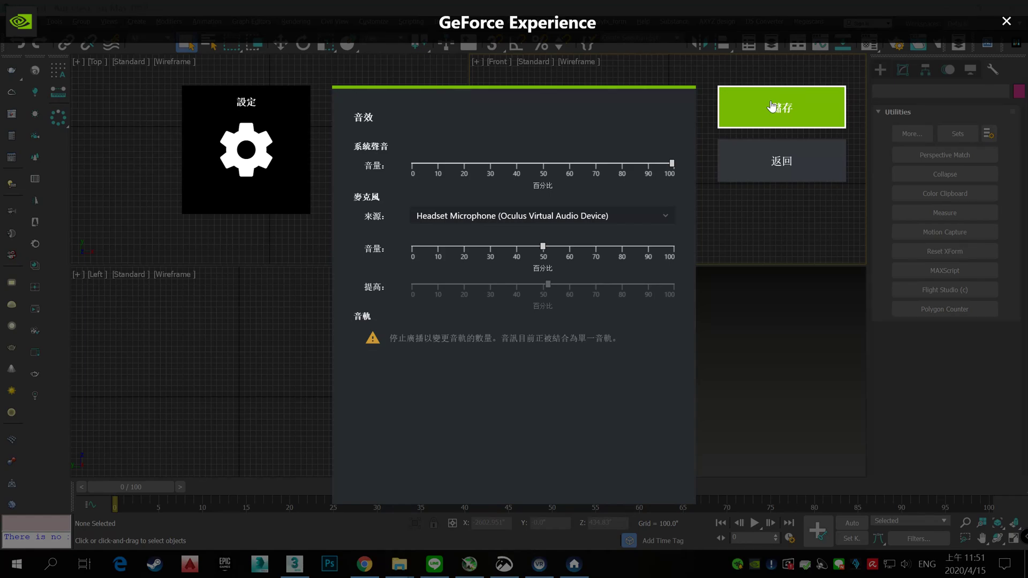
# - Set the Corsair VOID headset as GeForce's recording microphone, save, and close the overlay
pyautogui.click(624, 220)
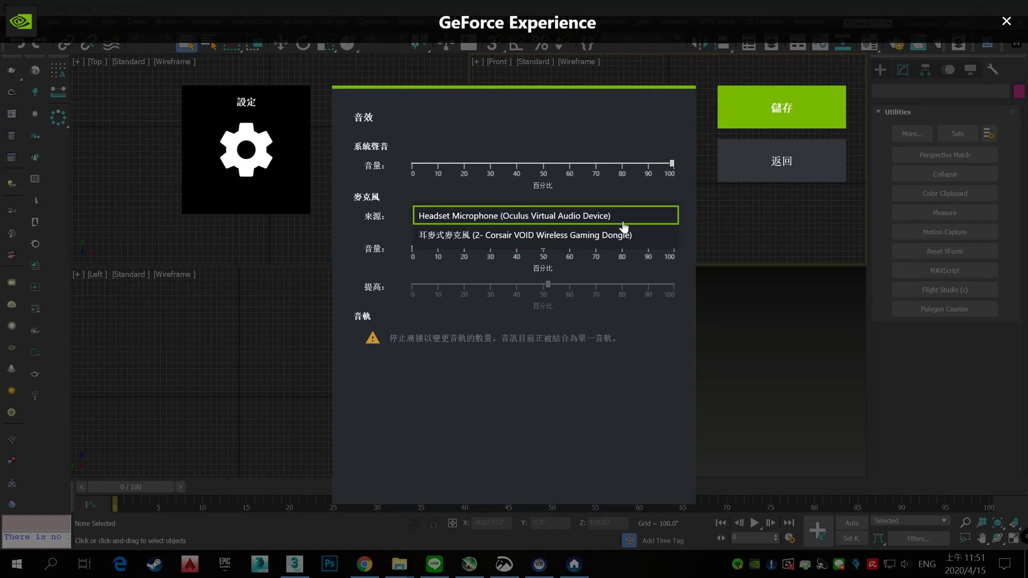
pyautogui.click(626, 231)
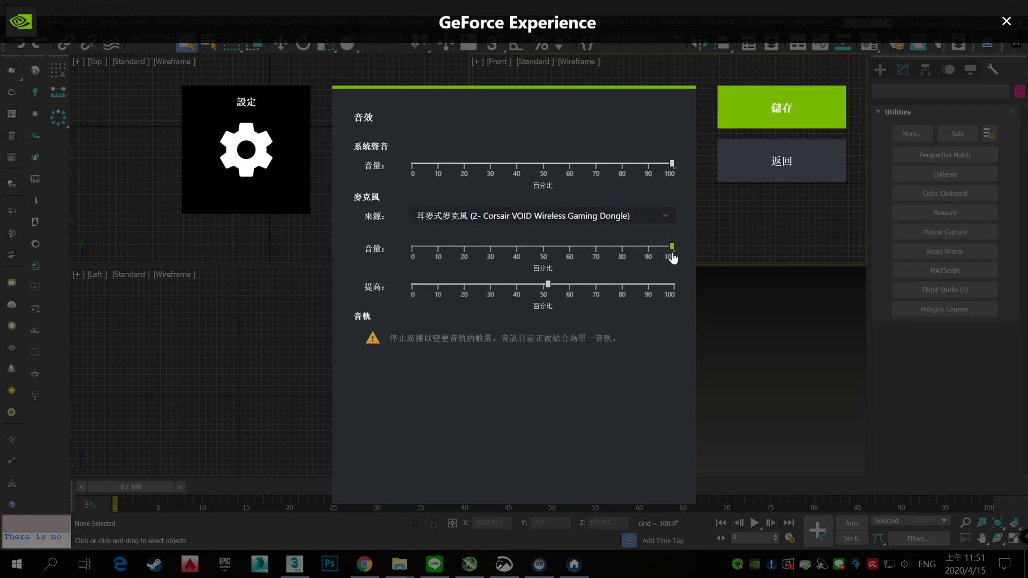
pyautogui.click(781, 110)
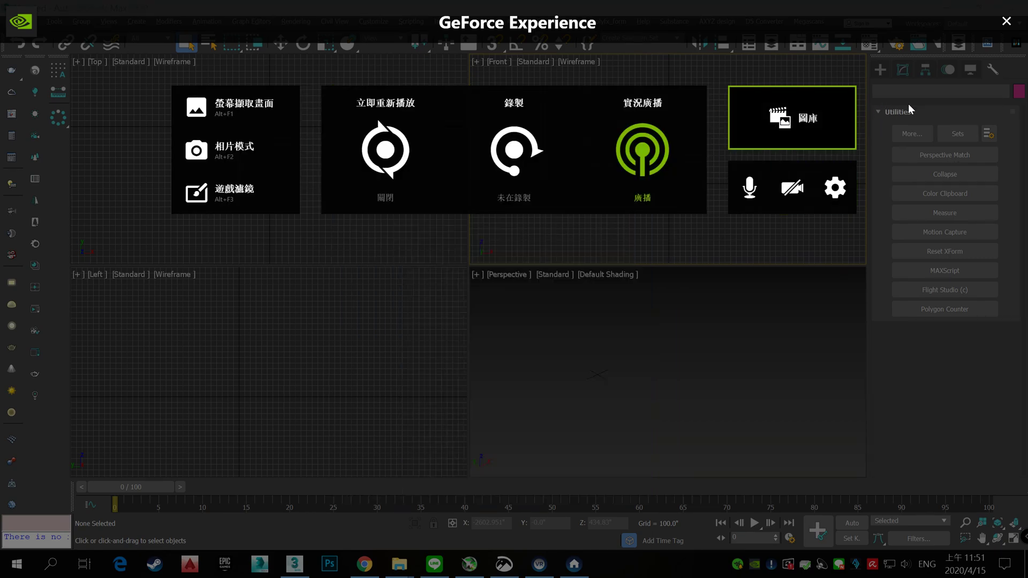
pyautogui.click(1004, 23)
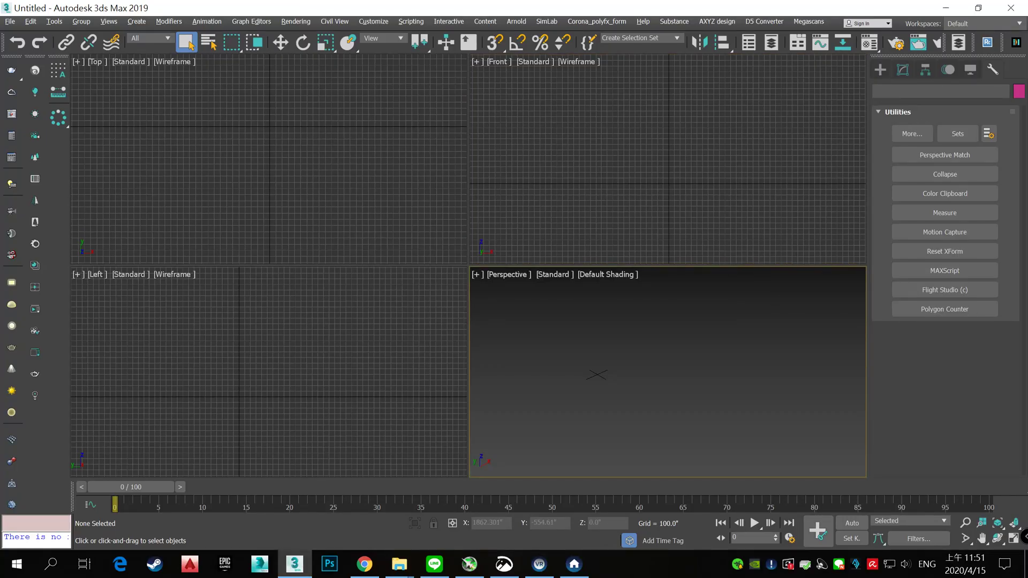
# - Switch to the browser and back to 3ds Max, briefly opening the action search
pyautogui.hotkey('alt', 'Tab')
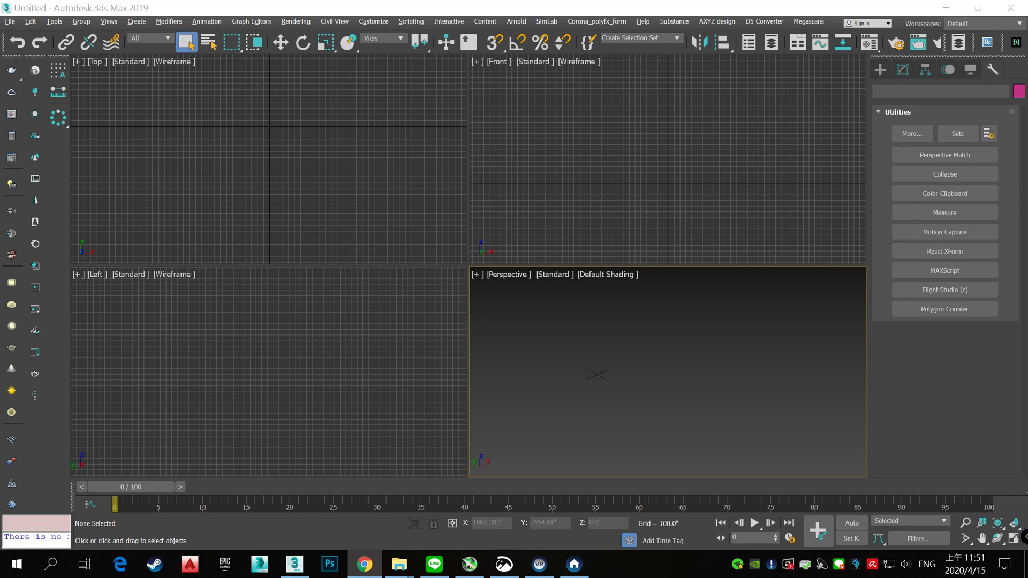
pyautogui.hotkey('alt', 'Tab')
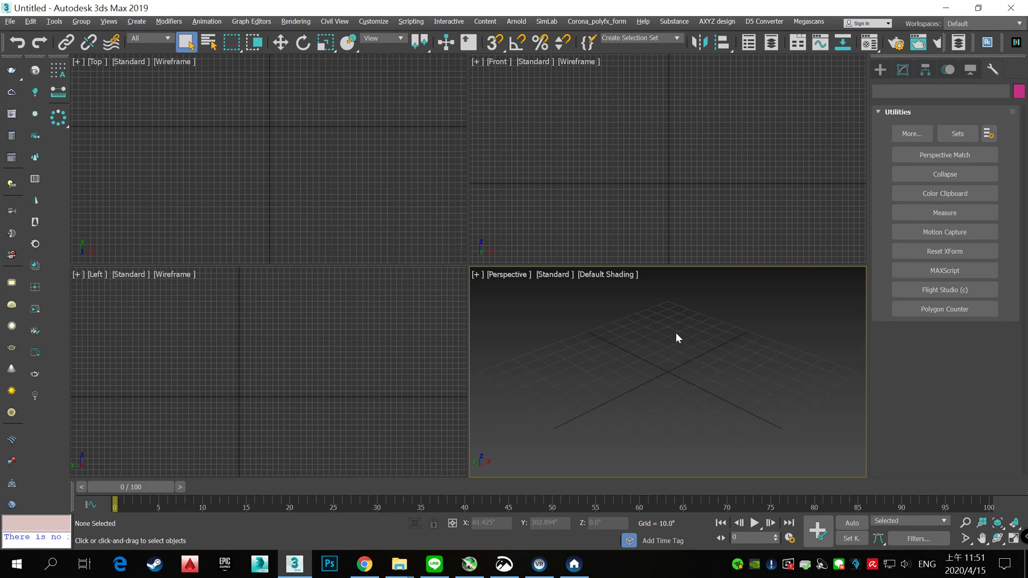
pyautogui.press('x')
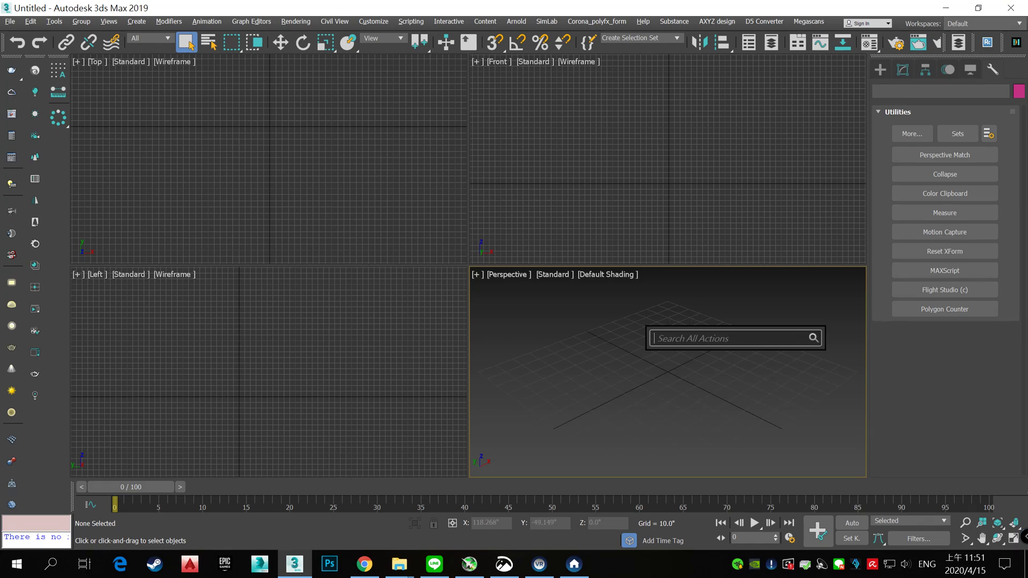
pyautogui.hotkey('alt', 'Tab')
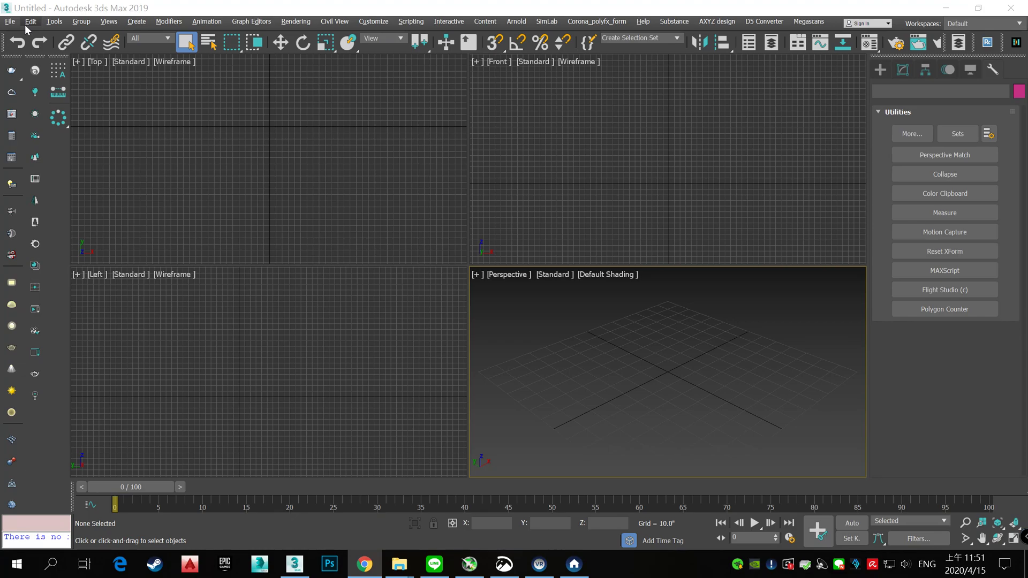
# - Import rac_basic_sample_project.rvt, review the combine options, and bring up the comment screenshot
pyautogui.click(9, 21)
pyautogui.moveTo(48, 194)
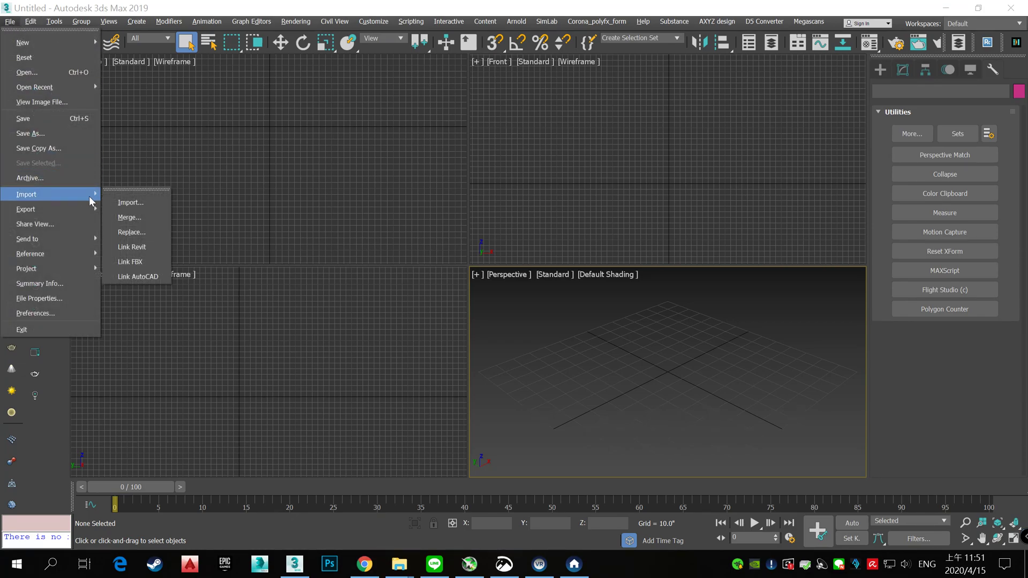
pyautogui.click(130, 203)
pyautogui.click(179, 120)
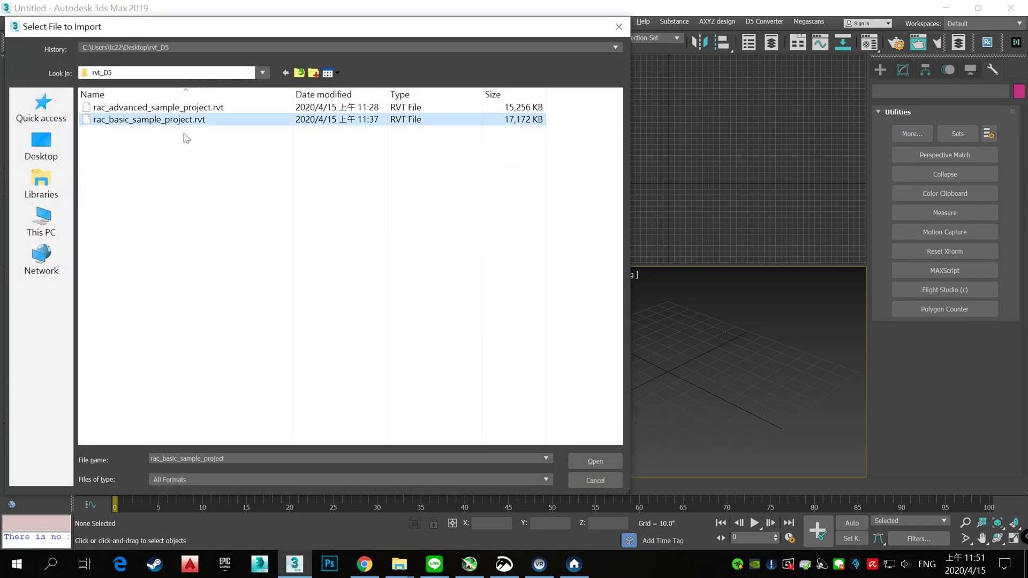
pyautogui.click(594, 461)
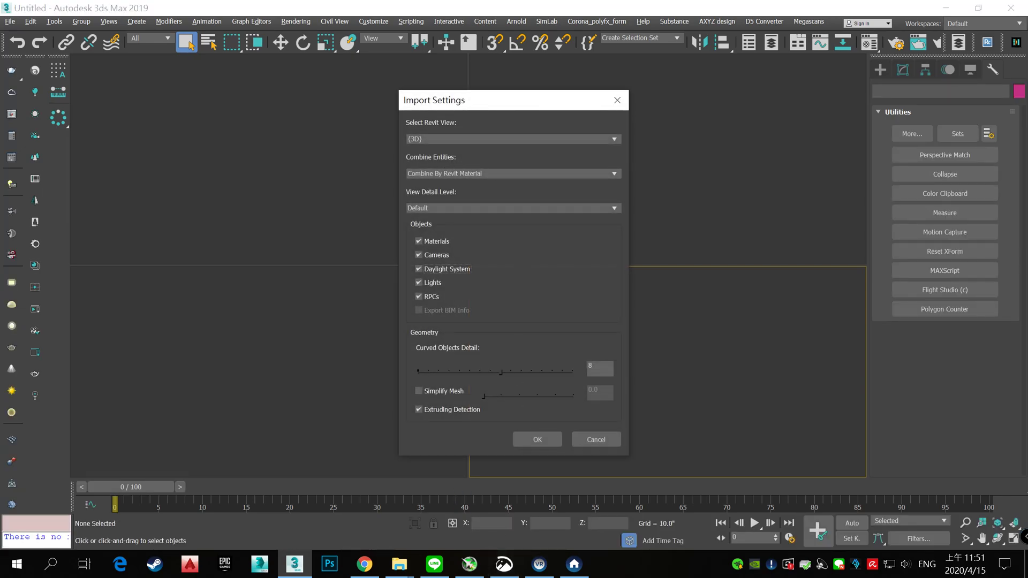
pyautogui.click(615, 172)
pyautogui.click(503, 562)
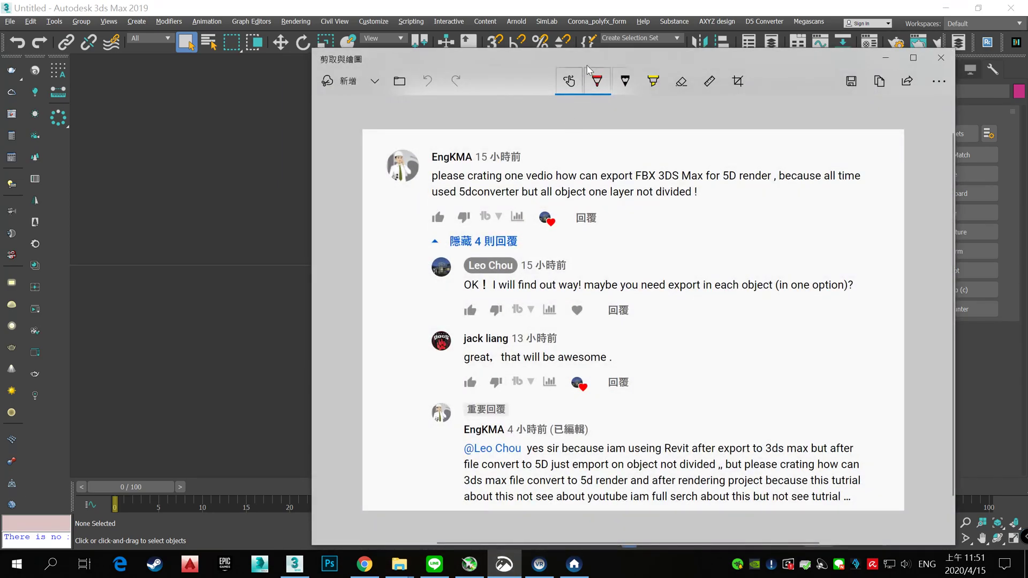
# - Mark the FBX request, 5dconverter, 'all object', Revit and 3ds max in red, then minimize
pyautogui.moveTo(606, 45); pyautogui.dragTo(567, 46)
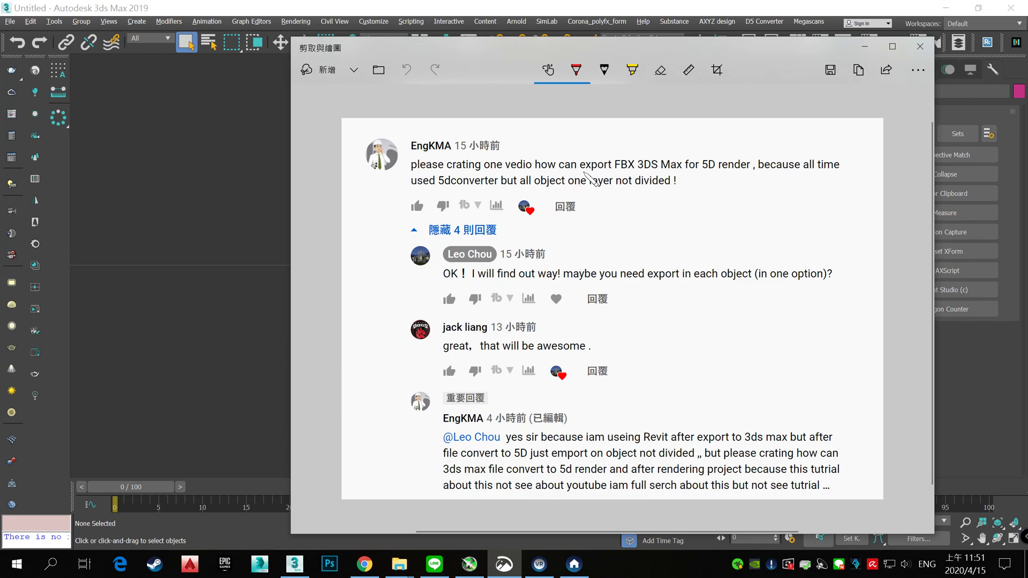
pyautogui.moveTo(534, 171); pyautogui.dragTo(755, 174)
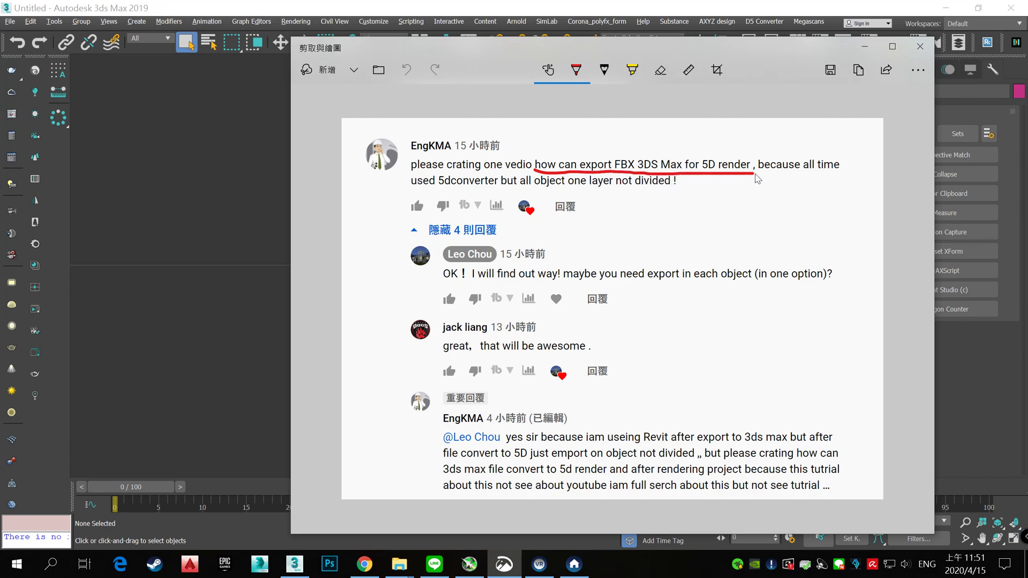
pyautogui.moveTo(689, 136); pyautogui.dragTo(847, 140)
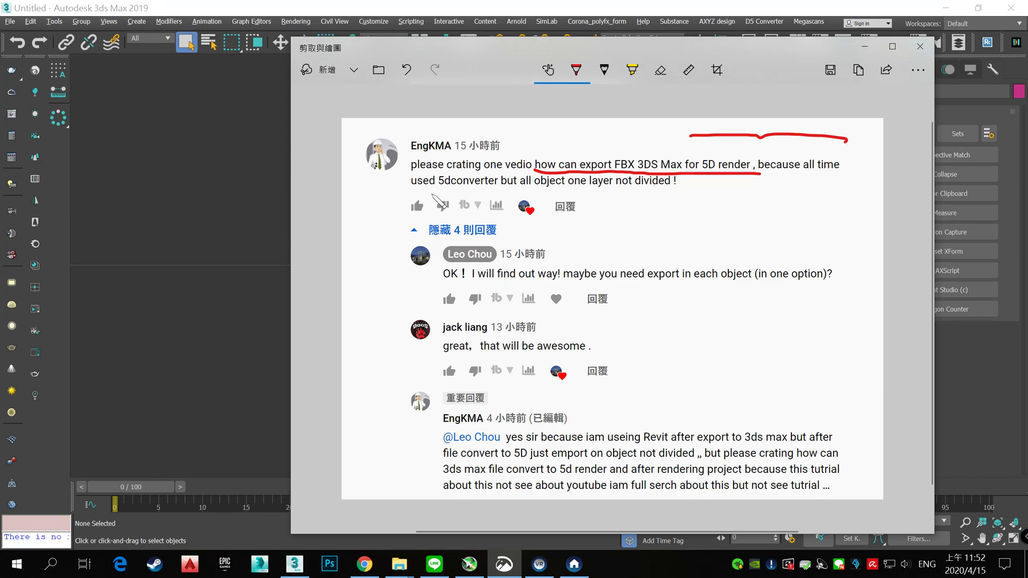
pyautogui.moveTo(440, 190); pyautogui.dragTo(514, 191)
pyautogui.moveTo(522, 192); pyautogui.dragTo(685, 193)
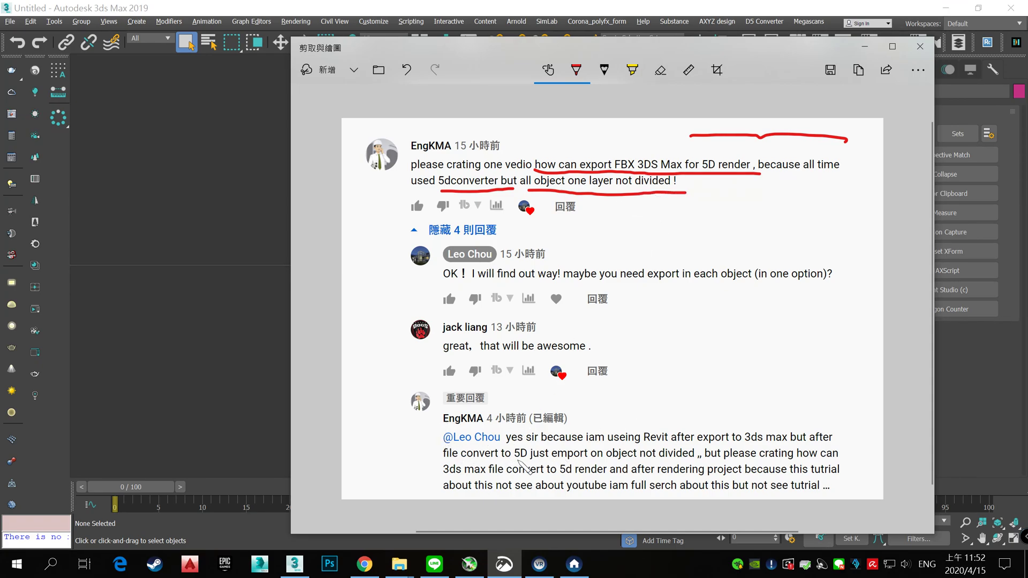
pyautogui.moveTo(637, 426)
pyautogui.mouseDown()
pyautogui.moveTo(648, 454)
pyautogui.moveTo(637, 426)
pyautogui.mouseUp()
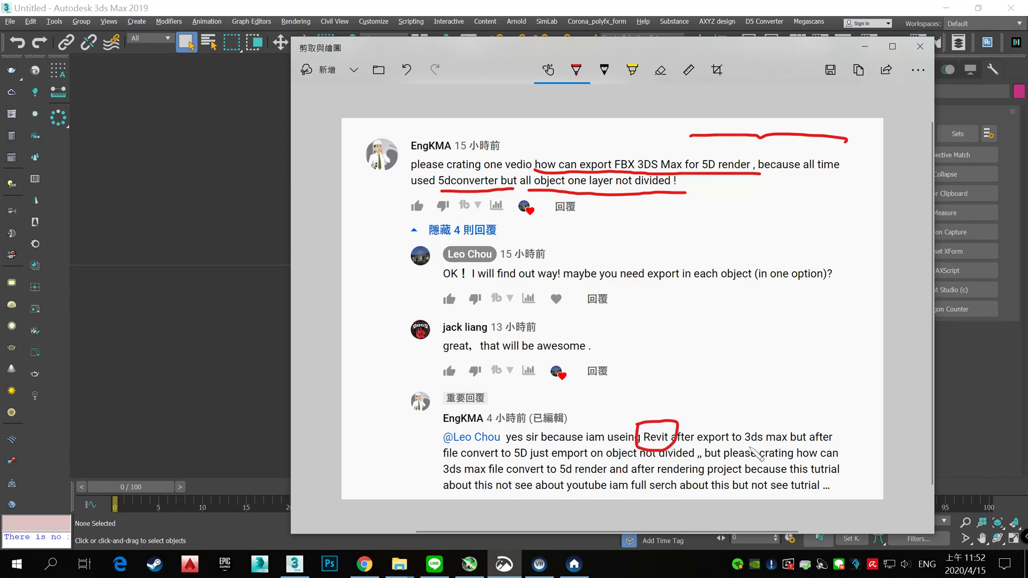
pyautogui.moveTo(745, 442); pyautogui.dragTo(806, 443)
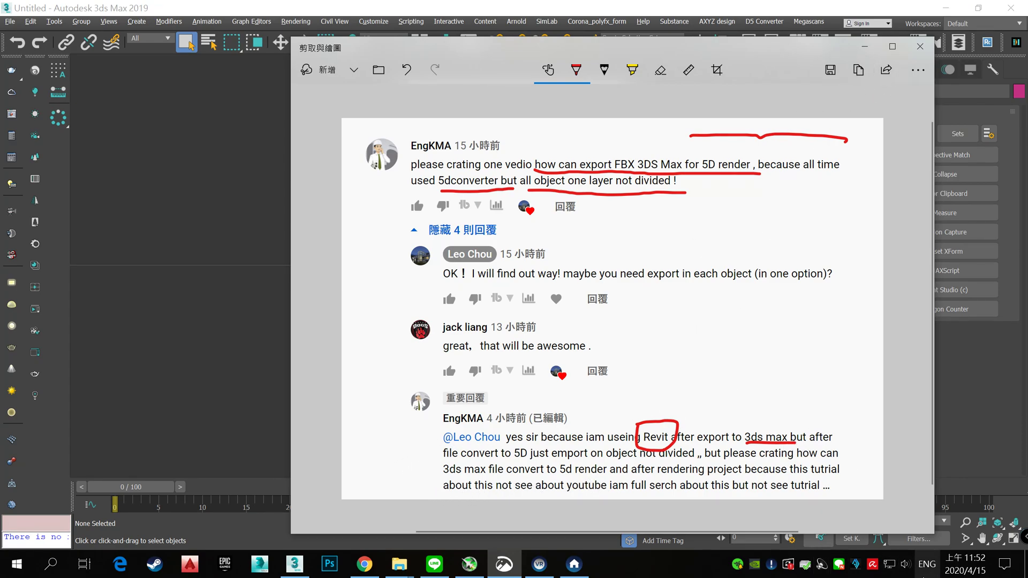
pyautogui.click(867, 47)
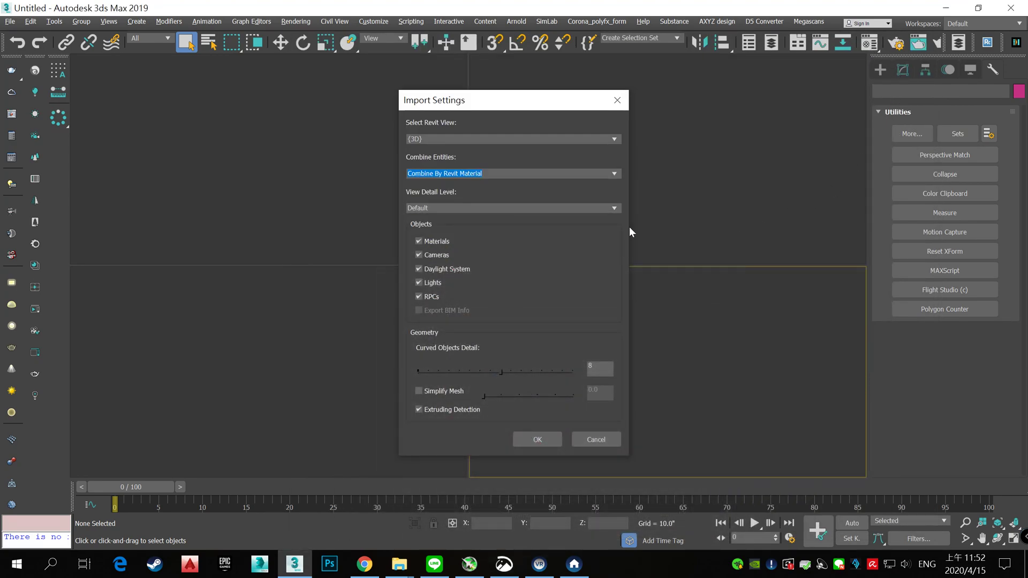
# - Close Import Settings and import rac_basic_sample_project.rvt again
pyautogui.click(617, 100)
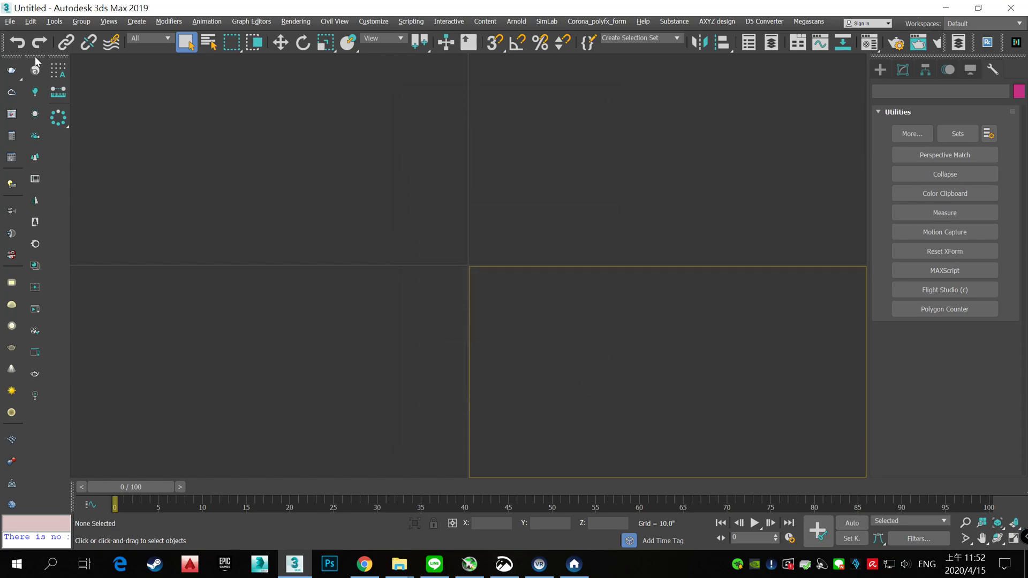
pyautogui.click(9, 22)
pyautogui.moveTo(26, 194)
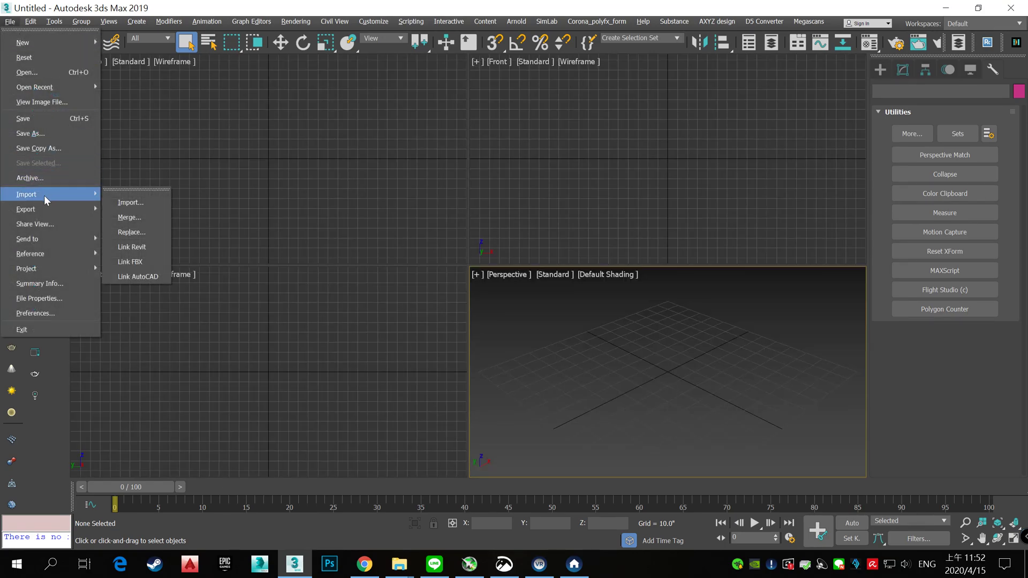
pyautogui.click(140, 201)
pyautogui.click(193, 119)
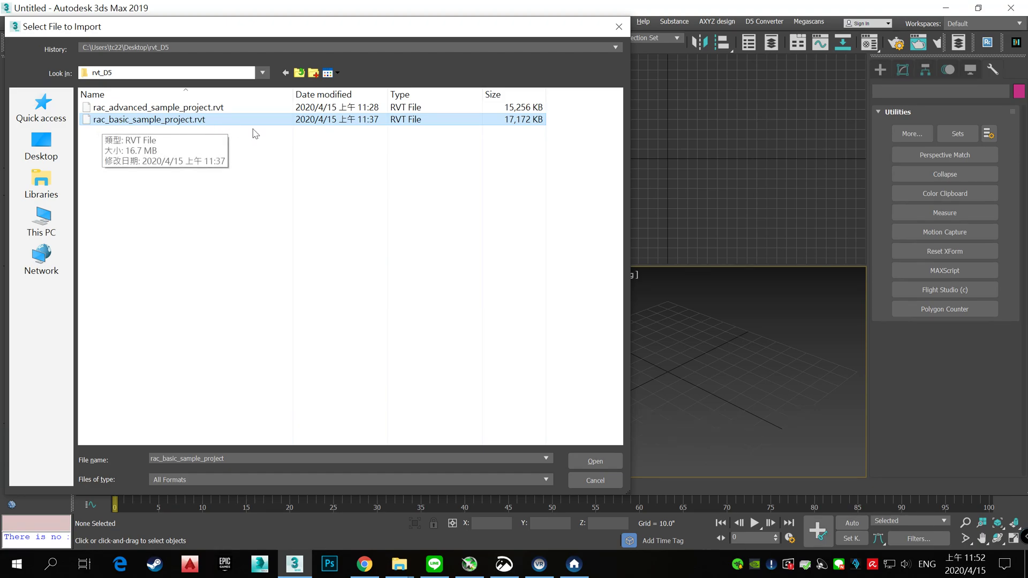
pyautogui.click(597, 461)
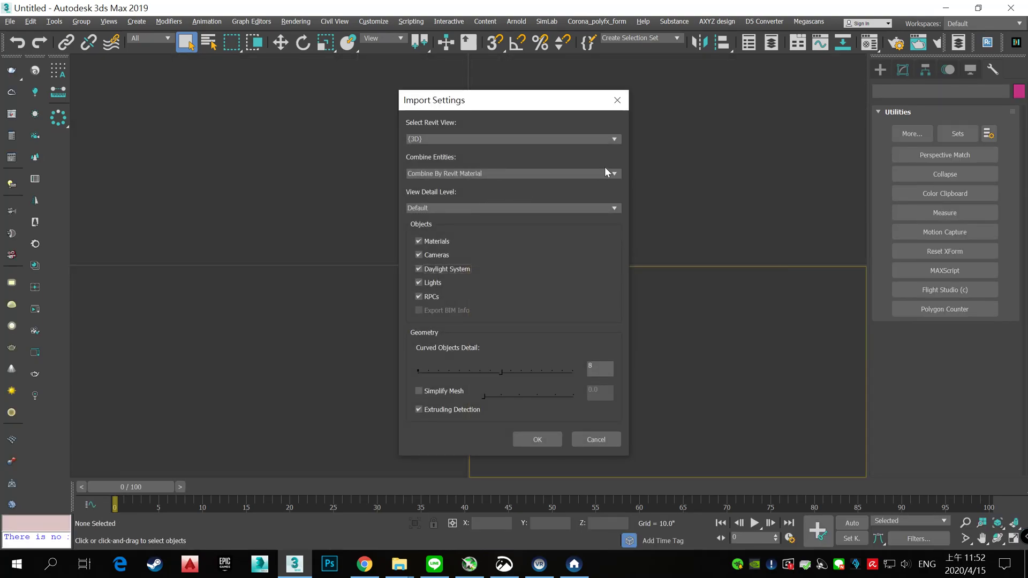
# - Keep Combine By Revit Material with mesh simplification off and accept the import settings
pyautogui.click(615, 172)
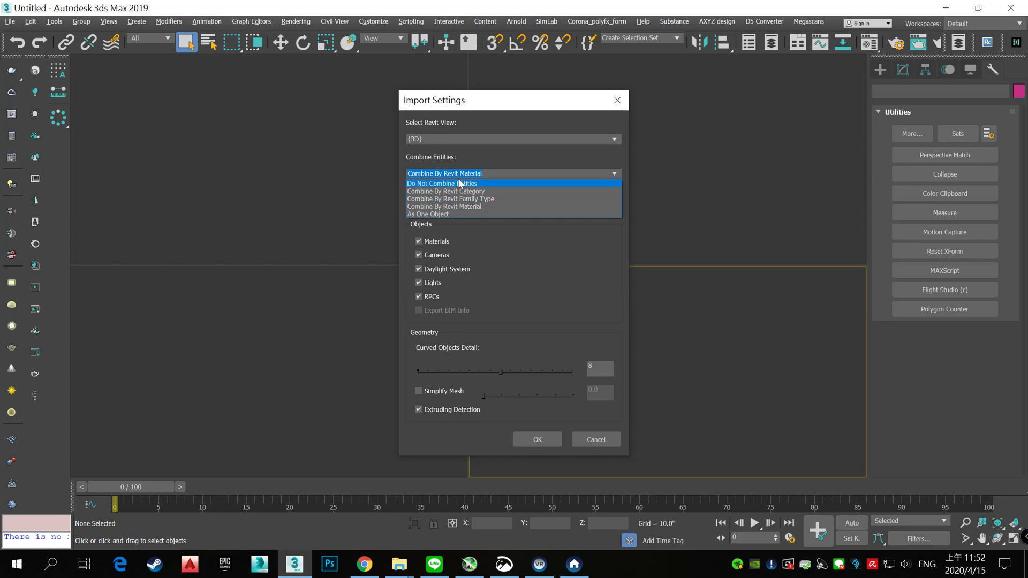
pyautogui.click(452, 161)
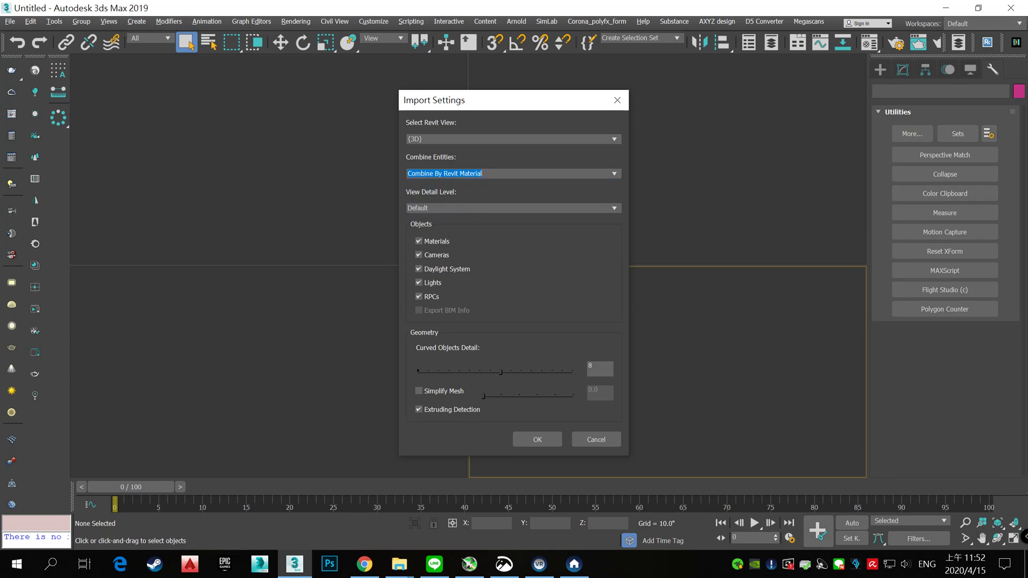
pyautogui.click(613, 178)
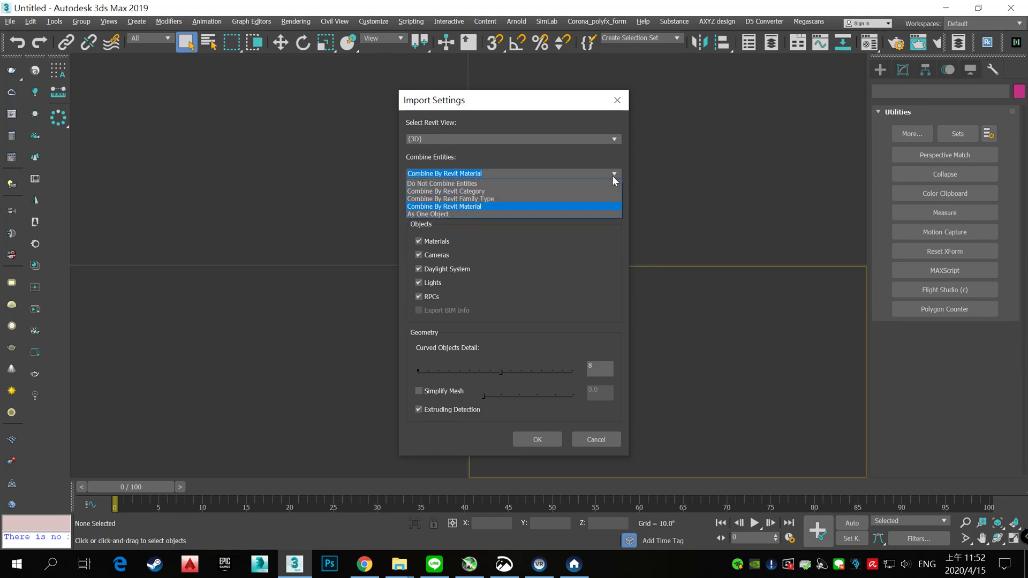
pyautogui.click(461, 208)
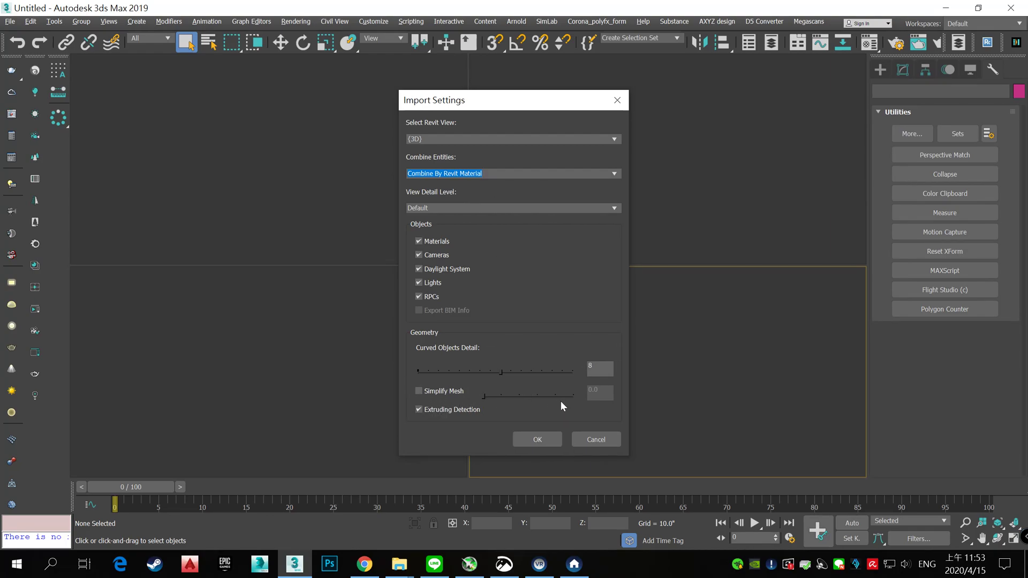
pyautogui.click(423, 396)
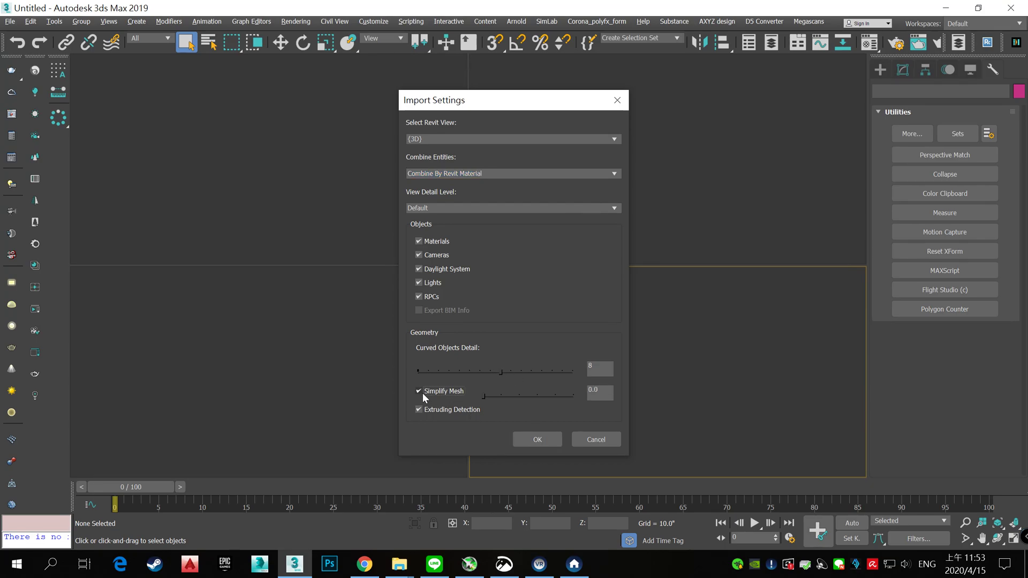
pyautogui.click(543, 441)
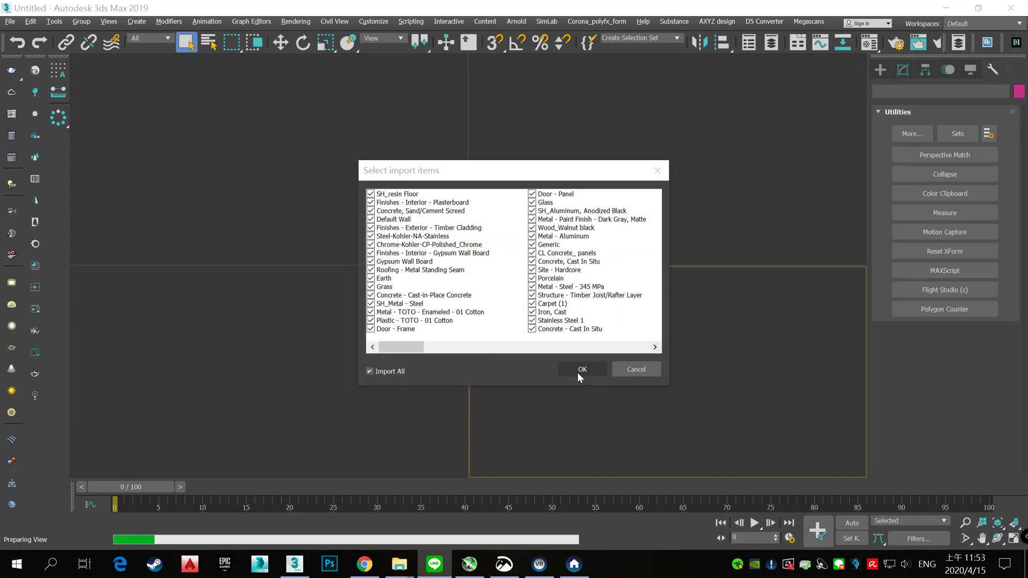
# - Import all listed material items and decline switching to logarithmic exposure control
pyautogui.click(578, 370)
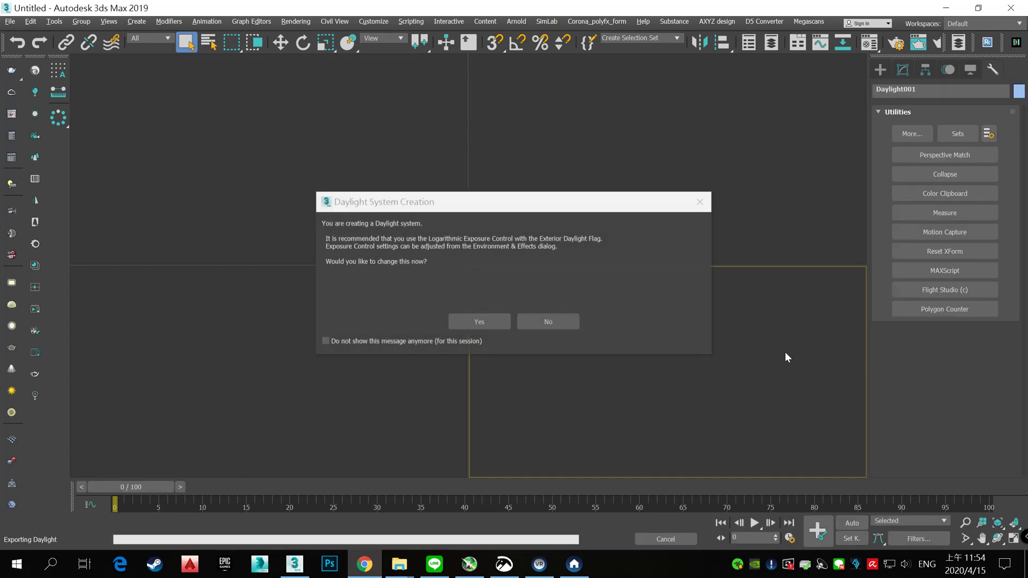
pyautogui.click(539, 323)
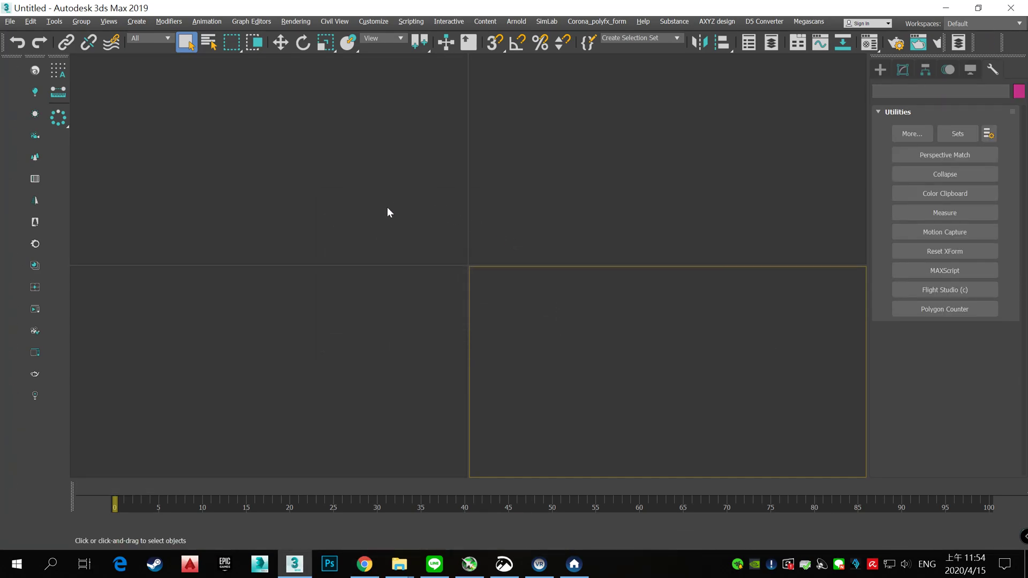
# - Hide lights and cameras by category, then maximize the Perspective viewport with Alt+W and pan the house
pyautogui.scroll(5, 666, 342)
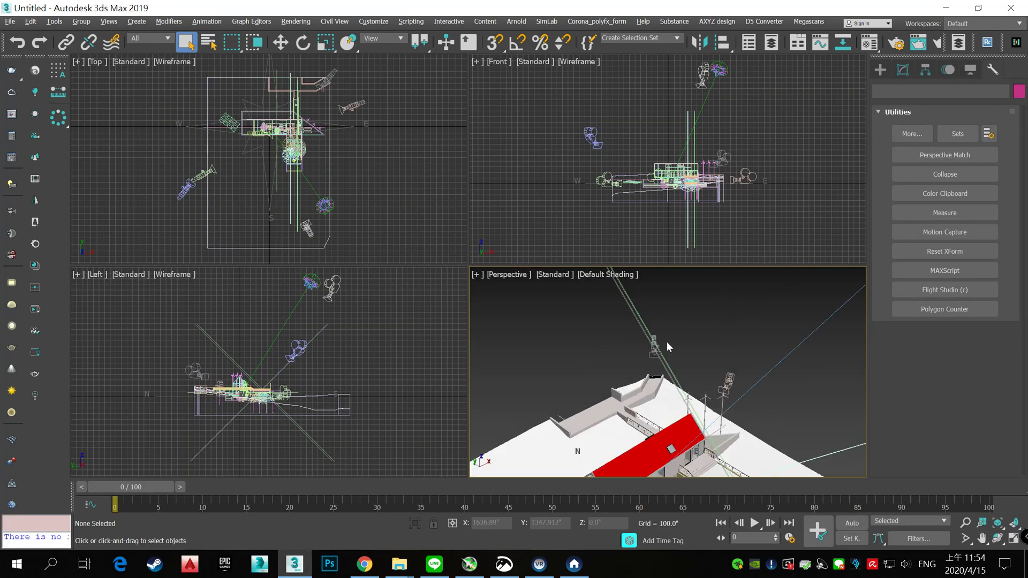
pyautogui.scroll(-3, 749, 305)
pyautogui.scroll(3, 771, 284)
pyautogui.click(970, 70)
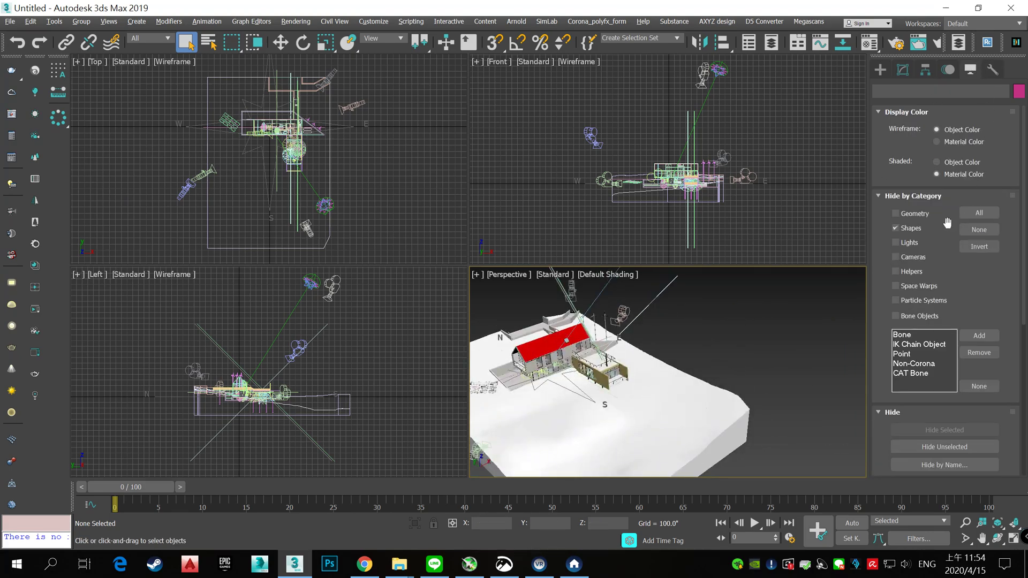
pyautogui.click(916, 242)
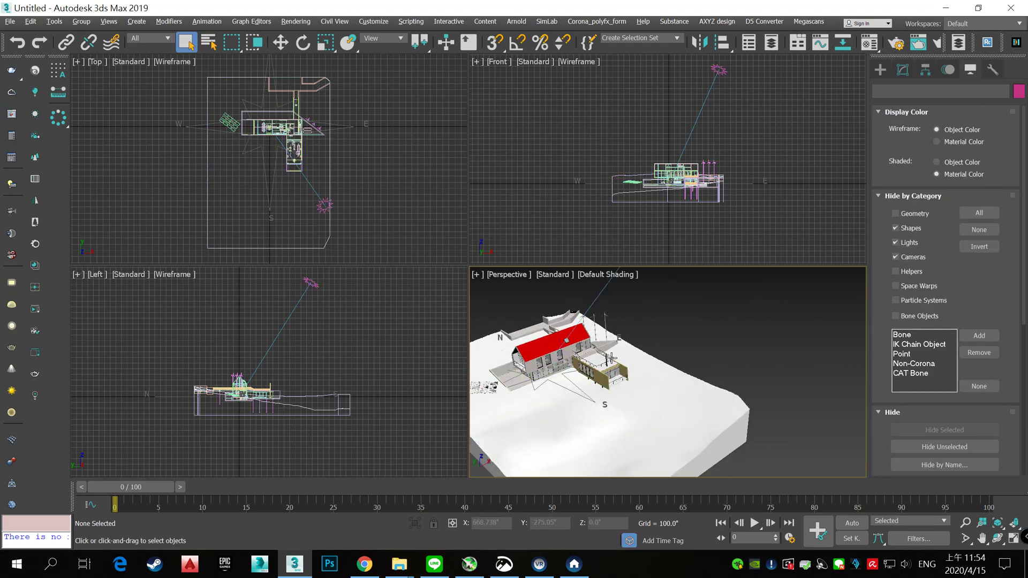
pyautogui.scroll(2, 650, 357)
pyautogui.scroll(1, 650, 357)
pyautogui.hotkey('alt', 'w')
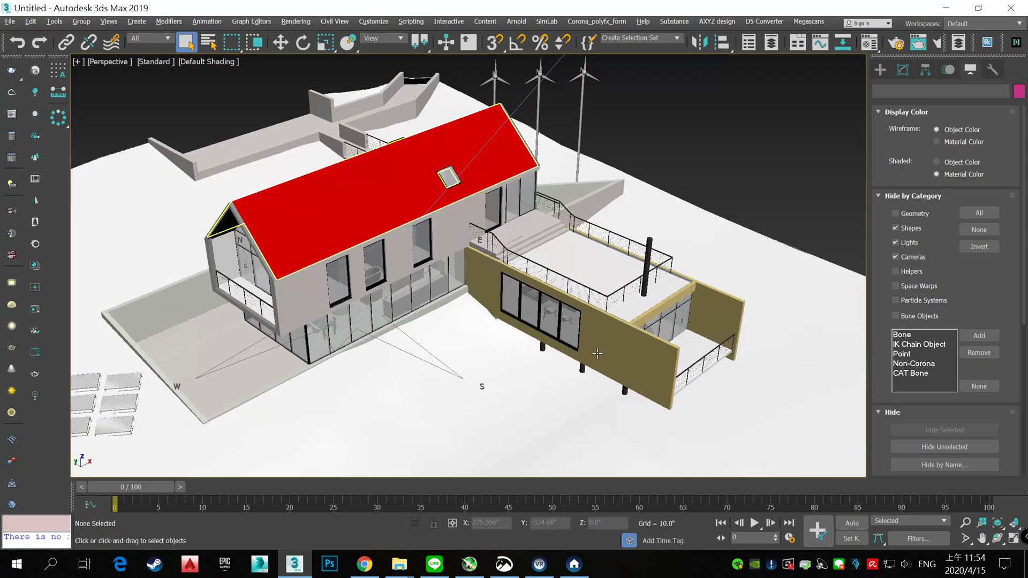
pyautogui.moveTo(513, 342); pyautogui.dragTo(537, 325, button='middle')
# - Open the Material Editor and eyedrop the roofing and concrete materials into the first two slots
pyautogui.click(869, 43)
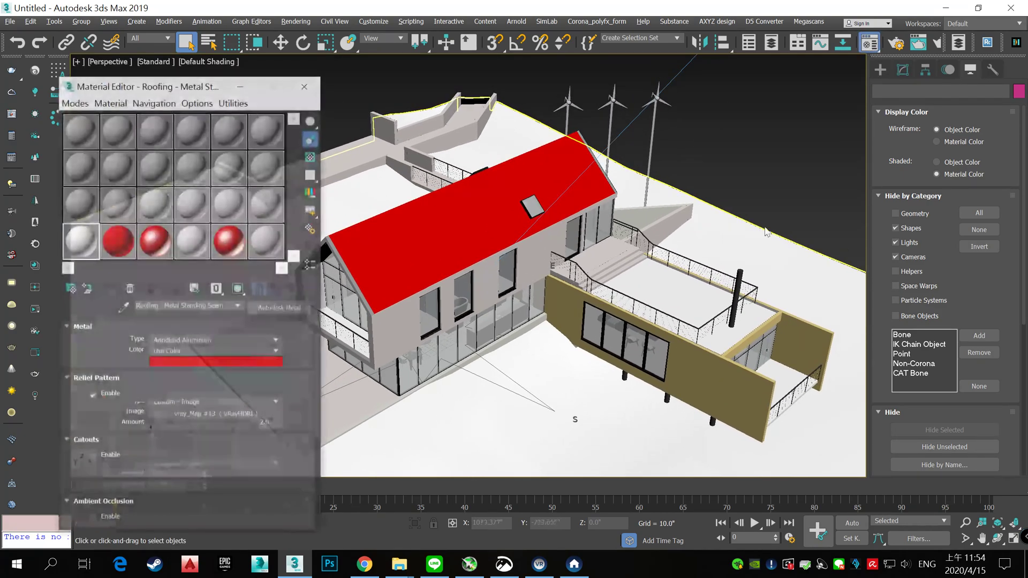
pyautogui.moveTo(161, 85); pyautogui.dragTo(135, 100)
pyautogui.click(54, 145)
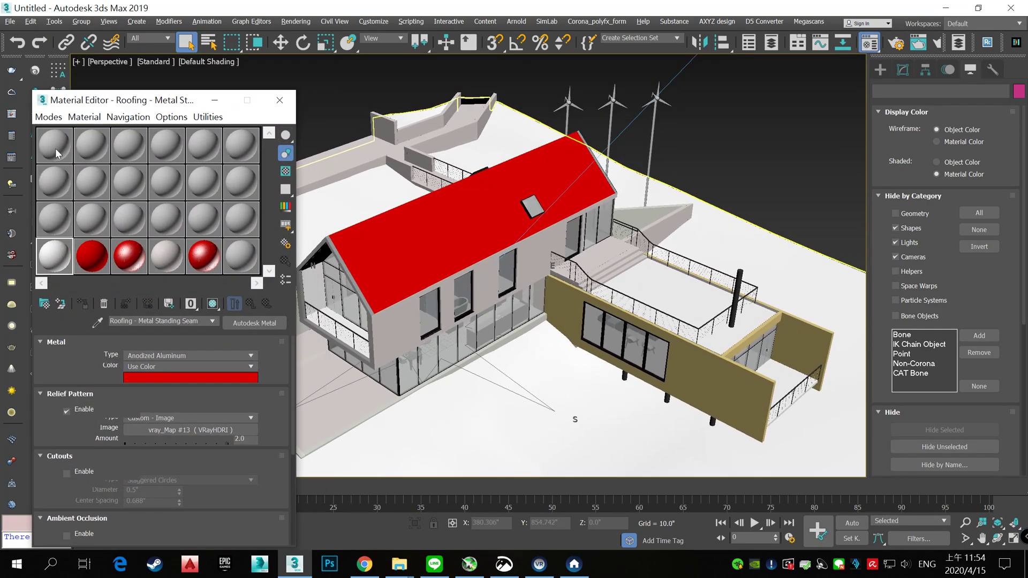
pyautogui.click(97, 322)
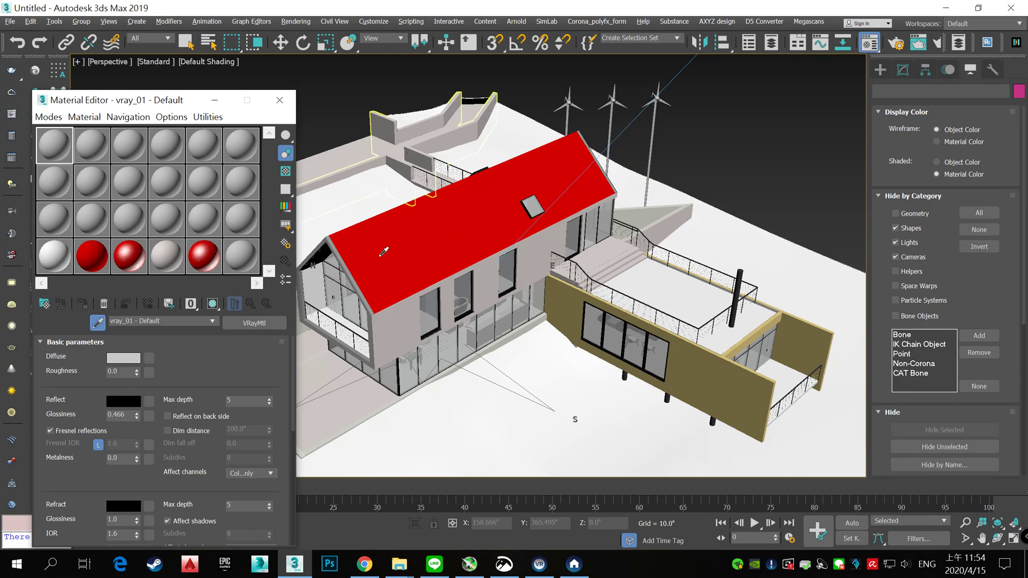
pyautogui.click(381, 255)
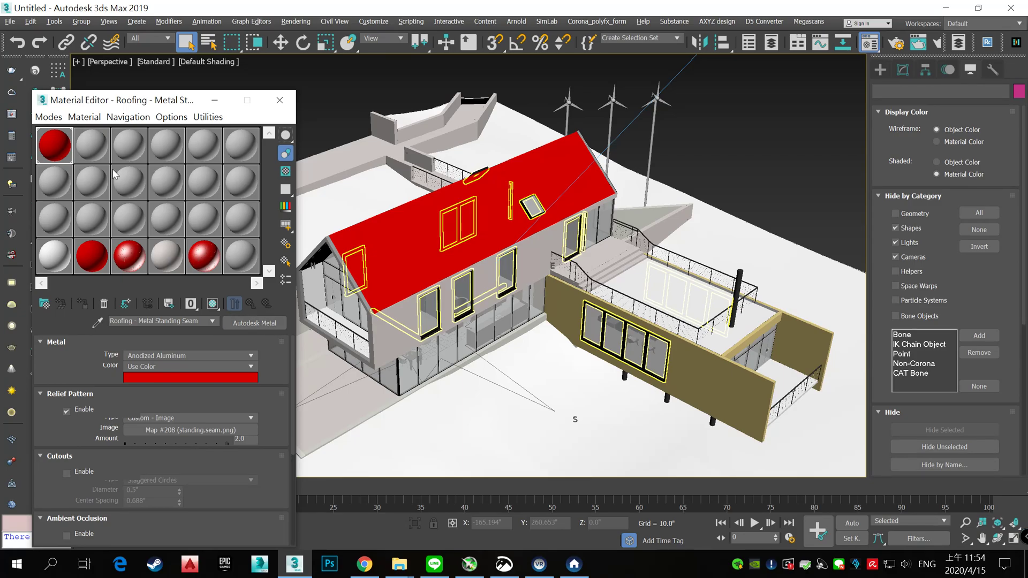
pyautogui.click(92, 144)
pyautogui.click(98, 321)
pyautogui.click(398, 318)
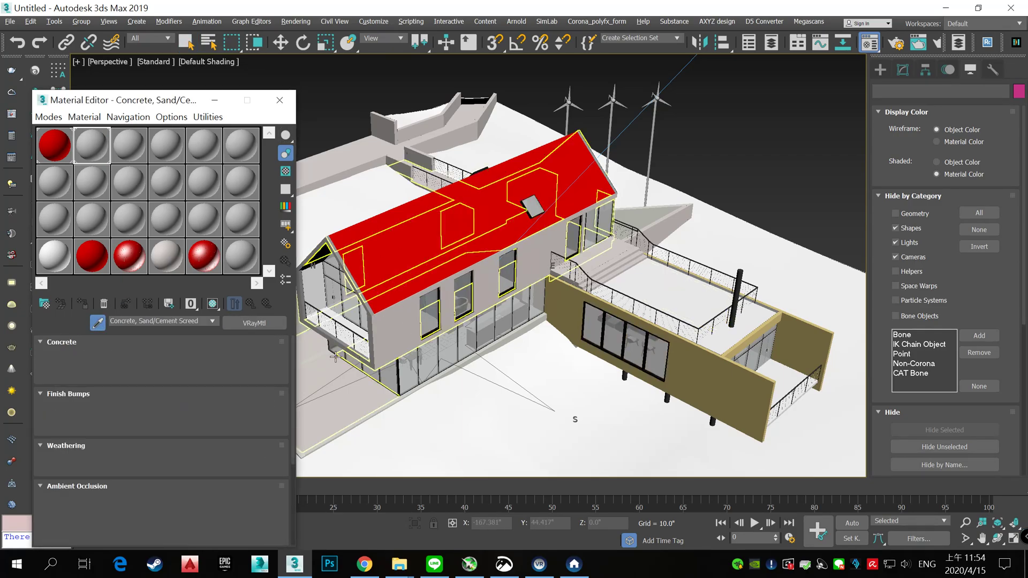
# - Eyedrop the grass and timber cladding materials into slots three and four, then inspect roofing and concrete
pyautogui.click(129, 147)
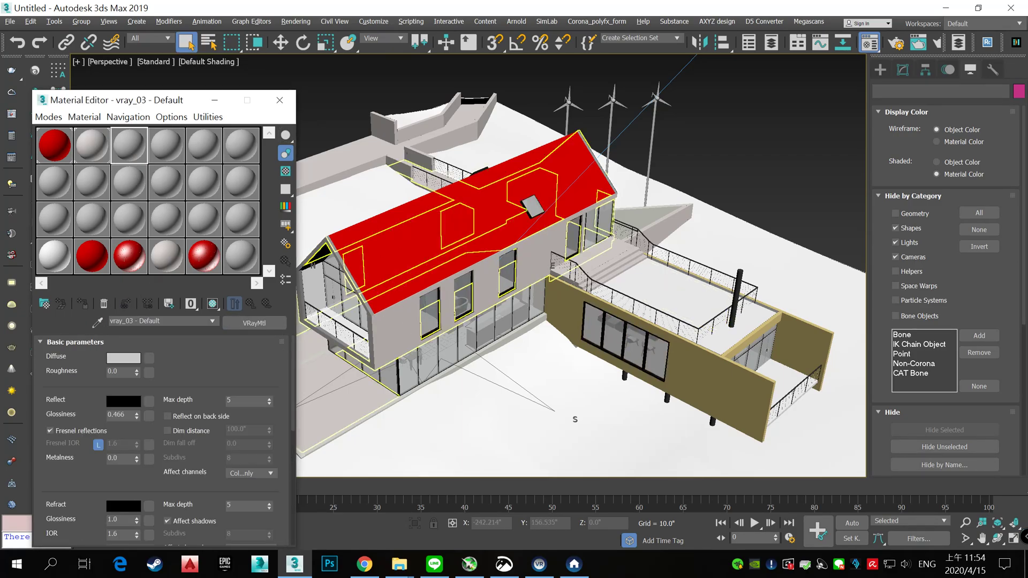
pyautogui.click(97, 320)
pyautogui.click(440, 380)
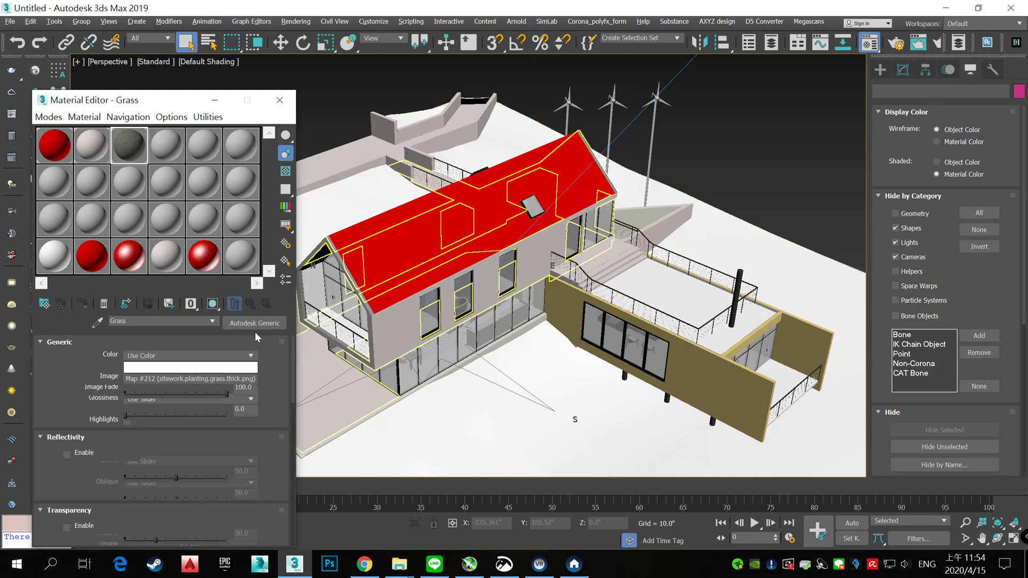
pyautogui.click(174, 152)
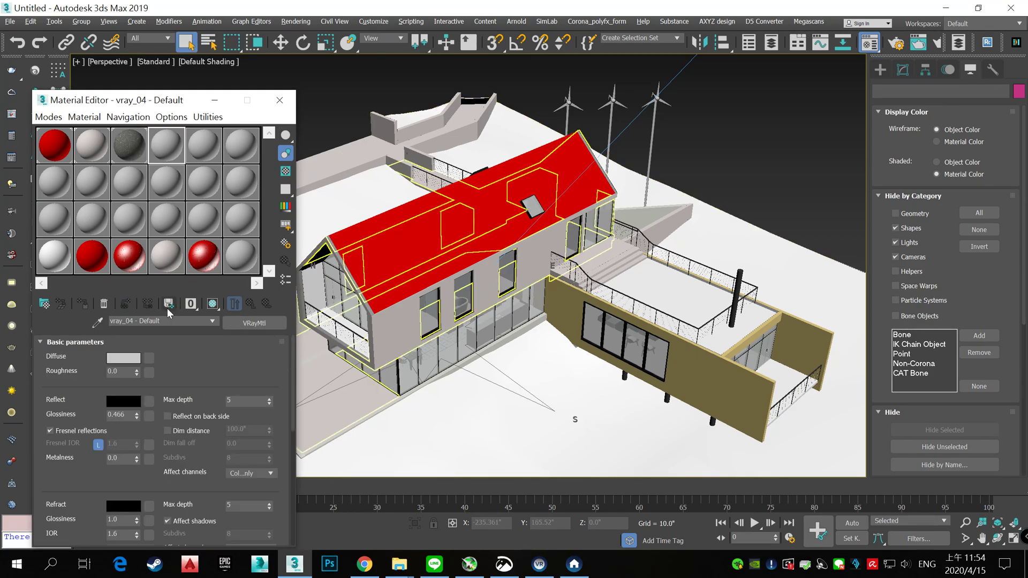
pyautogui.click(98, 322)
pyautogui.click(683, 363)
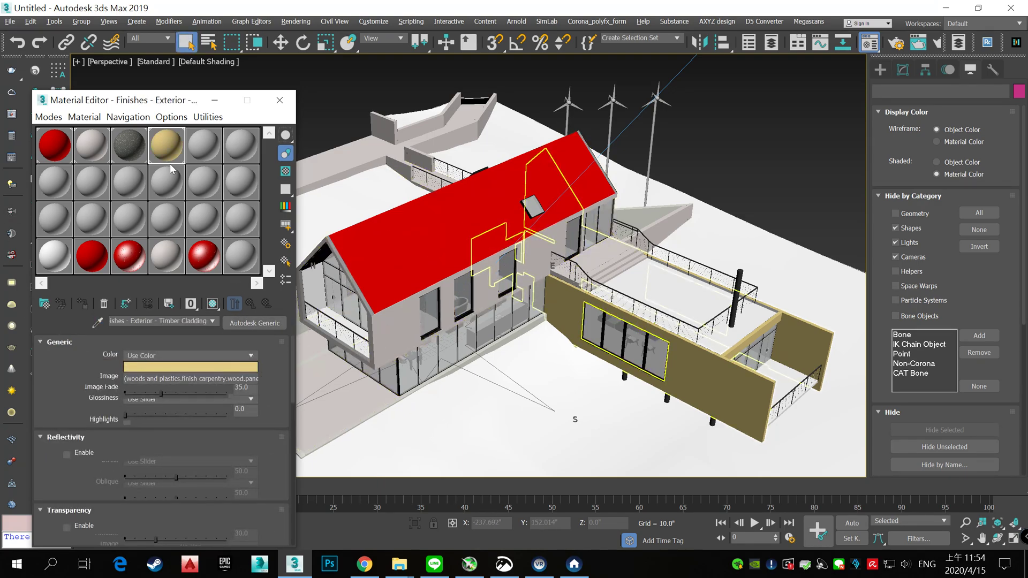
pyautogui.moveTo(159, 102)
pyautogui.mouseDown()
pyautogui.moveTo(156, 75)
pyautogui.moveTo(135, 71)
pyautogui.mouseUp()
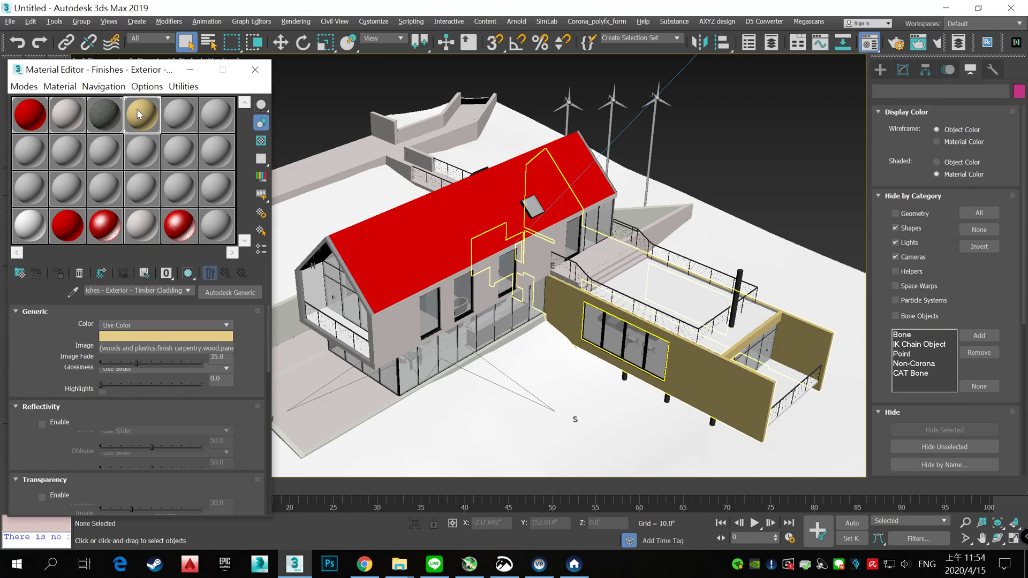
pyautogui.click(105, 225)
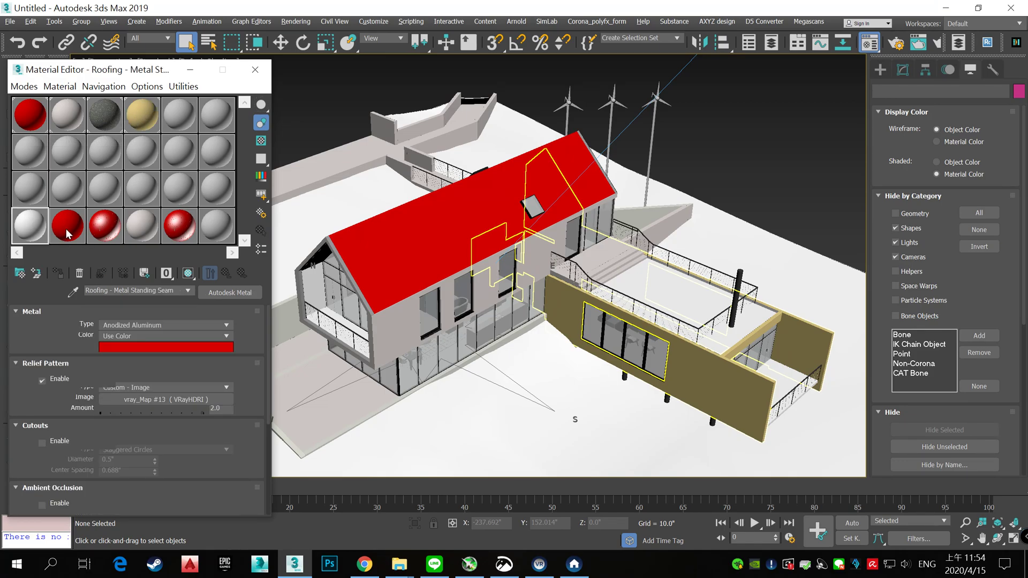
pyautogui.click(143, 227)
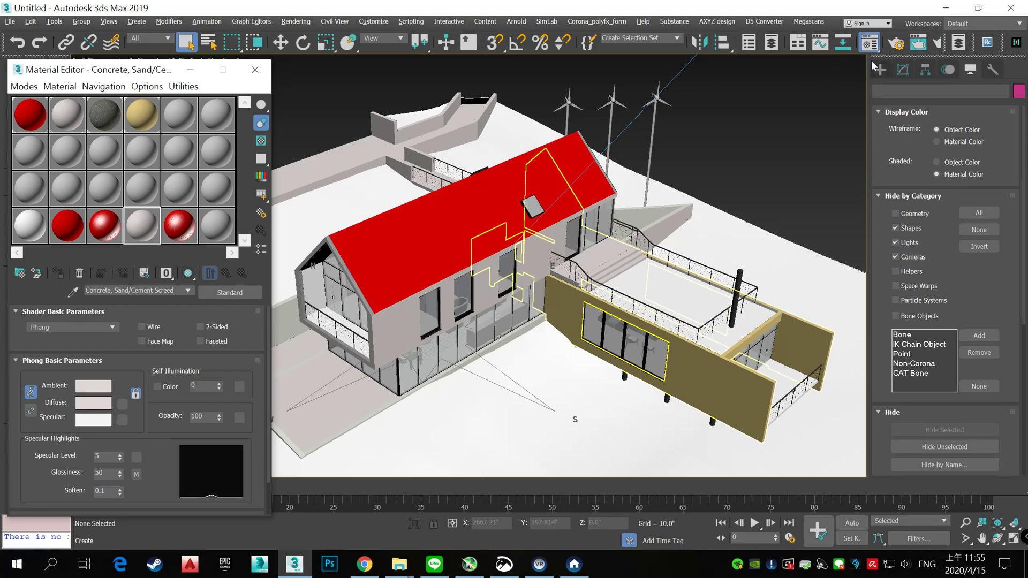
pyautogui.moveTo(154, 75); pyautogui.dragTo(156, 67)
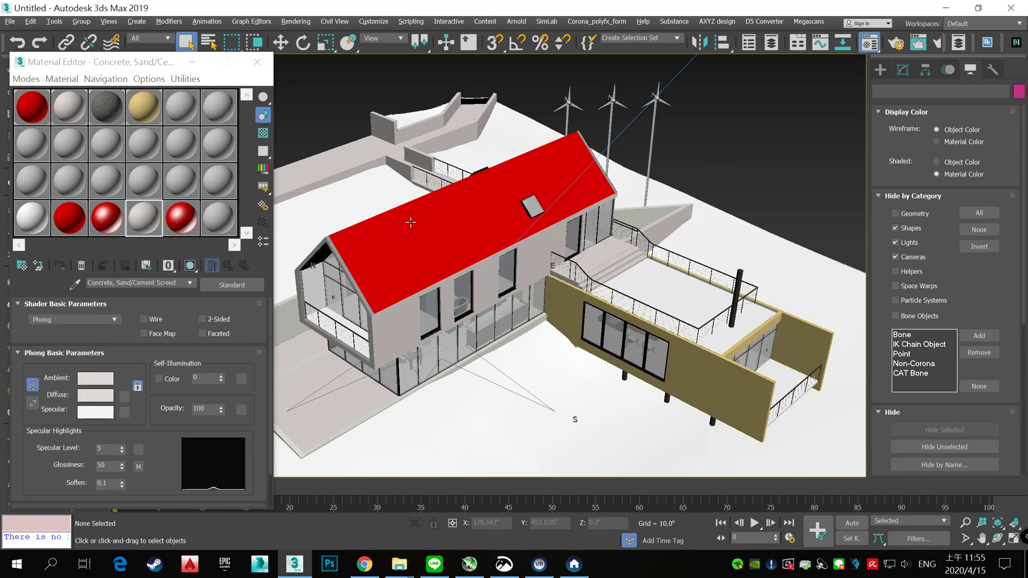
pyautogui.scroll(2, 319, 211)
pyautogui.scroll(2, 385, 229)
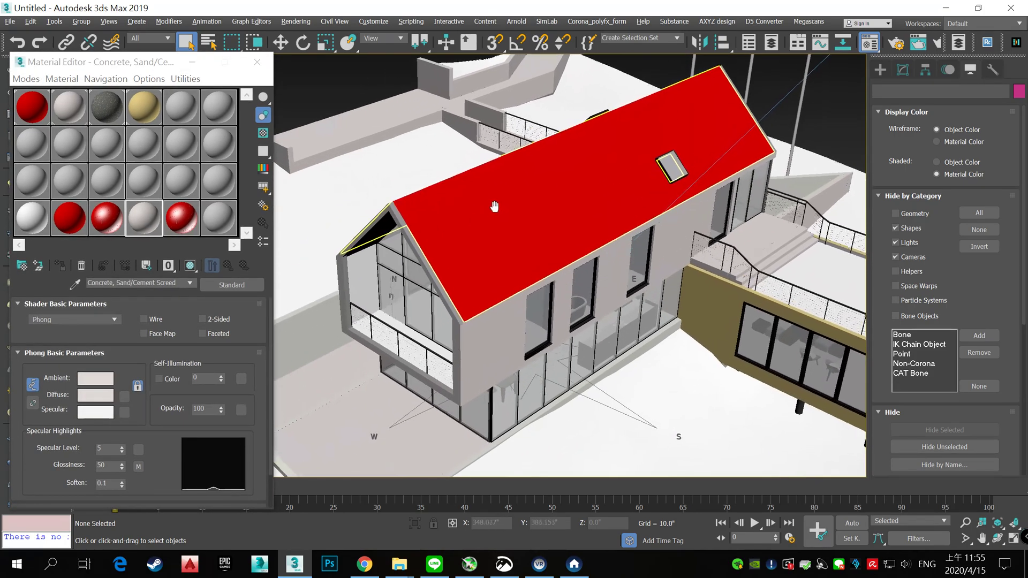
pyautogui.hotkey('ctrl', 'r')
pyautogui.moveTo(460, 251)
pyautogui.mouseDown()
pyautogui.moveTo(485, 264)
pyautogui.moveTo(471, 154)
pyautogui.mouseUp()
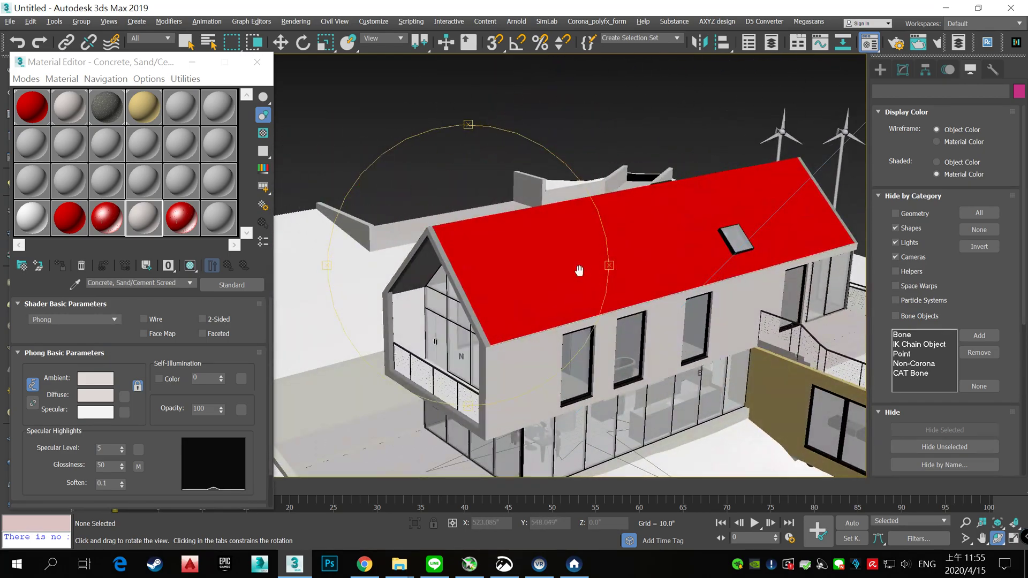
pyautogui.rightClick(471, 154)
pyautogui.keyDown('alt'); pyautogui.moveTo(471, 154); pyautogui.dragTo(513, 150, button='middle'); pyautogui.keyUp('alt')
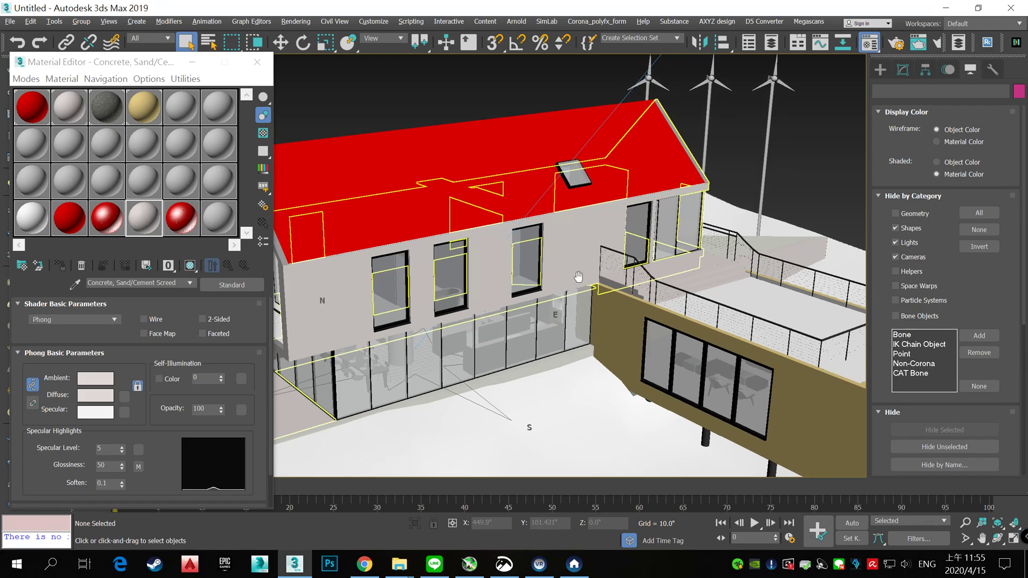
pyautogui.scroll(5, 492, 420)
pyautogui.scroll(-5, 634, 223)
pyautogui.moveTo(535, 321)
pyautogui.keyDown('alt'); pyautogui.mouseDown(button='middle')
pyautogui.moveTo(634, 222)
pyautogui.moveTo(496, 294)
pyautogui.moveTo(497, 374)
pyautogui.moveTo(536, 321)
pyautogui.mouseUp(button='middle'); pyautogui.keyUp('alt')
pyautogui.scroll(4, 535, 321)
pyautogui.scroll(3, 602, 293)
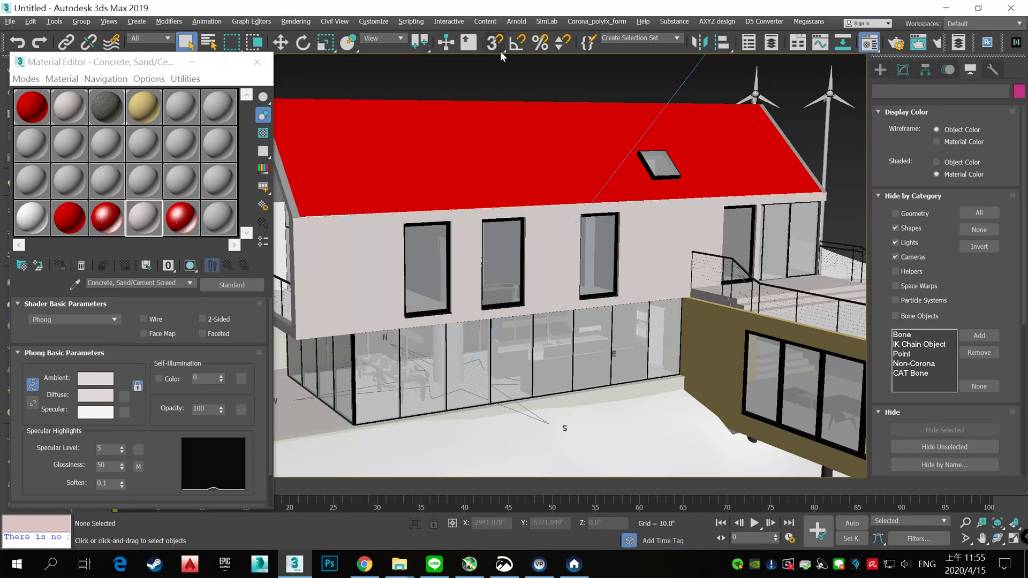
# - Open Rendering > Scene Converter, reposition the dialog, and show its Editor tab
pyautogui.click(296, 21)
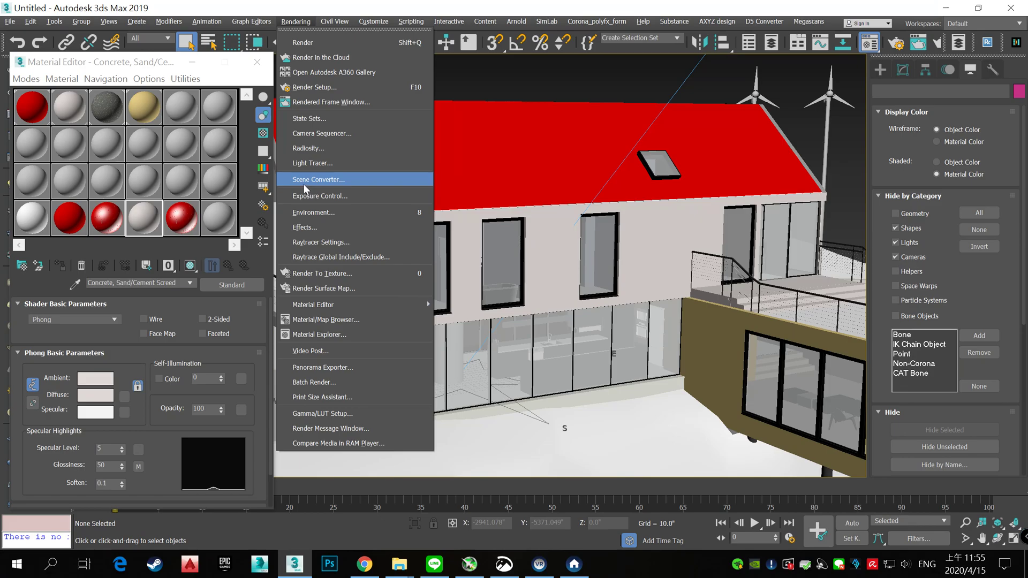
pyautogui.click(355, 178)
pyautogui.moveTo(252, 116); pyautogui.dragTo(203, 144)
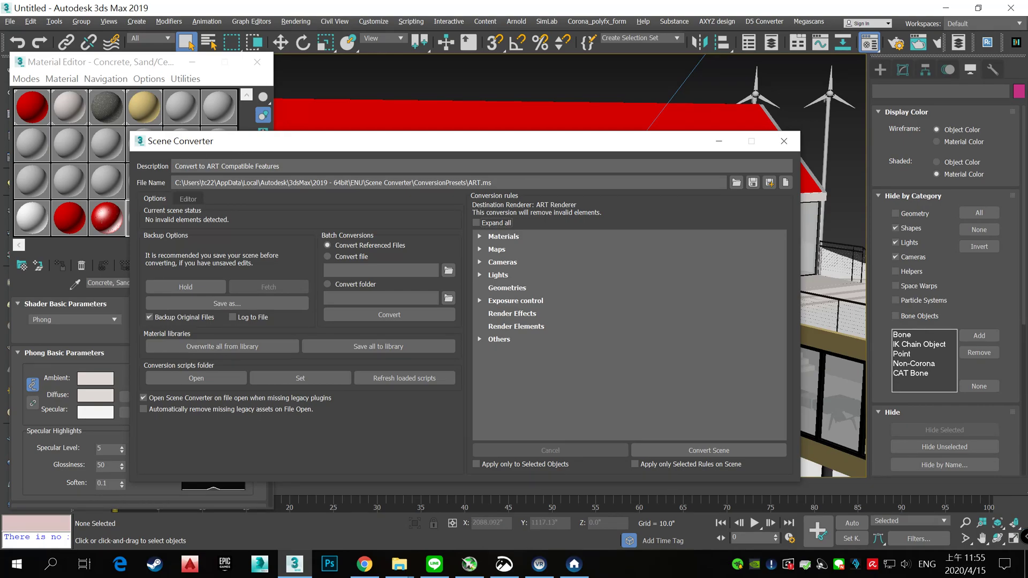
pyautogui.hotkey('alt', 'Tab')
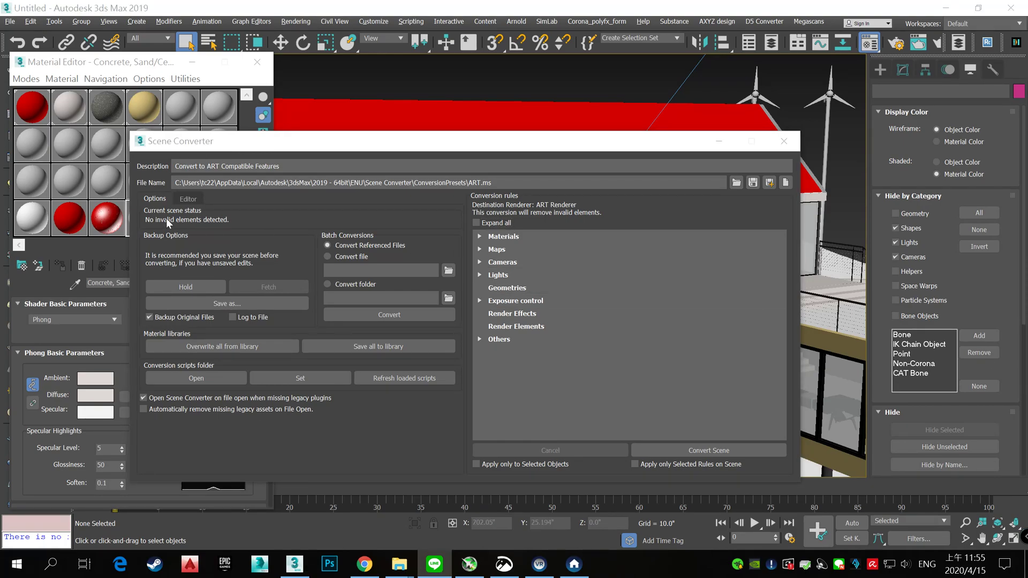
pyautogui.click(215, 168)
pyautogui.click(198, 196)
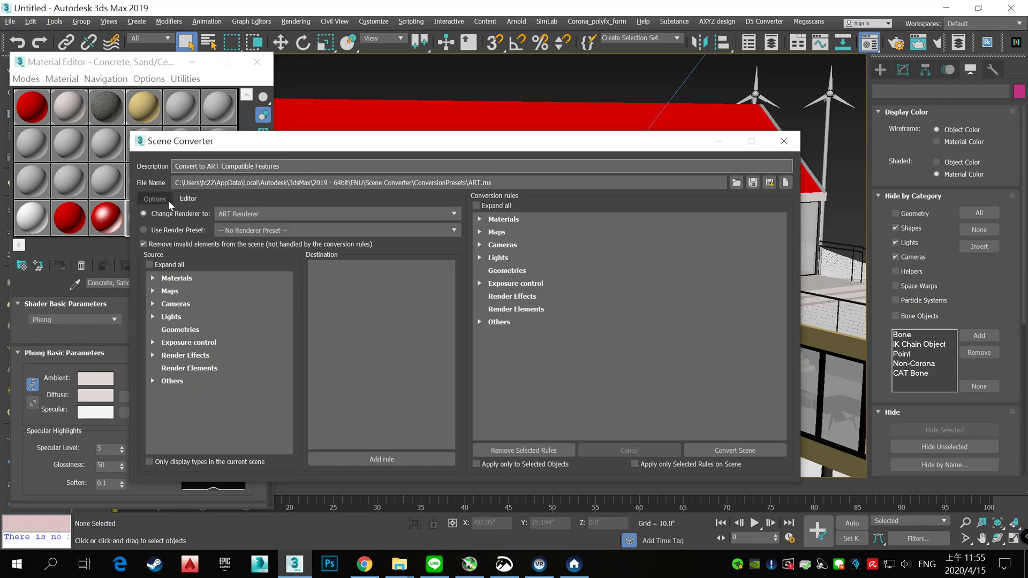
# - Set the Scene Converter's target renderer to Scanline Renderer
pyautogui.click(262, 215)
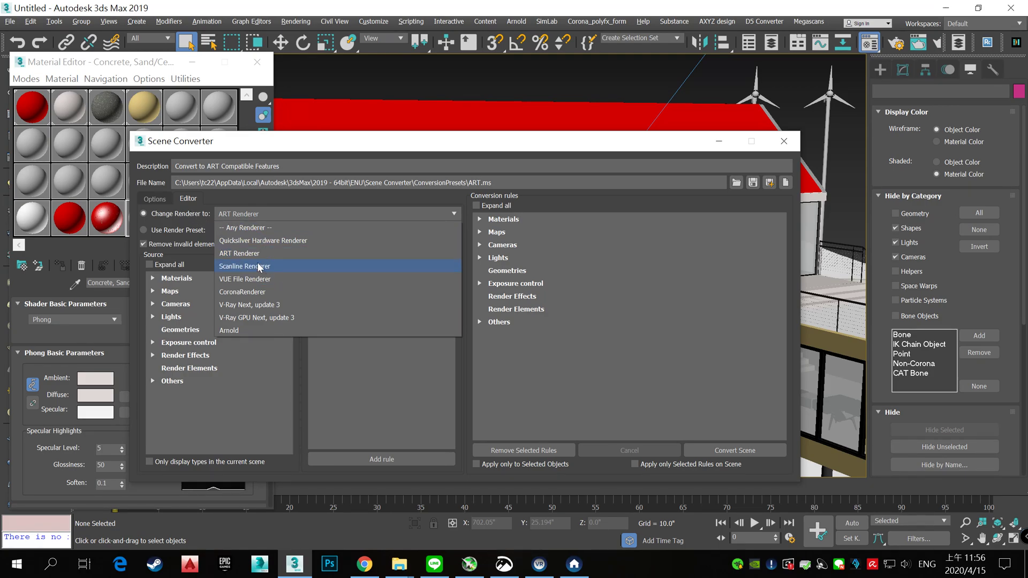
pyautogui.click(258, 266)
pyautogui.click(263, 219)
pyautogui.click(265, 217)
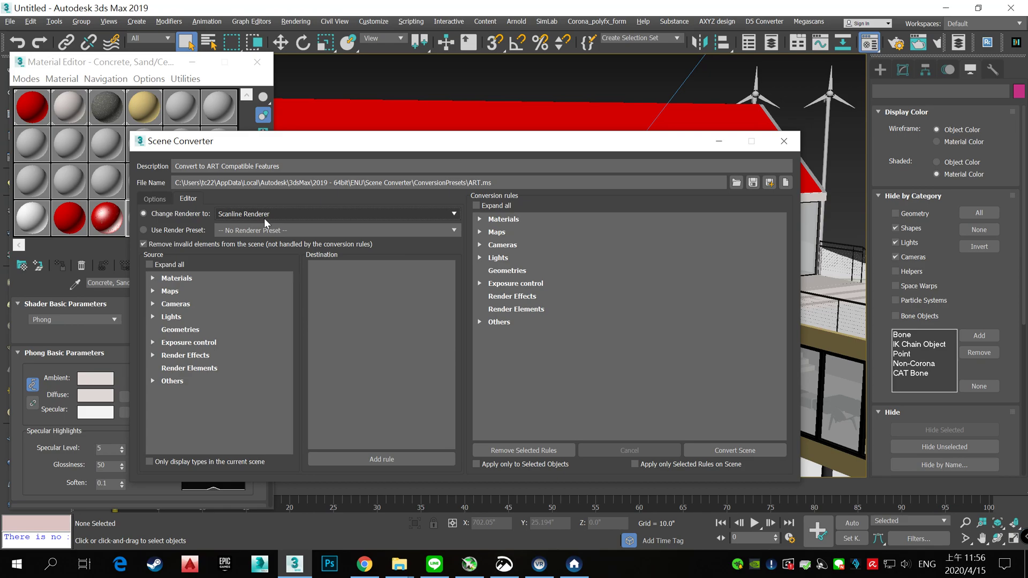
# - Add a Materials rule converting mental ray Arch and Design to Standard Material
pyautogui.doubleClick(167, 279)
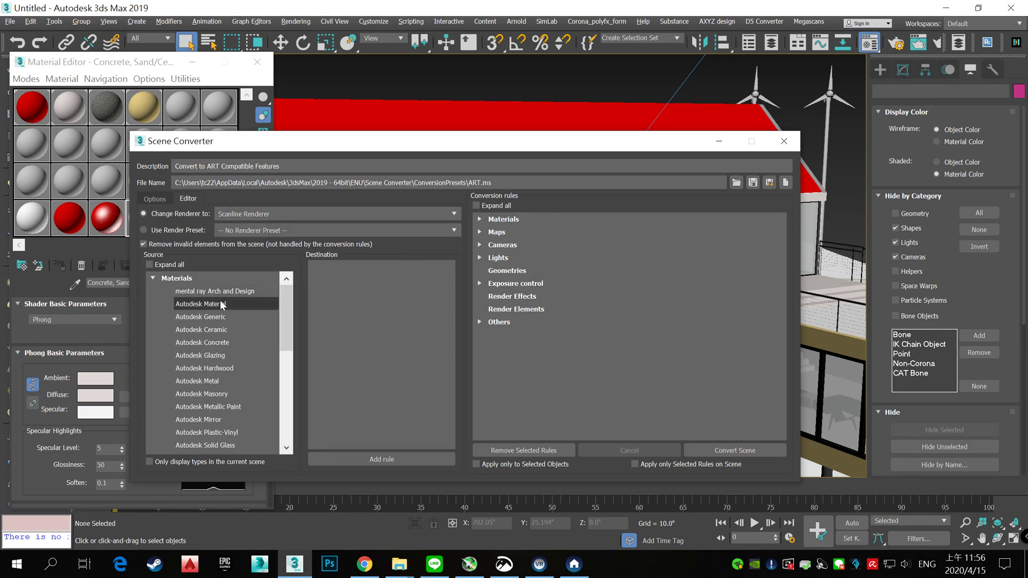
pyautogui.click(480, 219)
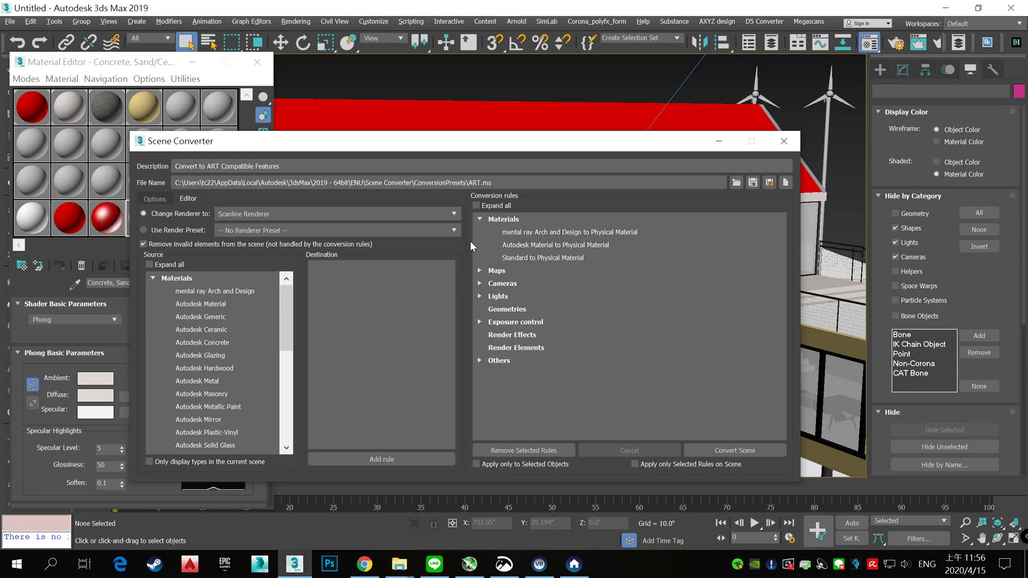
pyautogui.click(237, 290)
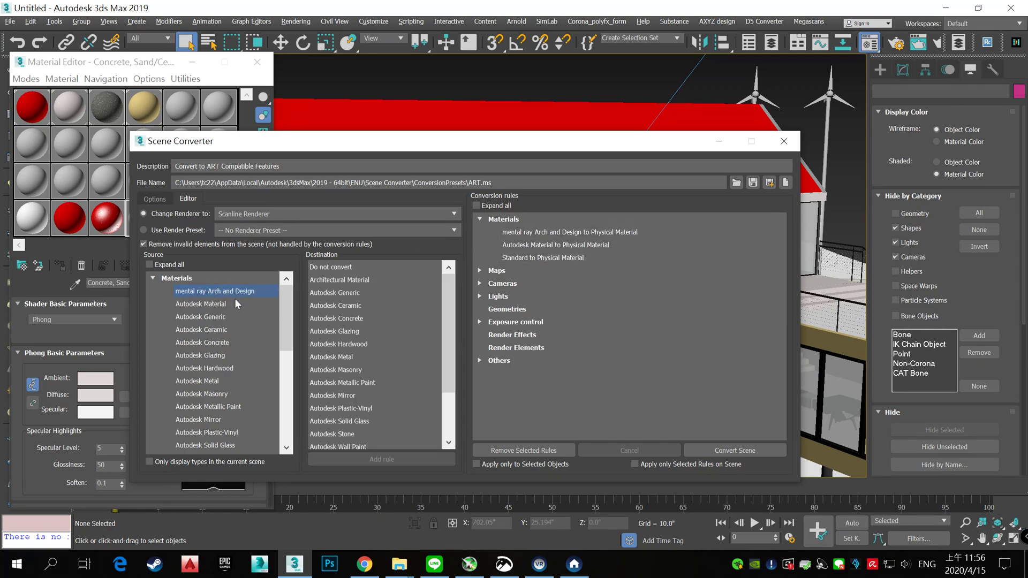
pyautogui.moveTo(447, 332); pyautogui.dragTo(380, 415)
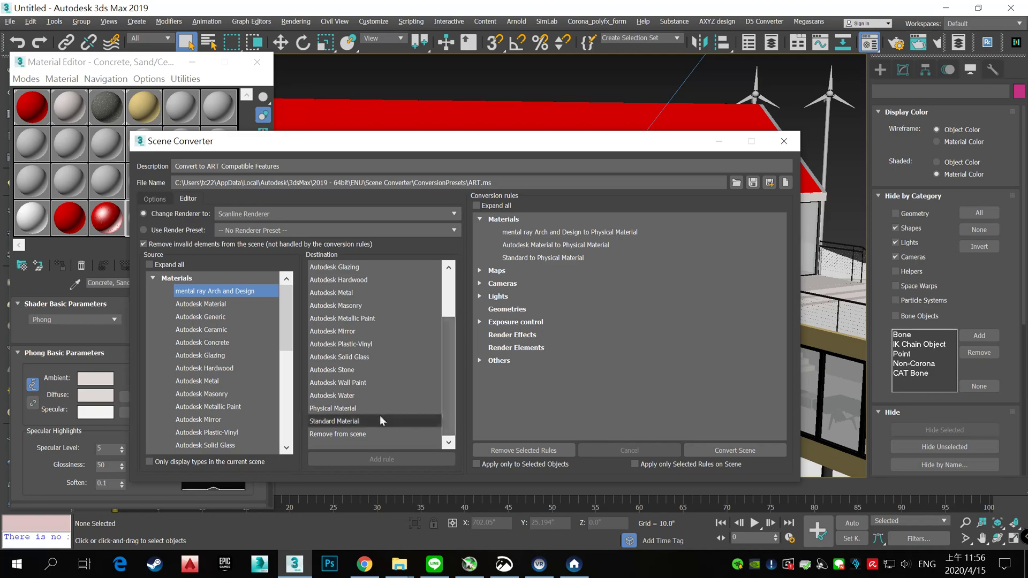
pyautogui.click(356, 423)
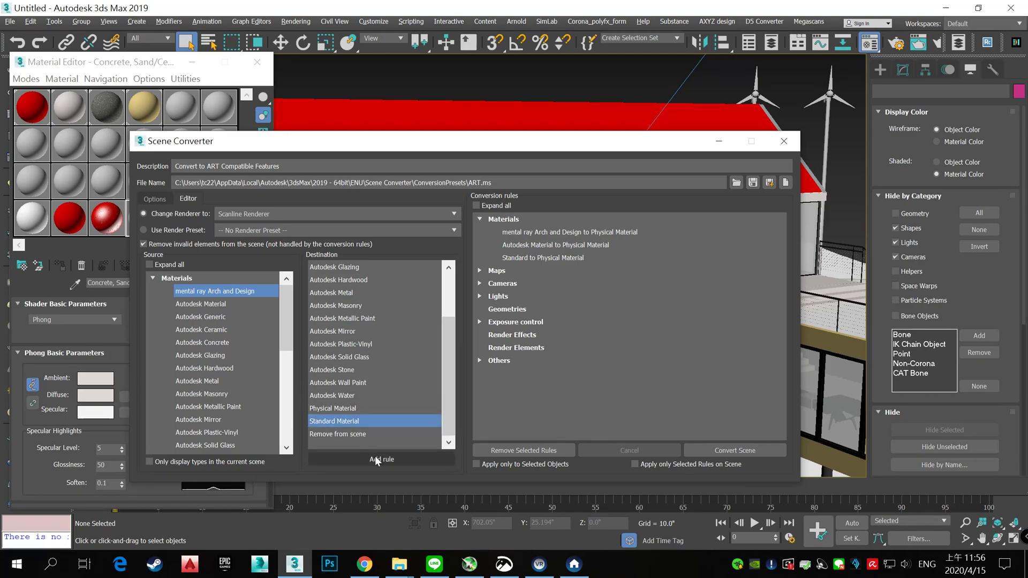
pyautogui.click(409, 460)
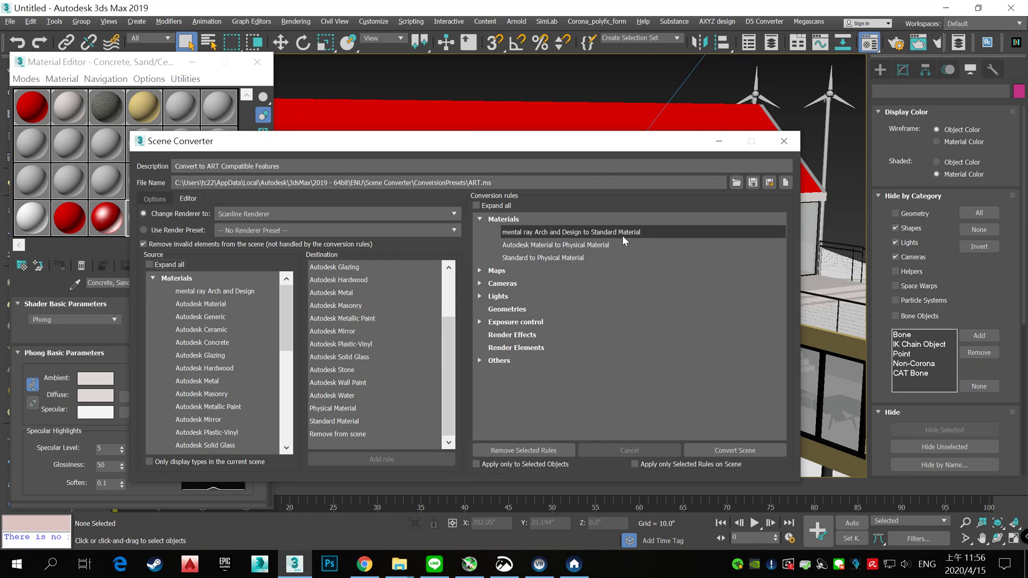
# - Add a rule converting Autodesk Material to Standard Material
pyautogui.click(207, 302)
pyautogui.scroll(-1, 293, 326)
pyautogui.scroll(-1, 293, 325)
pyautogui.scroll(2, 295, 333)
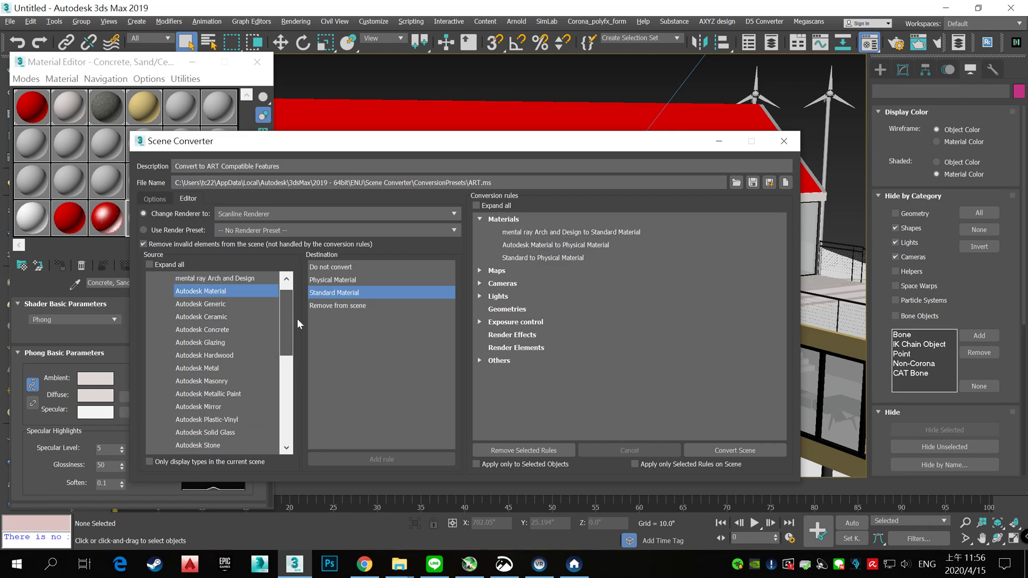
pyautogui.scroll(-3, 297, 319)
pyautogui.scroll(2, 298, 353)
pyautogui.scroll(1, 295, 322)
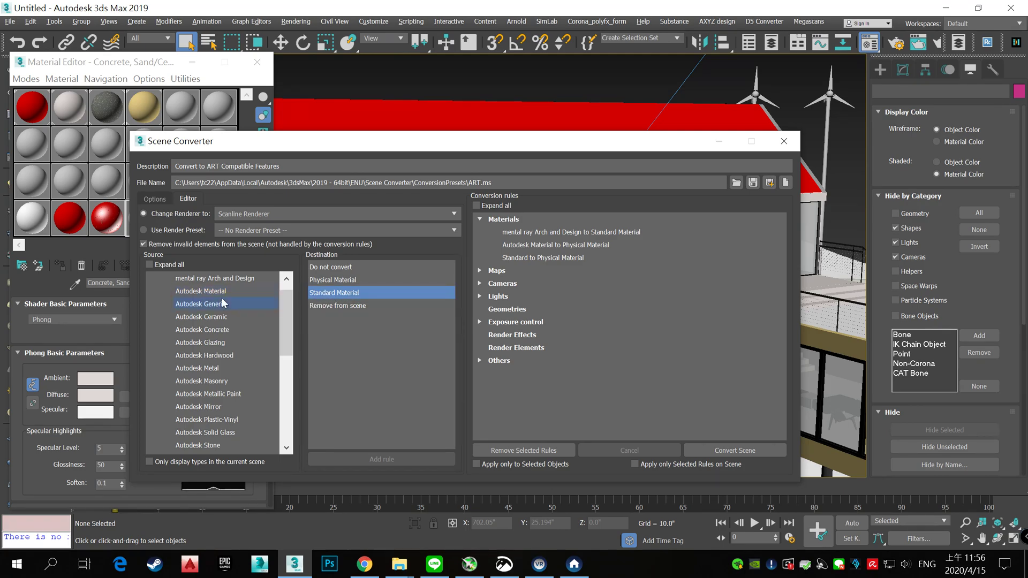
pyautogui.click(223, 301)
pyautogui.click(332, 295)
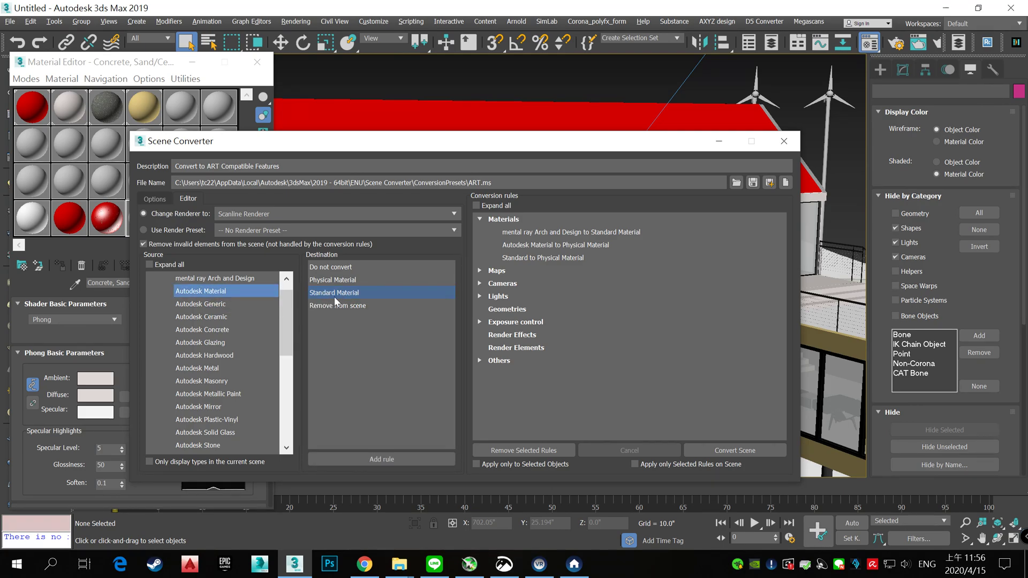
pyautogui.click(387, 458)
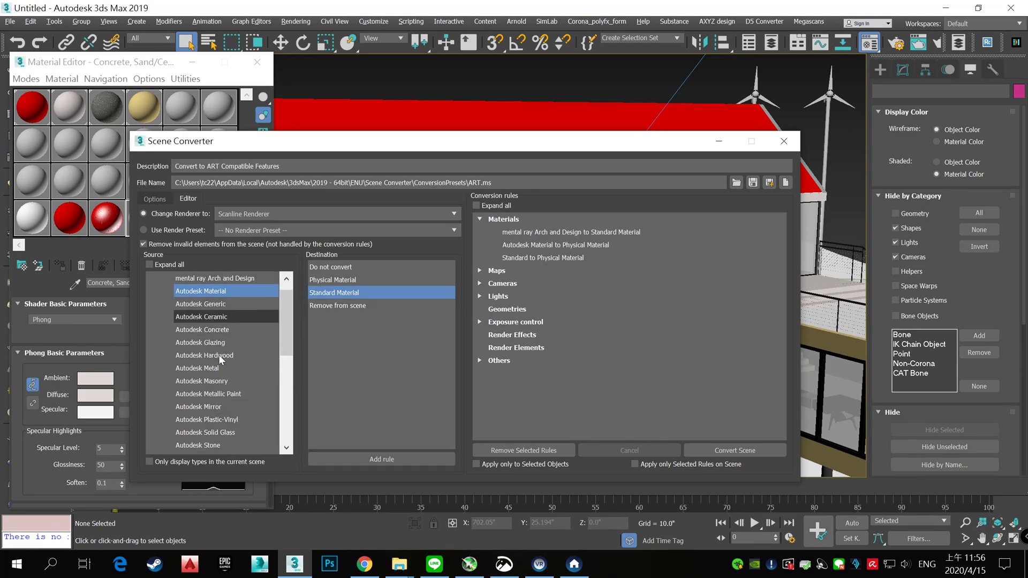
pyautogui.click(367, 458)
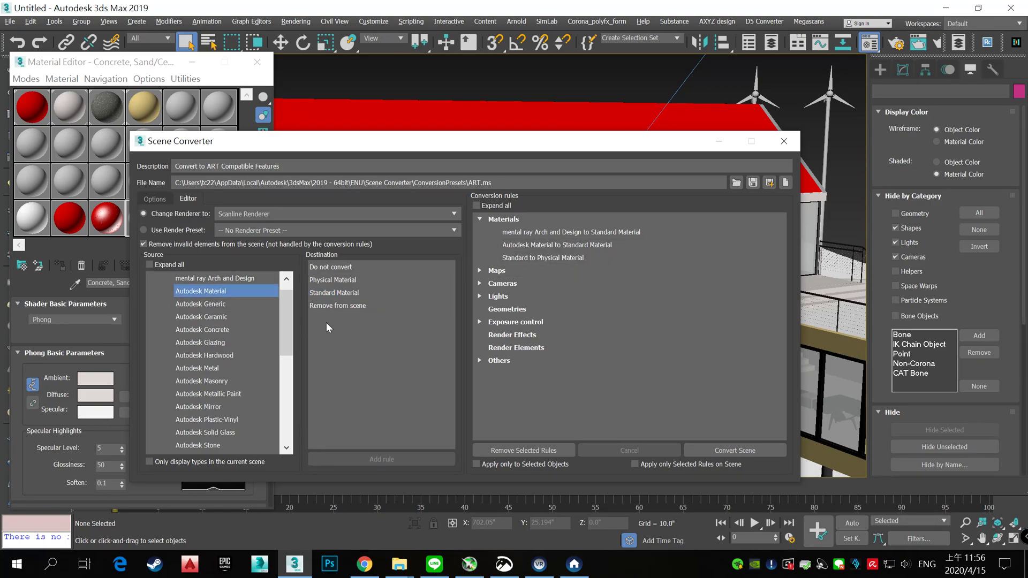
# - Add Standard Material rules for Autodesk Generic, Ceramic, Concrete, Glazing and Hardwood
pyautogui.click(238, 304)
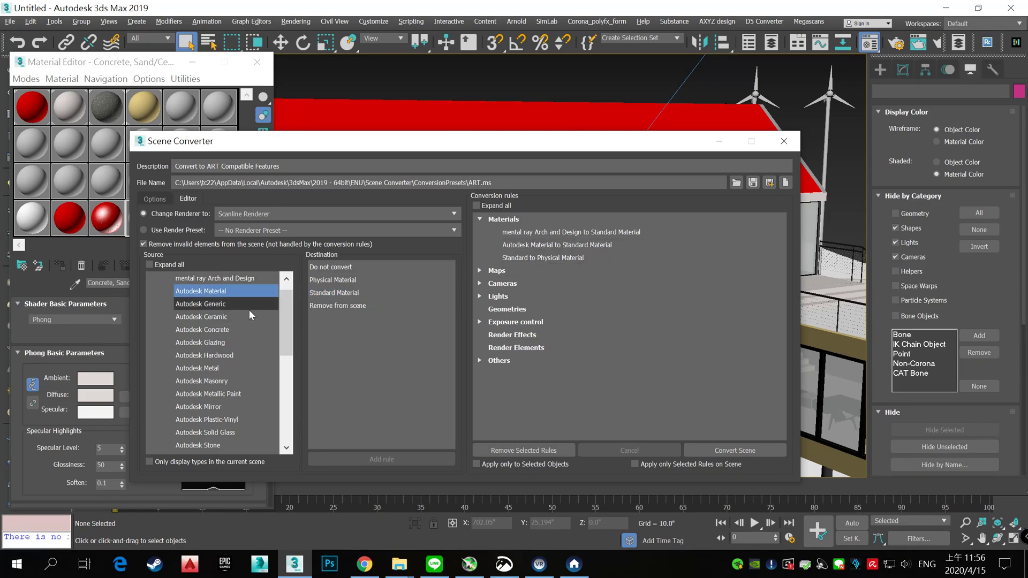
pyautogui.click(338, 292)
pyautogui.click(407, 459)
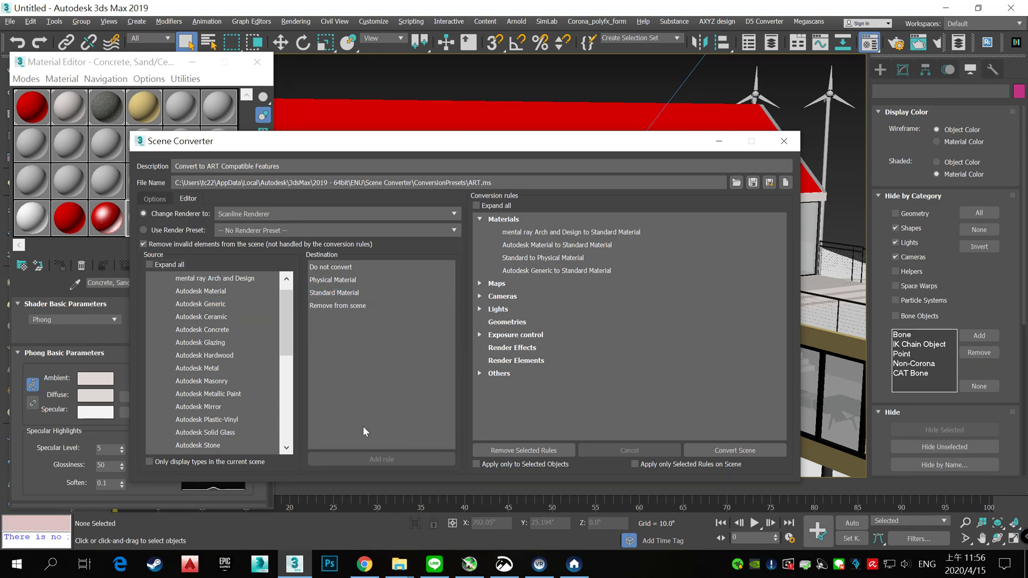
pyautogui.click(219, 316)
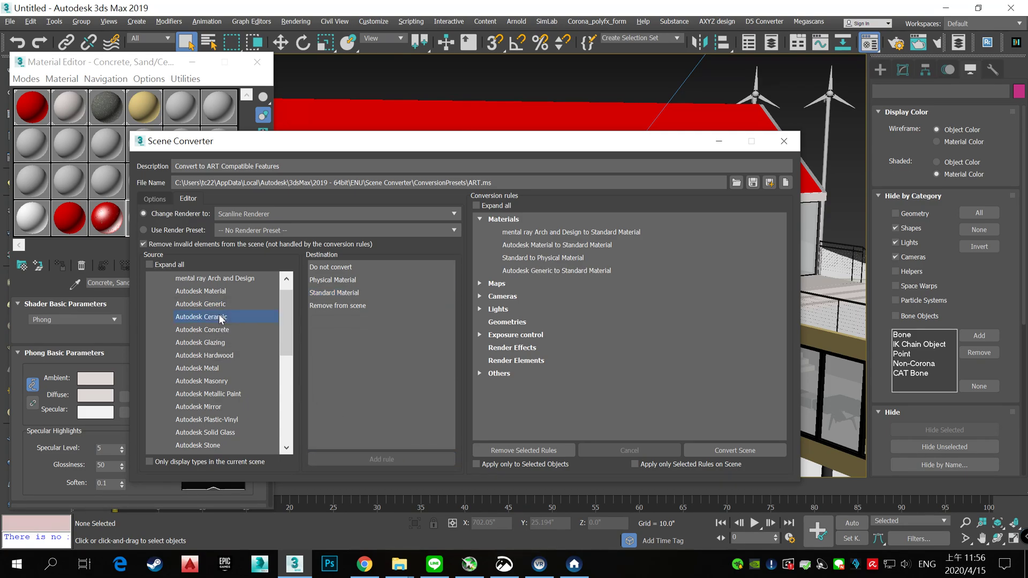
pyautogui.click(321, 293)
pyautogui.click(381, 459)
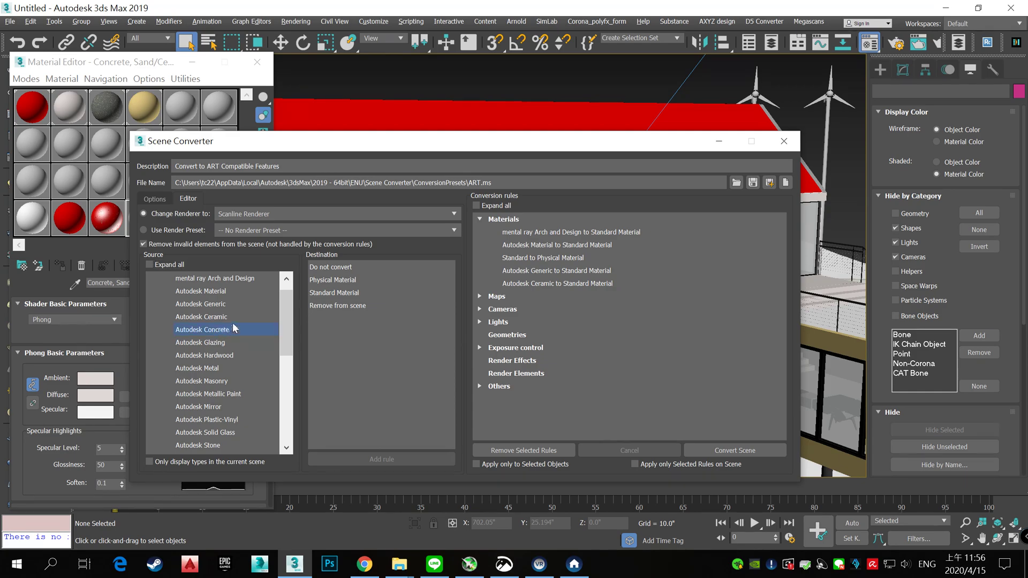
pyautogui.click(225, 329)
pyautogui.click(326, 292)
pyautogui.click(381, 459)
pyautogui.click(230, 342)
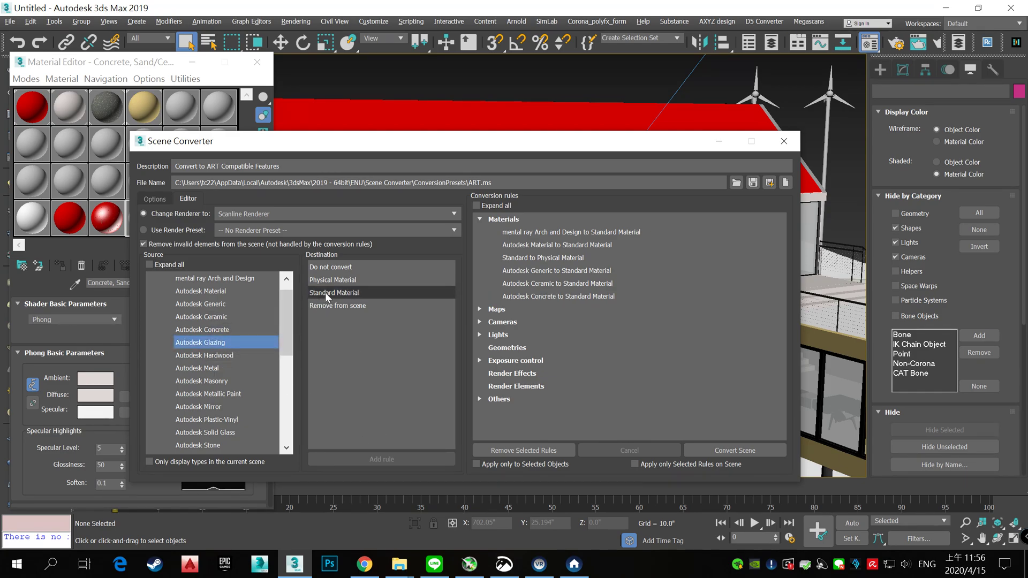
pyautogui.click(326, 292)
pyautogui.click(387, 461)
pyautogui.click(224, 355)
pyautogui.click(331, 292)
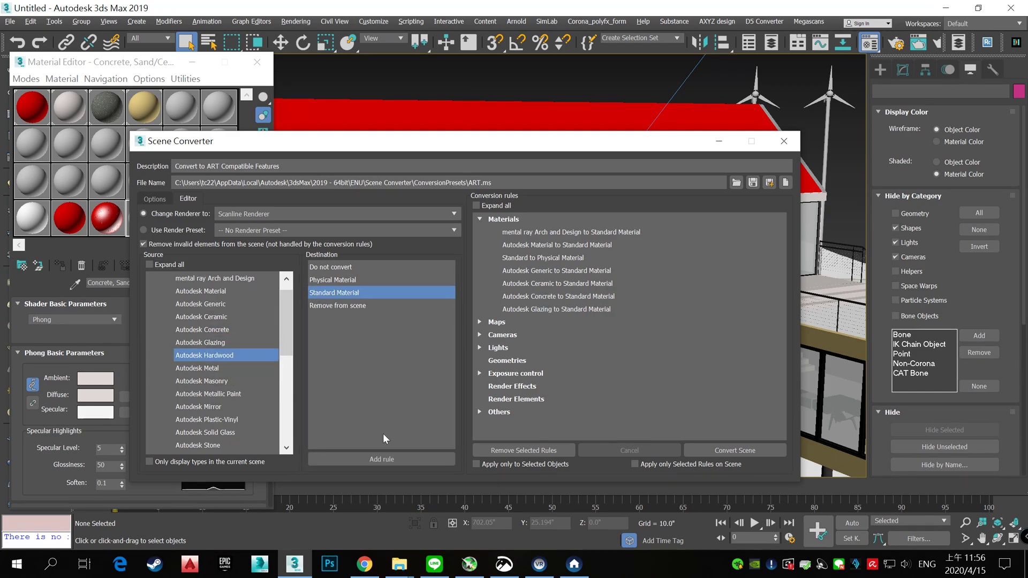
pyautogui.click(381, 459)
# - Add Standard Material rules for Autodesk Metal, Masonry, Metallic Paint, Mirror and Plastic-Vinyl
pyautogui.click(231, 367)
pyautogui.click(329, 293)
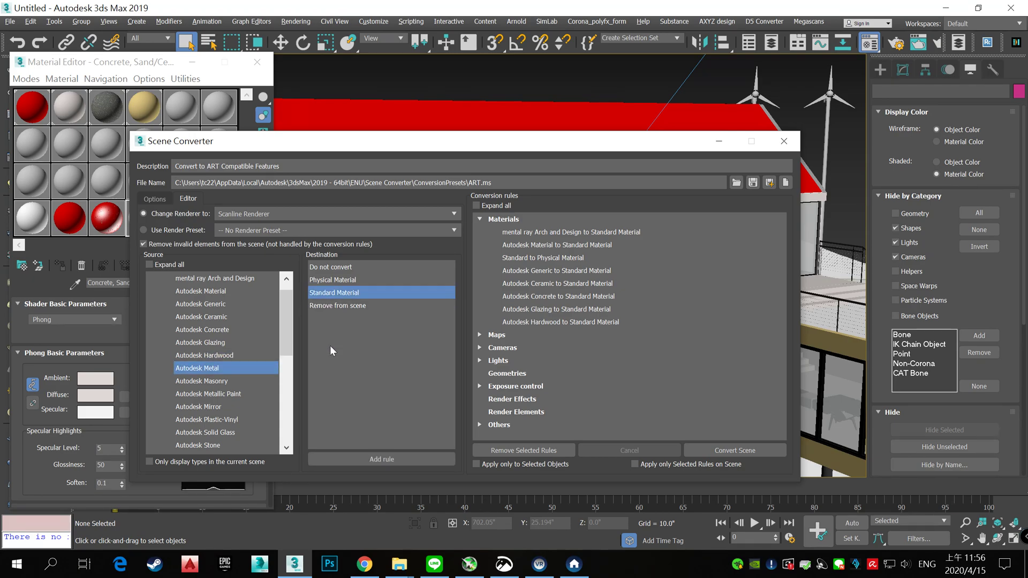
pyautogui.click(365, 457)
pyautogui.click(230, 380)
pyautogui.click(335, 291)
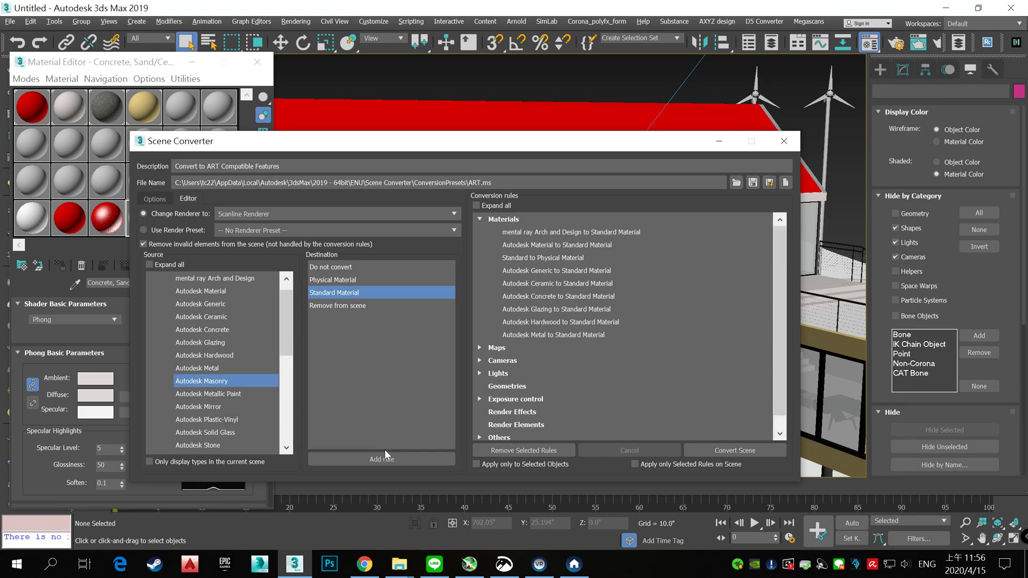
pyautogui.click(383, 458)
pyautogui.click(236, 394)
pyautogui.click(315, 291)
pyautogui.click(377, 457)
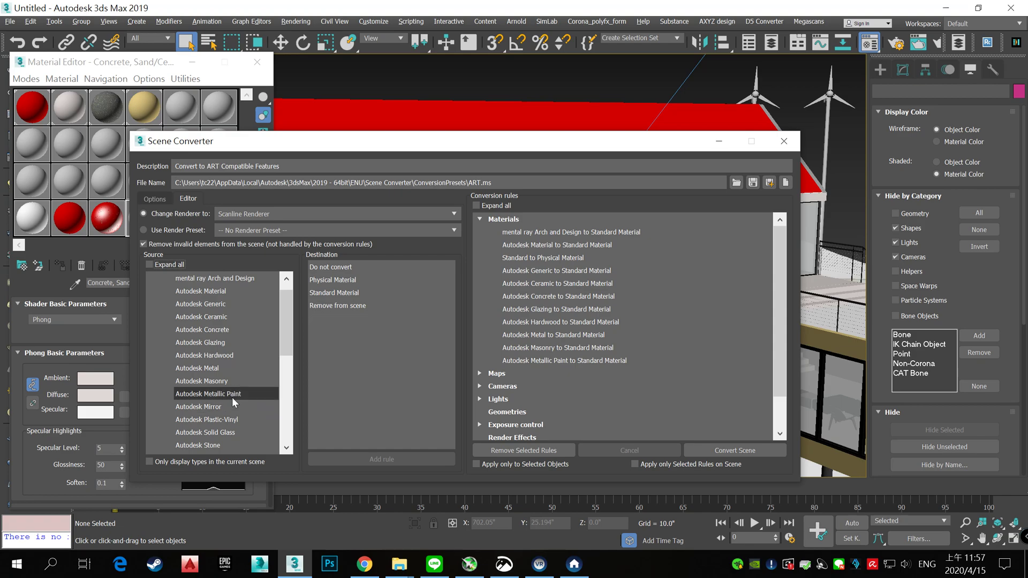
pyautogui.click(235, 407)
pyautogui.click(381, 459)
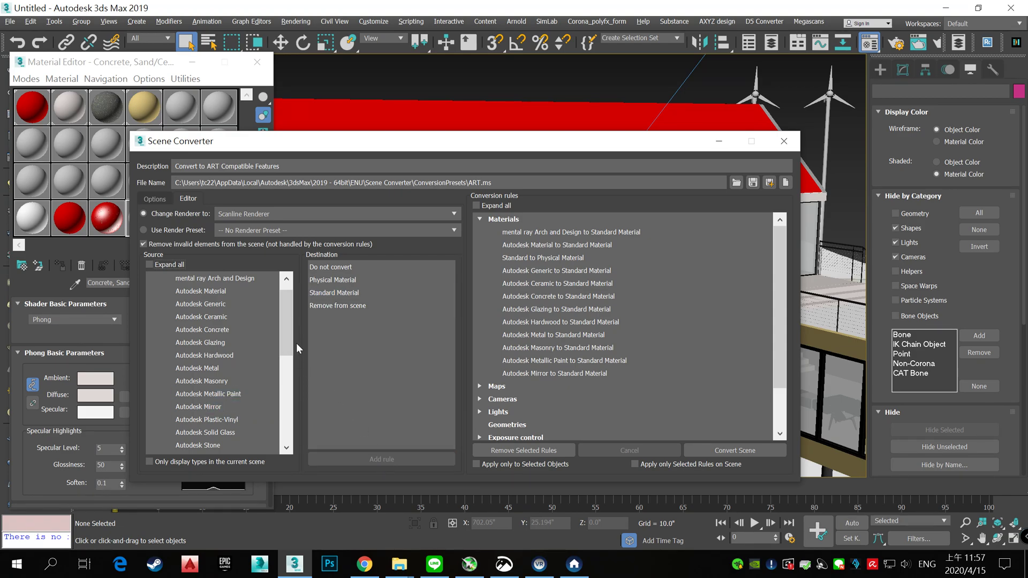
pyautogui.moveTo(284, 329); pyautogui.dragTo(284, 353)
pyautogui.click(239, 355)
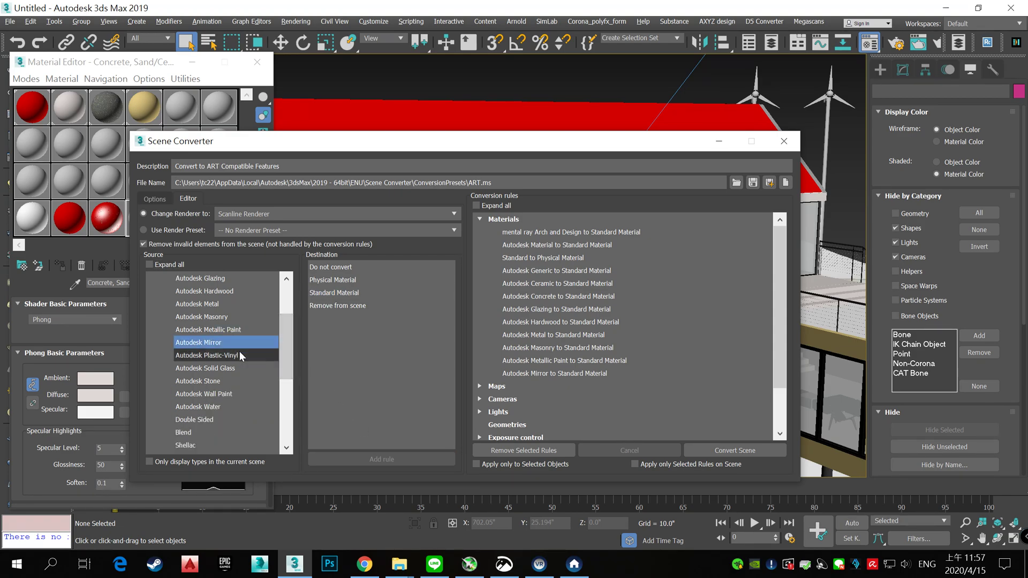
pyautogui.click(328, 293)
pyautogui.click(387, 464)
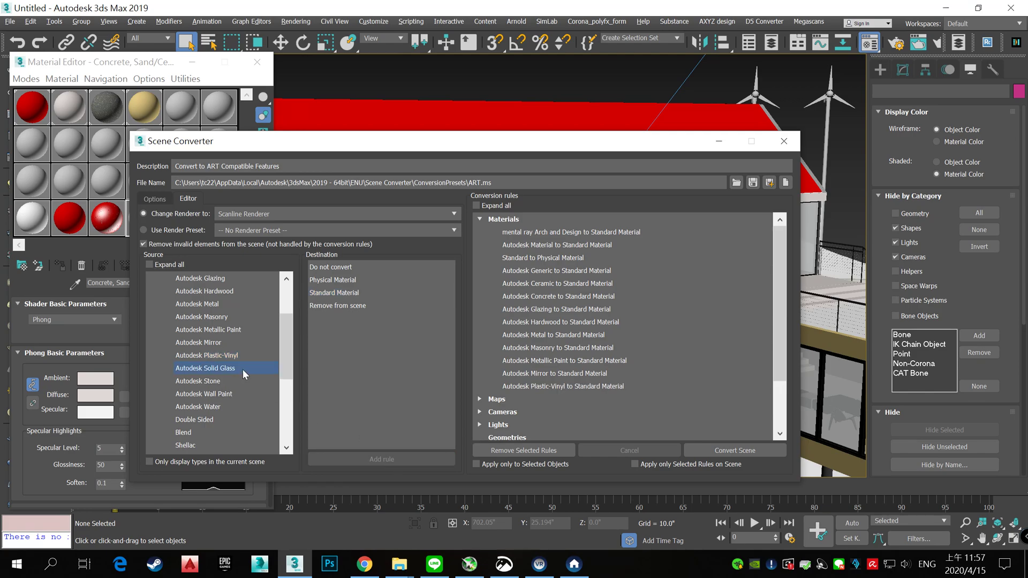
# - Add Standard Material rules for Autodesk Solid Glass, Stone, Wall Paint and Water
pyautogui.click(242, 370)
pyautogui.click(331, 294)
pyautogui.click(369, 458)
pyautogui.click(261, 383)
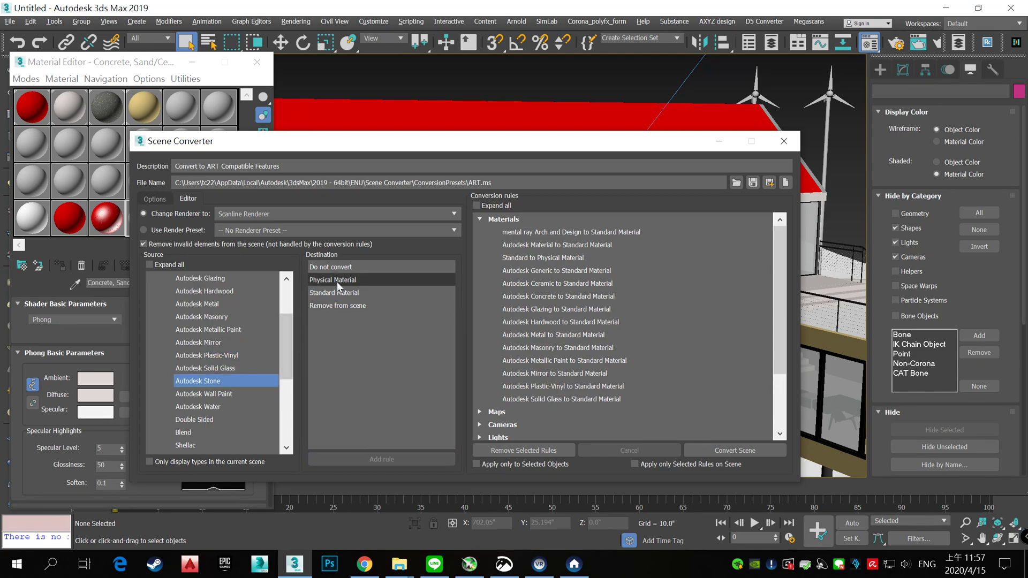
pyautogui.click(331, 293)
pyautogui.click(365, 453)
pyautogui.click(240, 393)
pyautogui.click(319, 293)
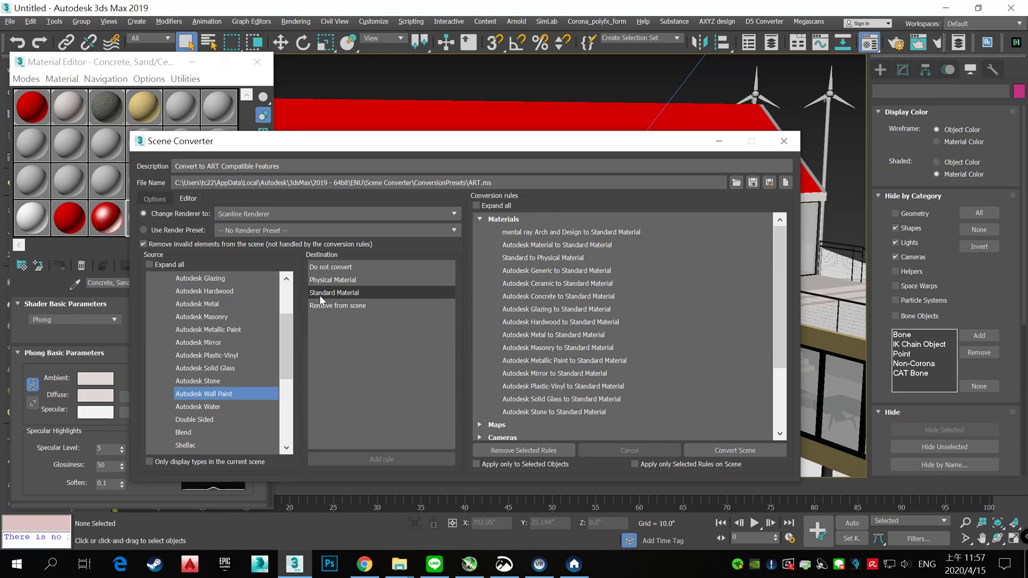
pyautogui.click(365, 459)
pyautogui.click(222, 405)
pyautogui.click(328, 292)
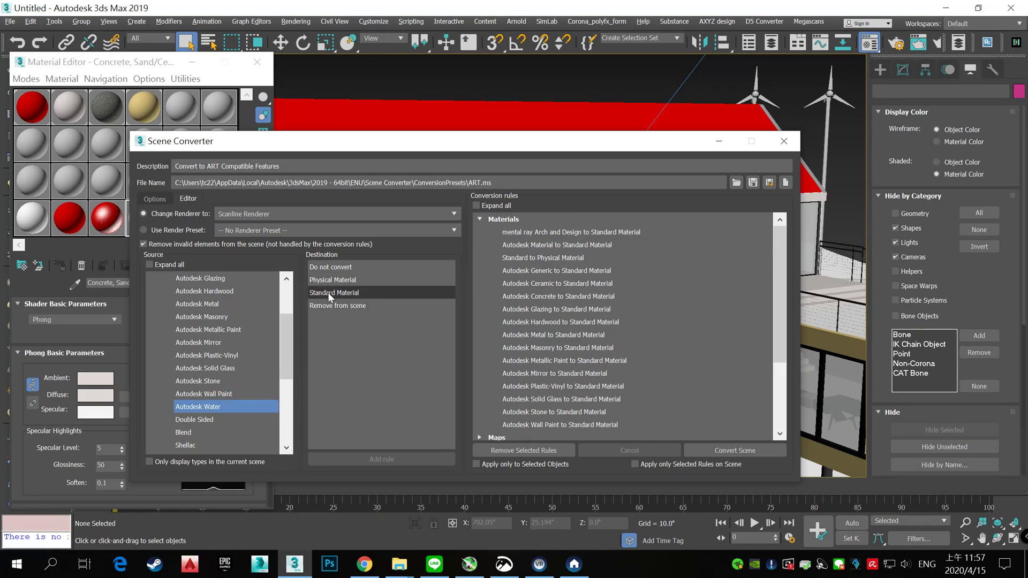
pyautogui.click(357, 457)
# - Run Convert Scene on the scene's 121 objects with the new rules
pyautogui.scroll(1, 285, 331)
pyautogui.scroll(1, 285, 331)
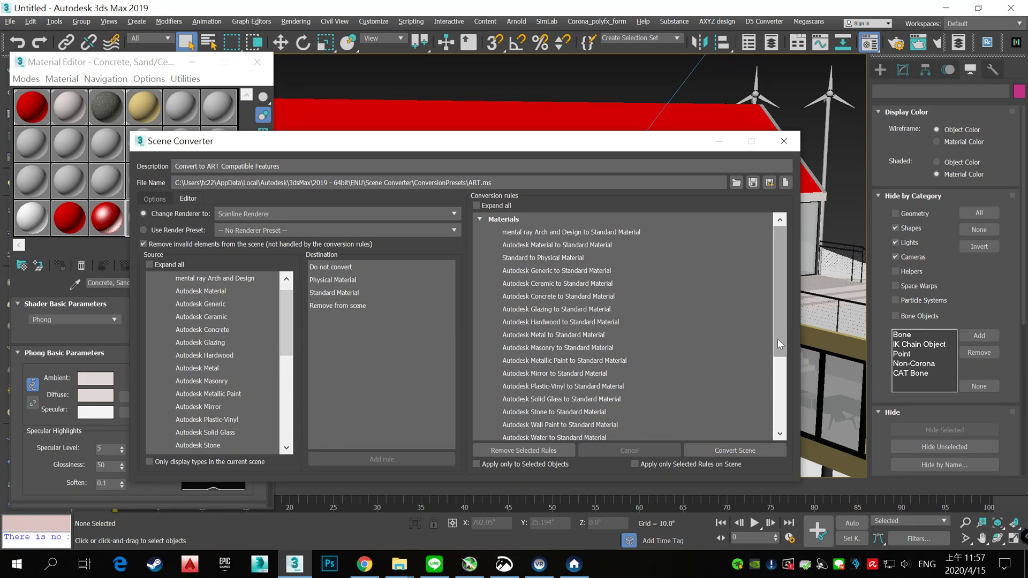
pyautogui.moveTo(777, 339); pyautogui.dragTo(781, 337)
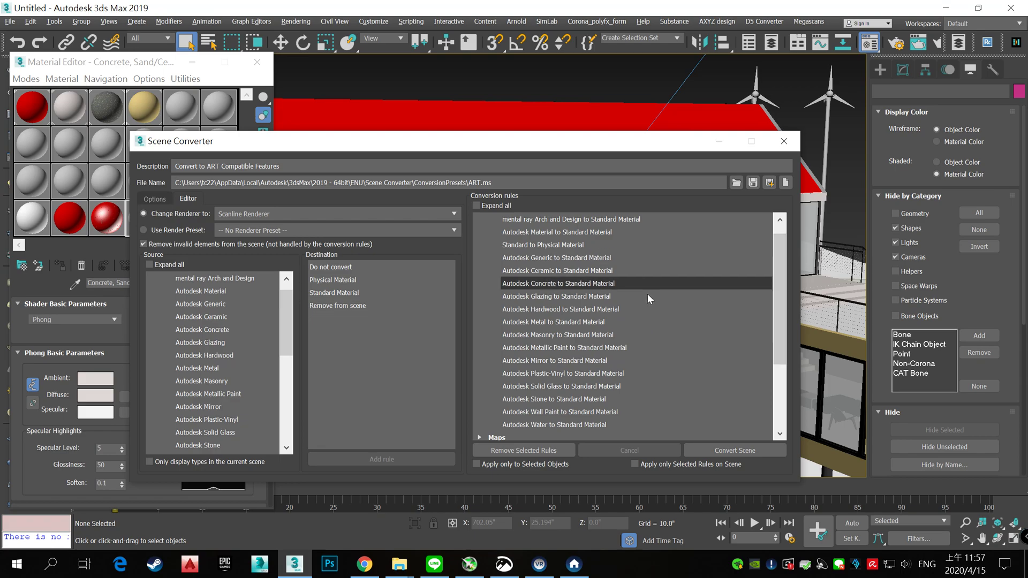
pyautogui.click(742, 451)
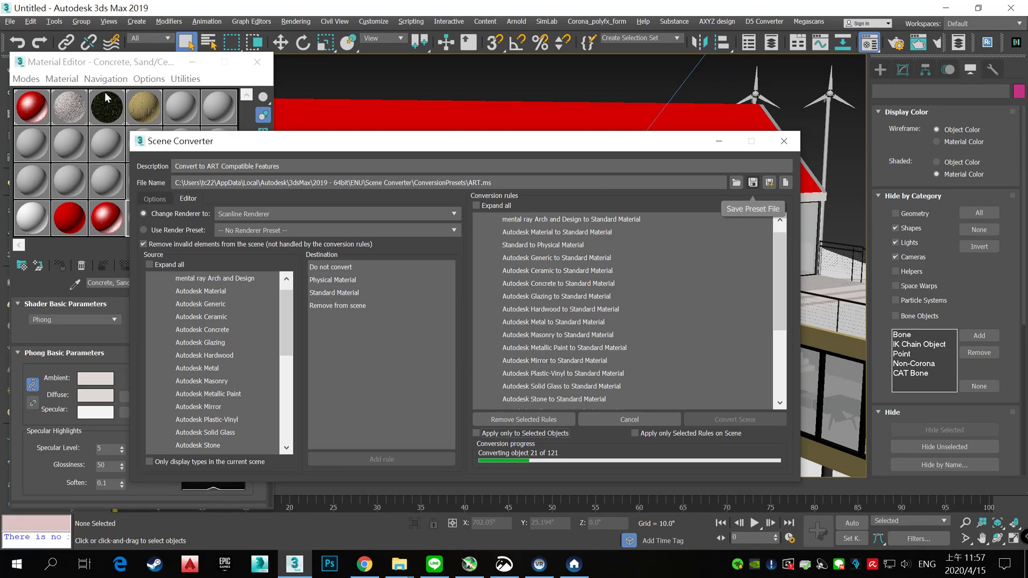
# - Inspect the timber cladding and Grass materials in the Material Editor while conversion finishes
pyautogui.click(121, 118)
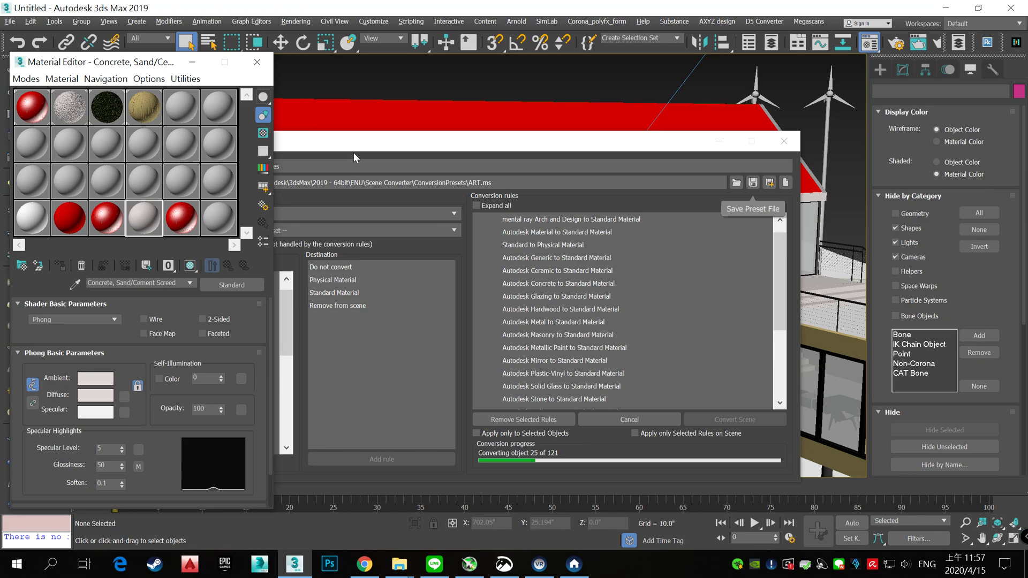
pyautogui.click(613, 478)
pyautogui.click(159, 68)
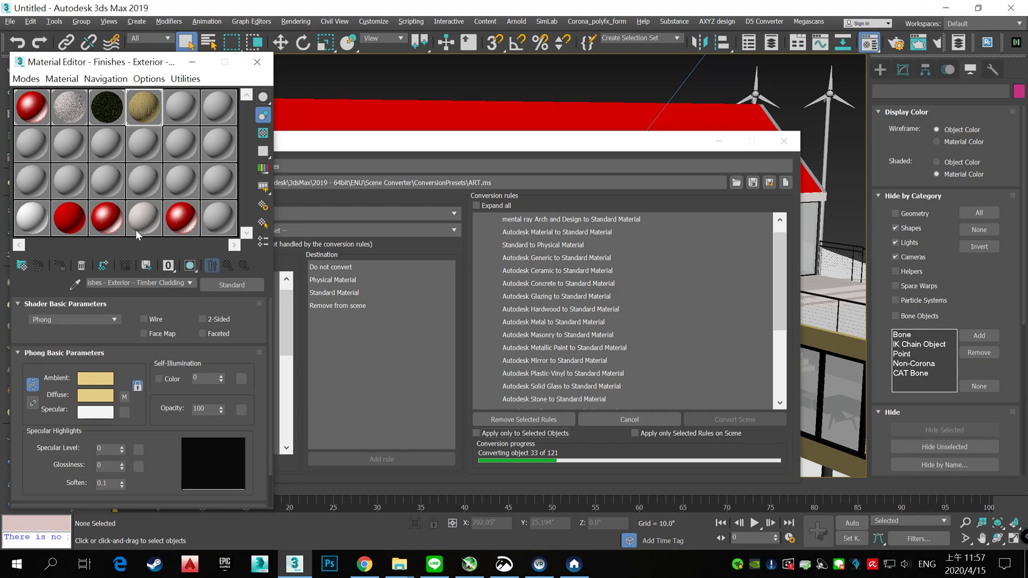
pyautogui.click(108, 106)
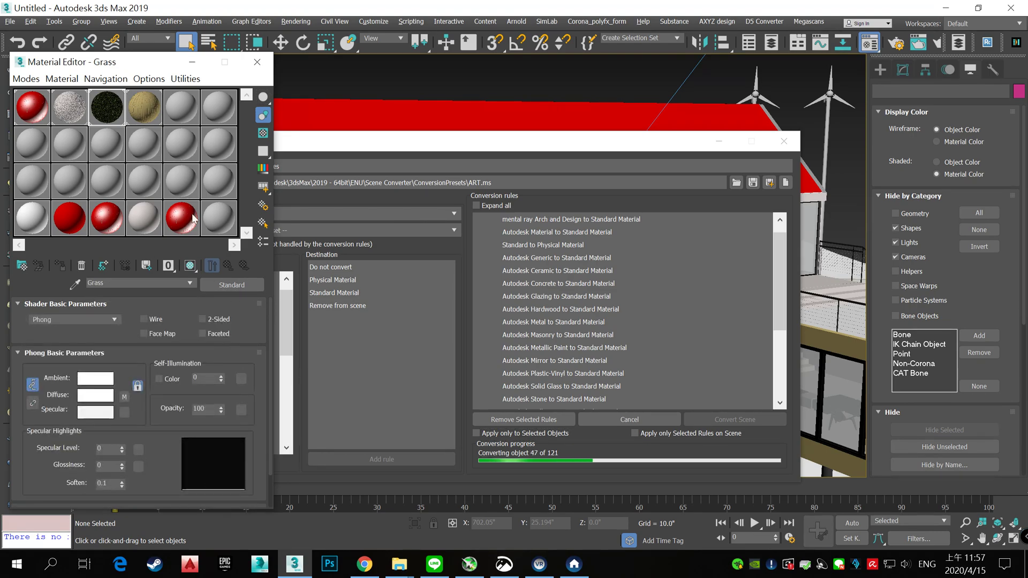
pyautogui.click(343, 151)
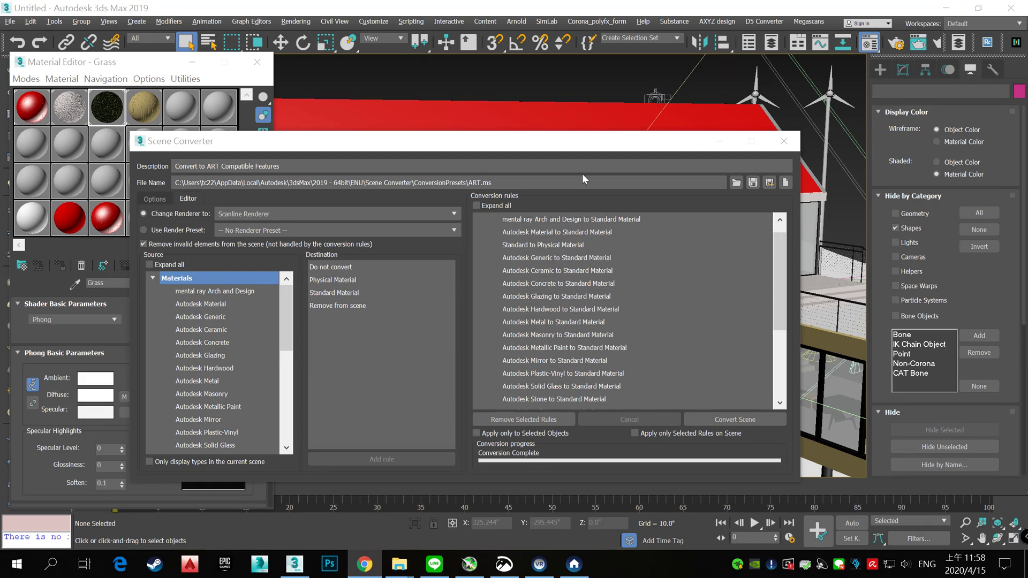
# - Cancel saving the conversion preset and close the Scene Converter
pyautogui.click(755, 182)
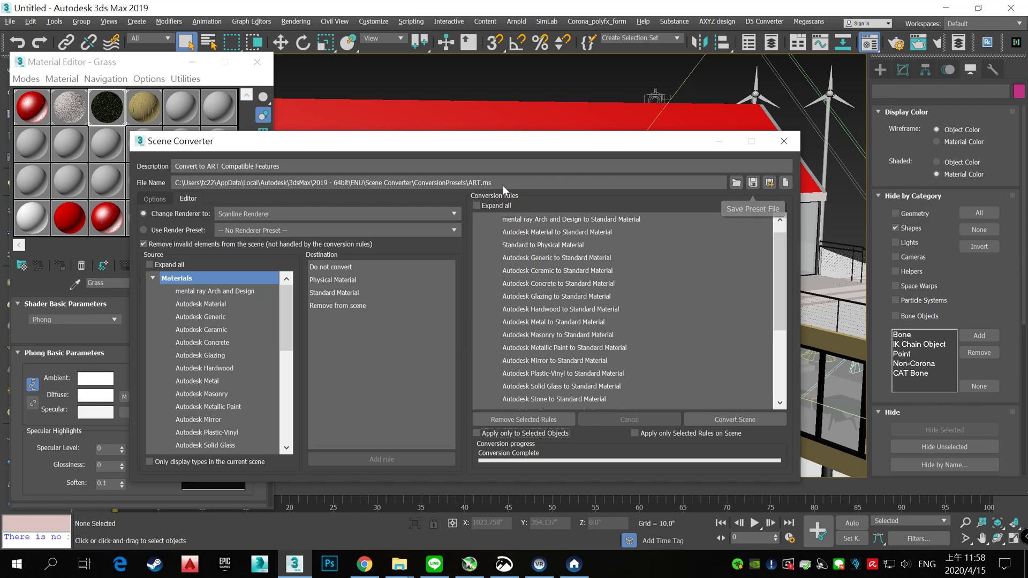
pyautogui.click(770, 183)
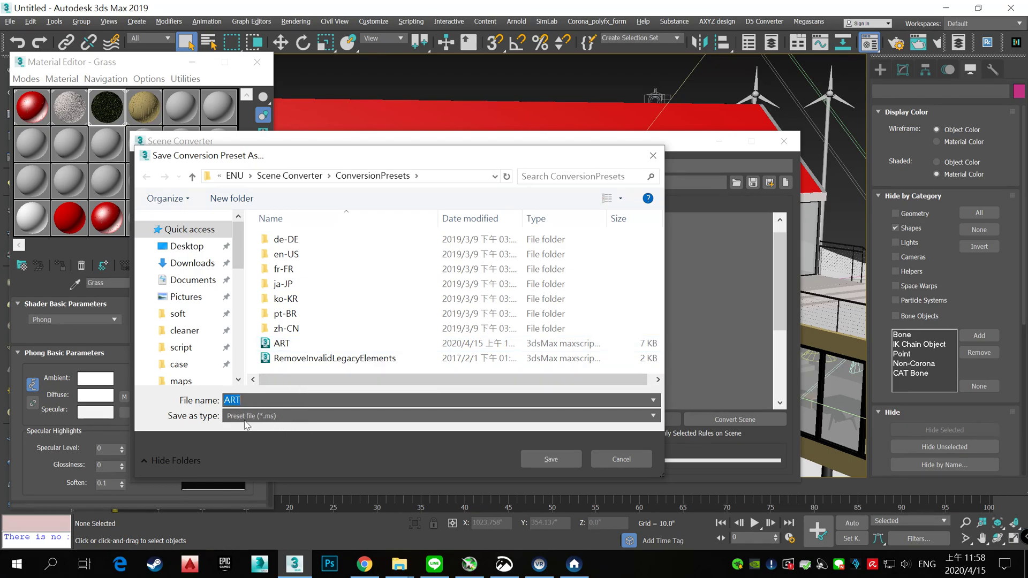
pyautogui.click(617, 462)
pyautogui.click(784, 140)
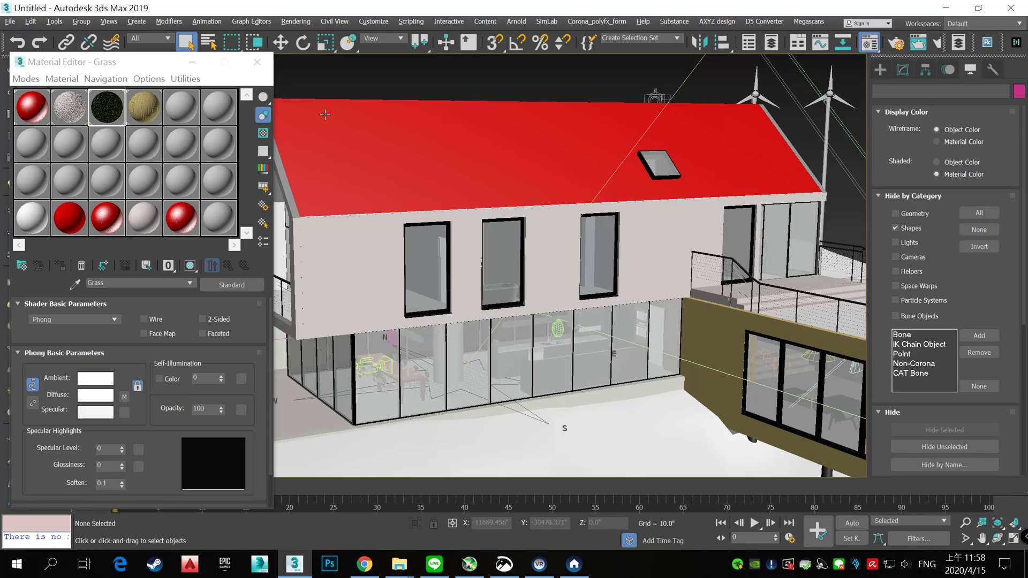
# - Eyedropper the red roof, concrete wall and Grass ground materials into three empty slots
pyautogui.click(166, 123)
pyautogui.click(75, 282)
pyautogui.click(390, 165)
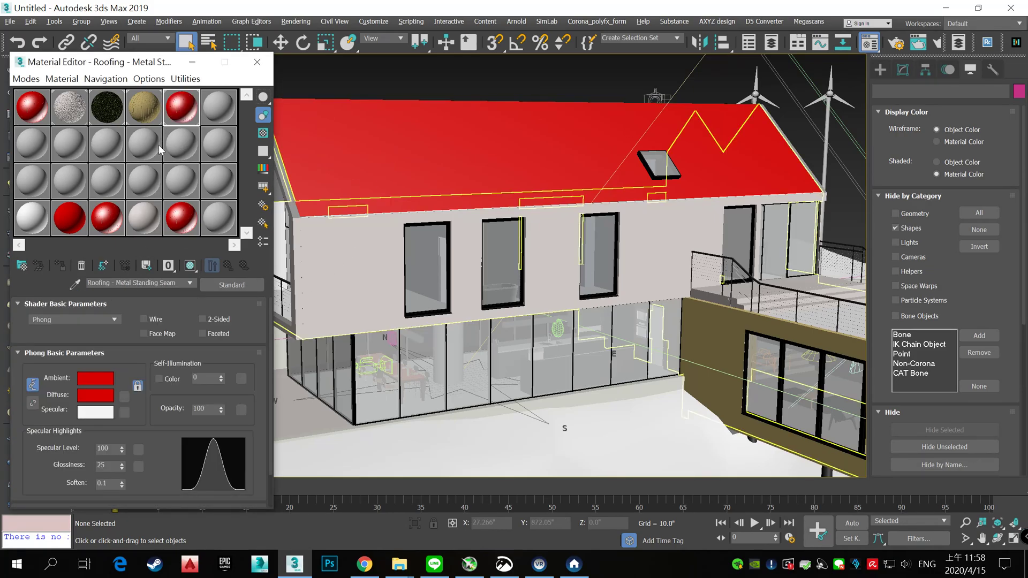
pyautogui.click(213, 109)
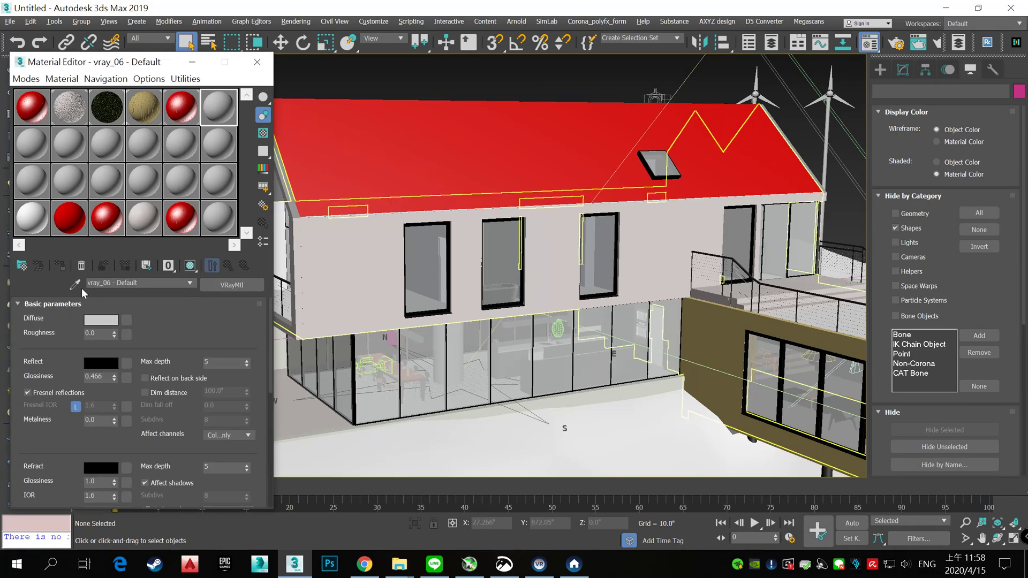
pyautogui.click(75, 283)
pyautogui.click(345, 318)
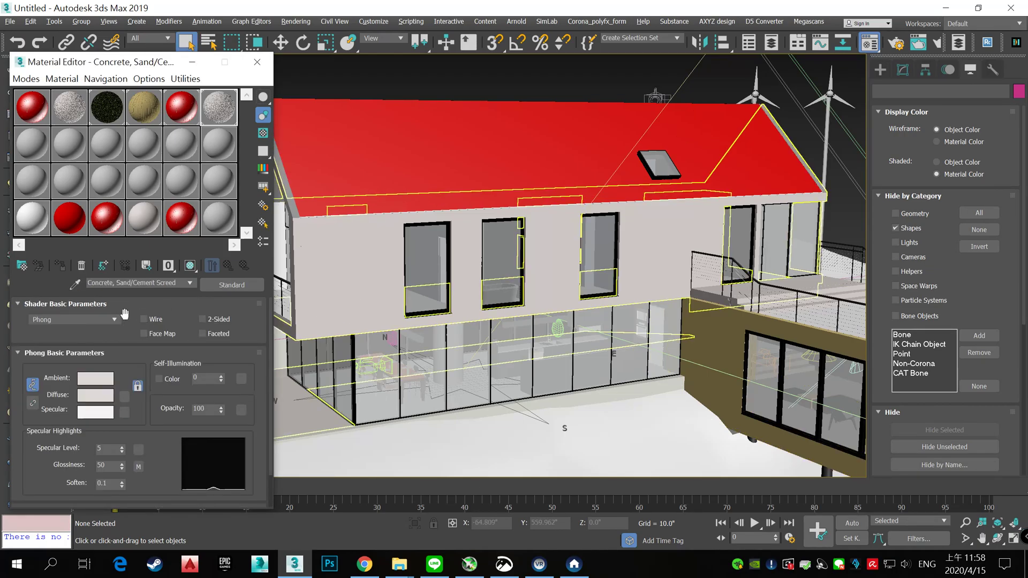
pyautogui.click(219, 152)
pyautogui.click(75, 282)
pyautogui.click(482, 455)
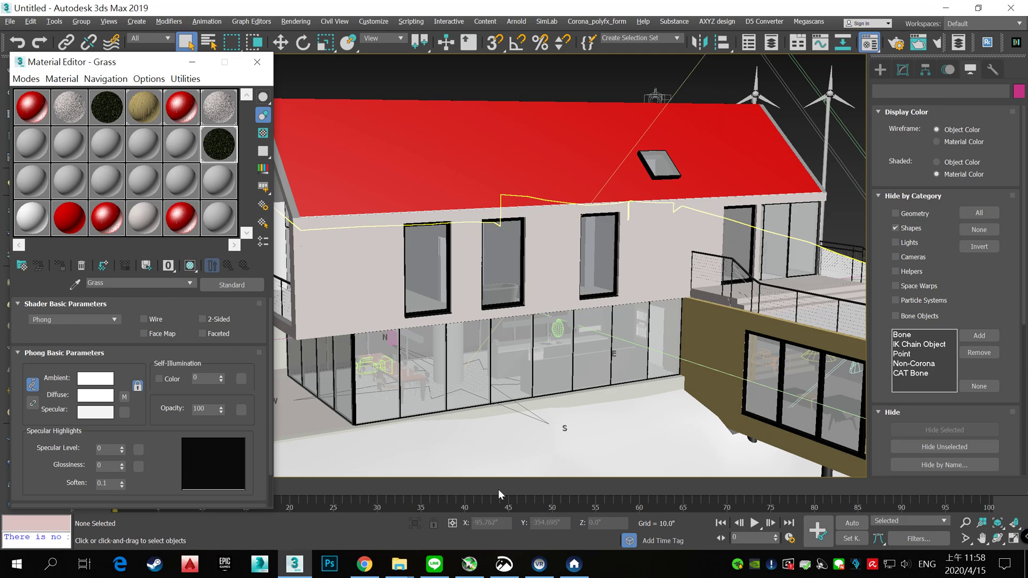
# - Hide all lights, select every object and frame the house in the view
pyautogui.scroll(-10, 628, 201)
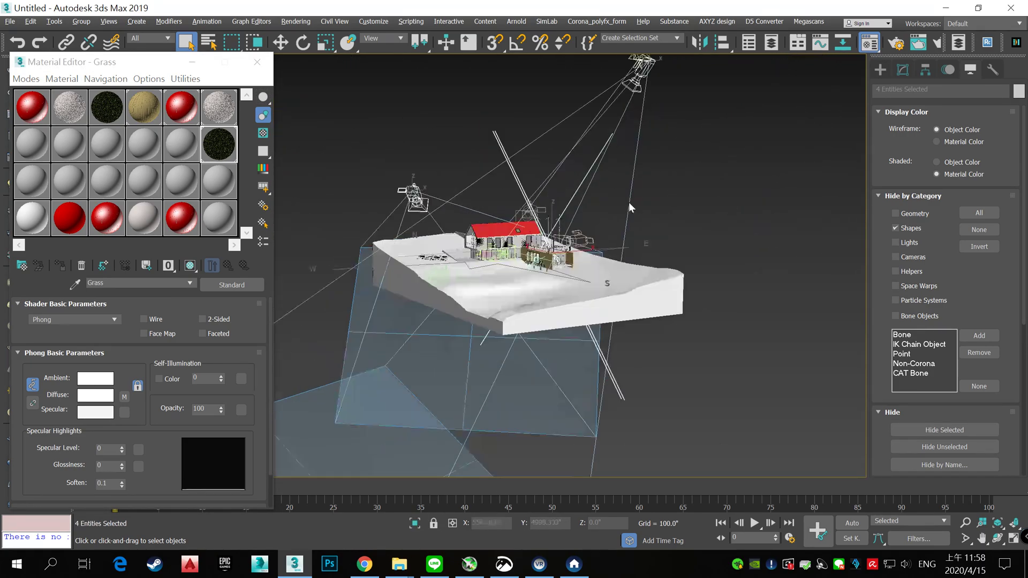
pyautogui.click(907, 244)
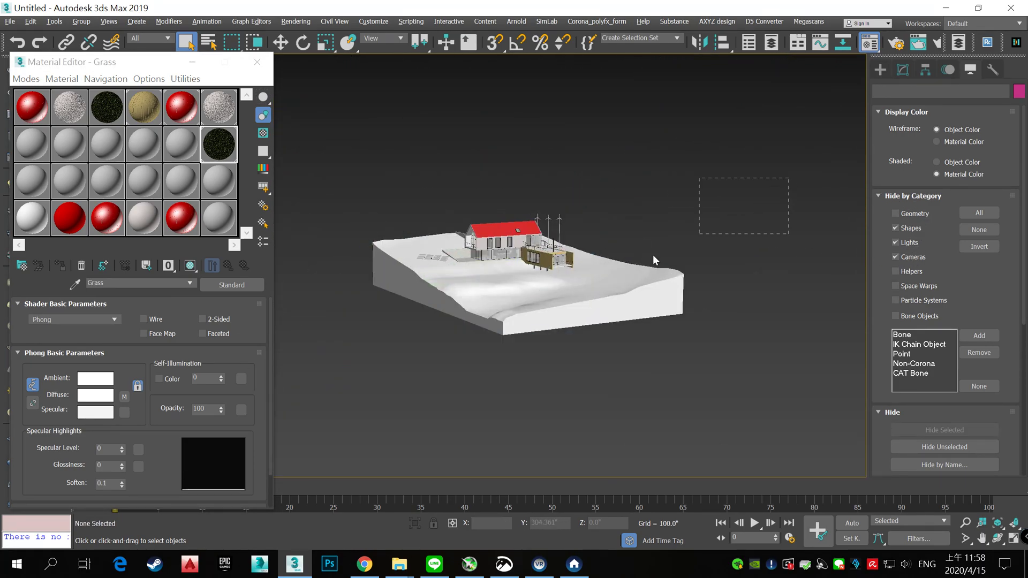
pyautogui.hotkey('ctrl', 'a')
pyautogui.press('z')
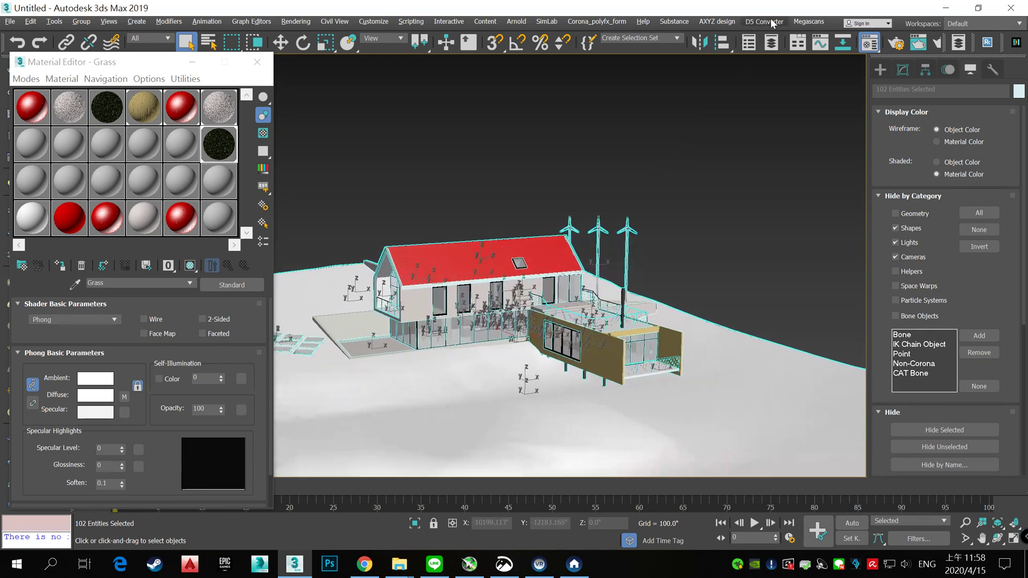
# - Export the selection via D5 Converter to Desktop\rvt_D5\a1.d5a, replacing the existing file
pyautogui.click(773, 23)
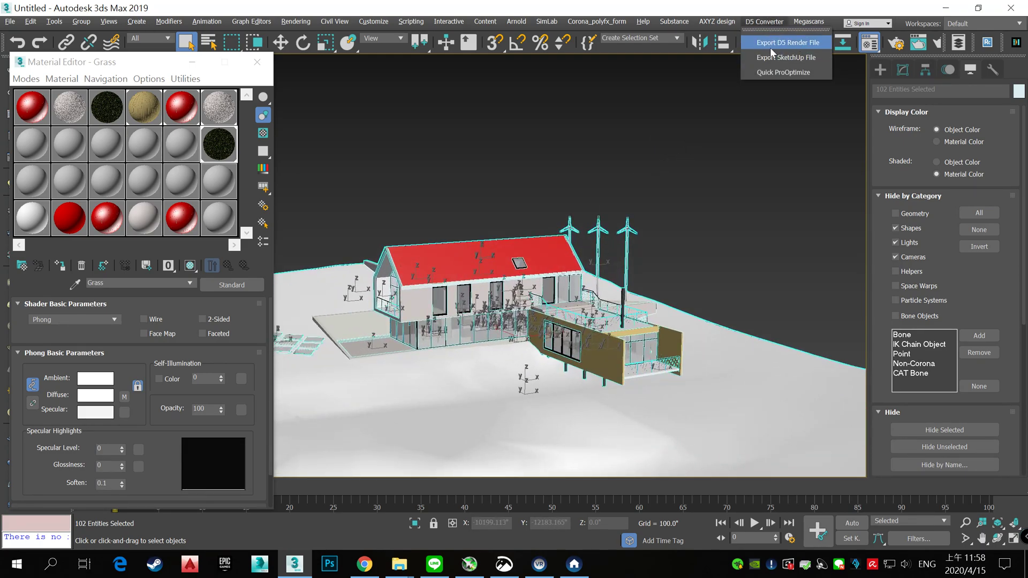
pyautogui.click(797, 44)
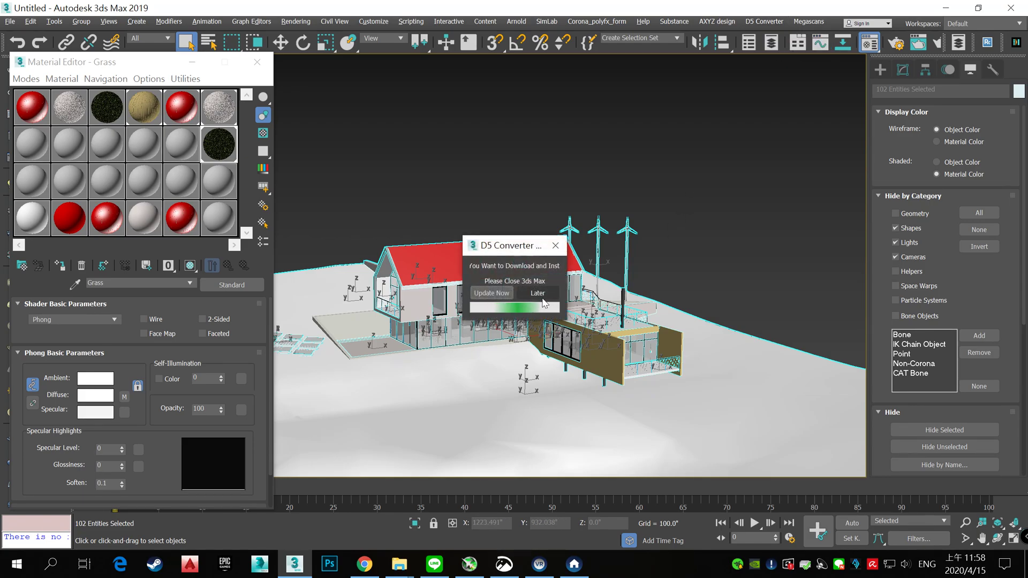
pyautogui.click(487, 307)
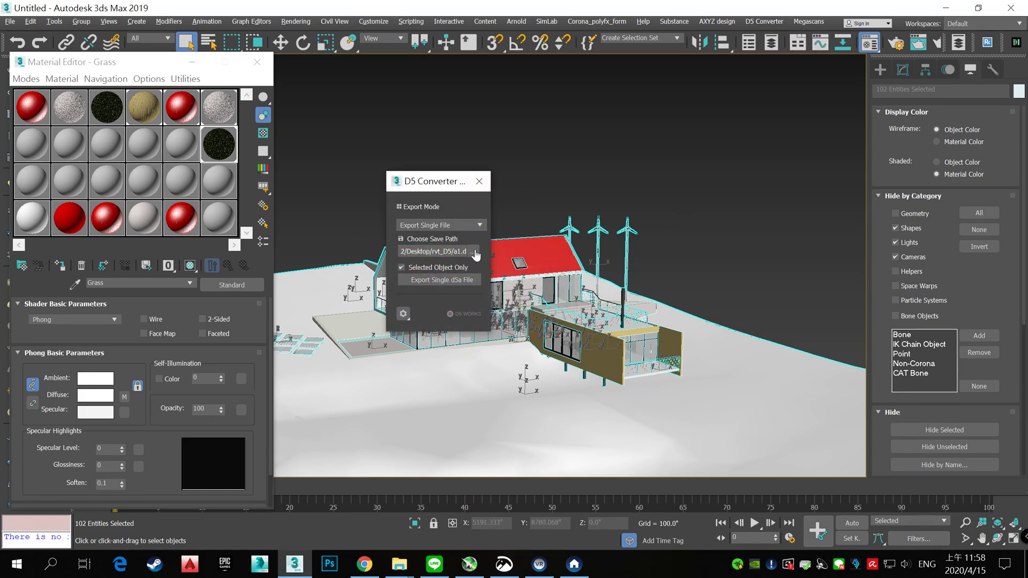
pyautogui.click(475, 252)
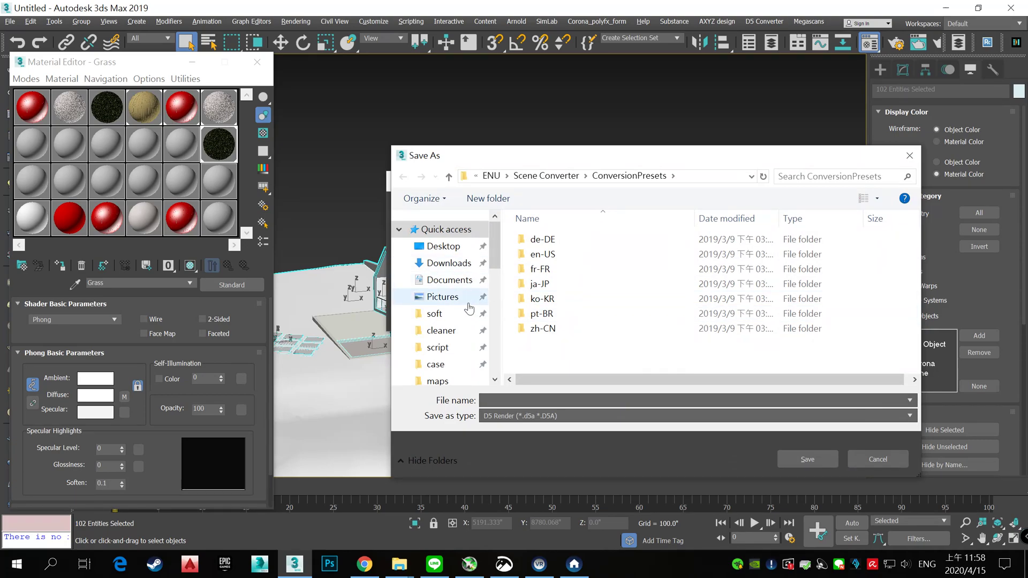
pyautogui.scroll(-1, 451, 317)
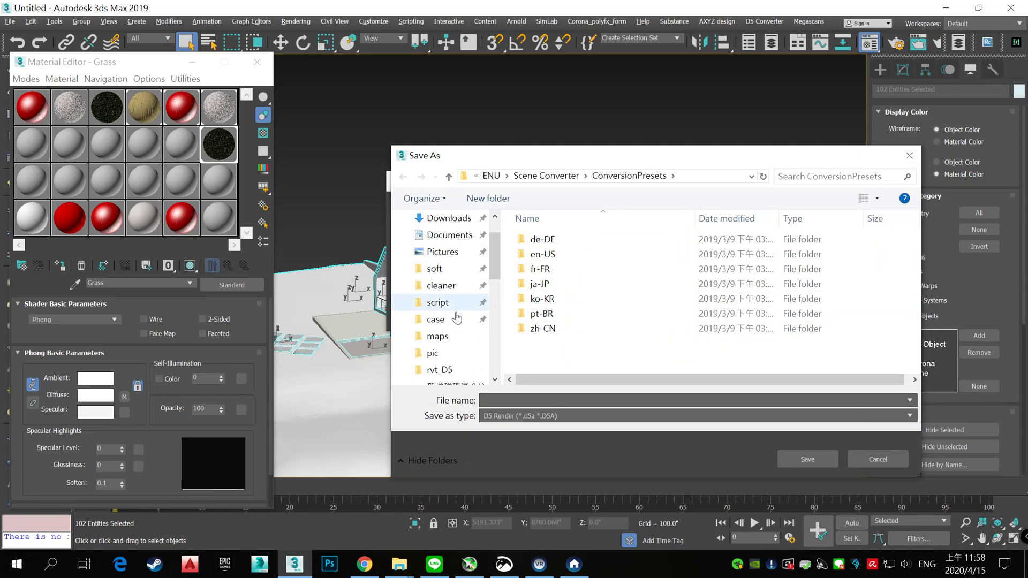
pyautogui.click(448, 370)
pyautogui.click(580, 243)
pyautogui.click(792, 457)
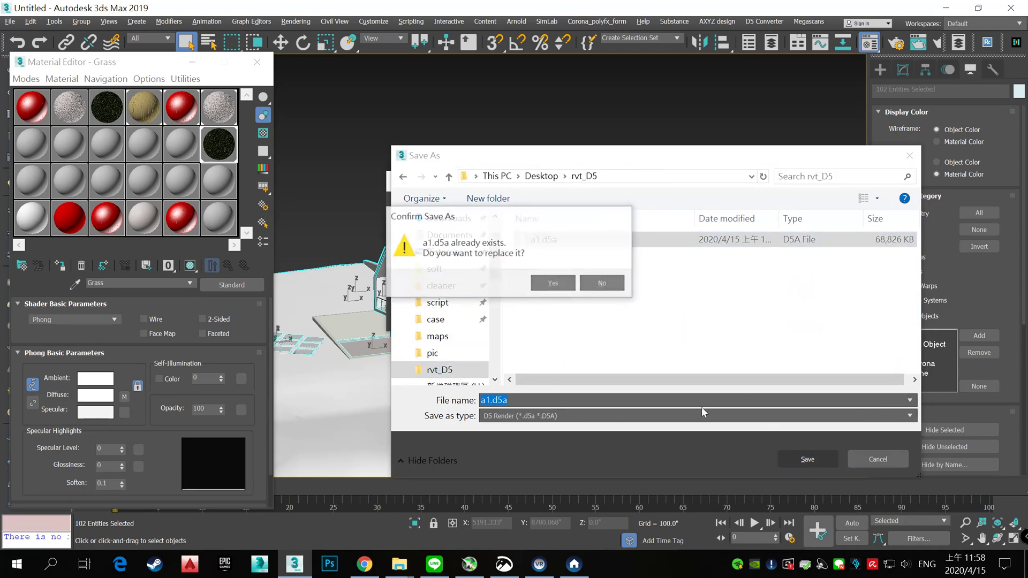
pyautogui.click(552, 283)
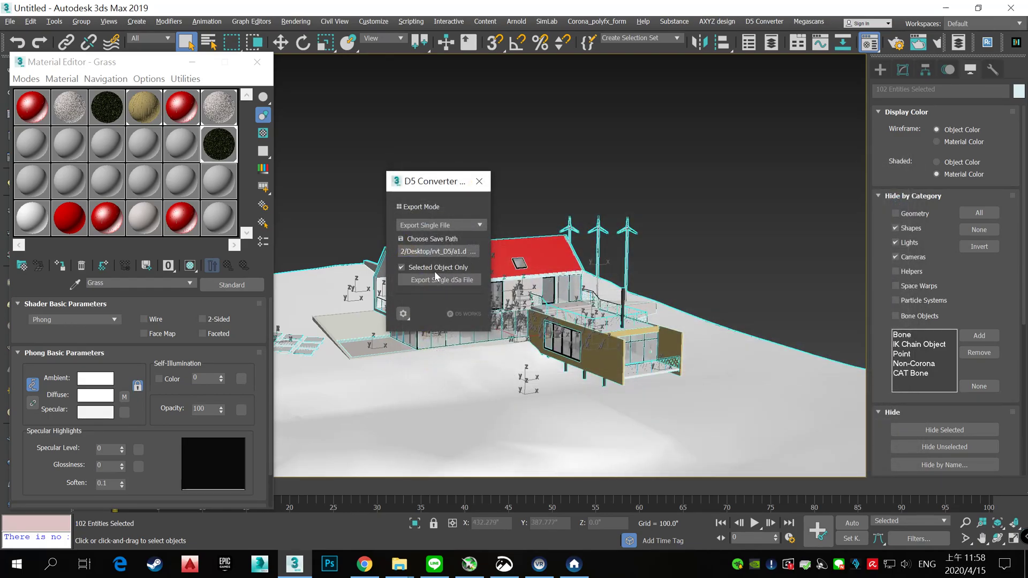
pyautogui.click(465, 281)
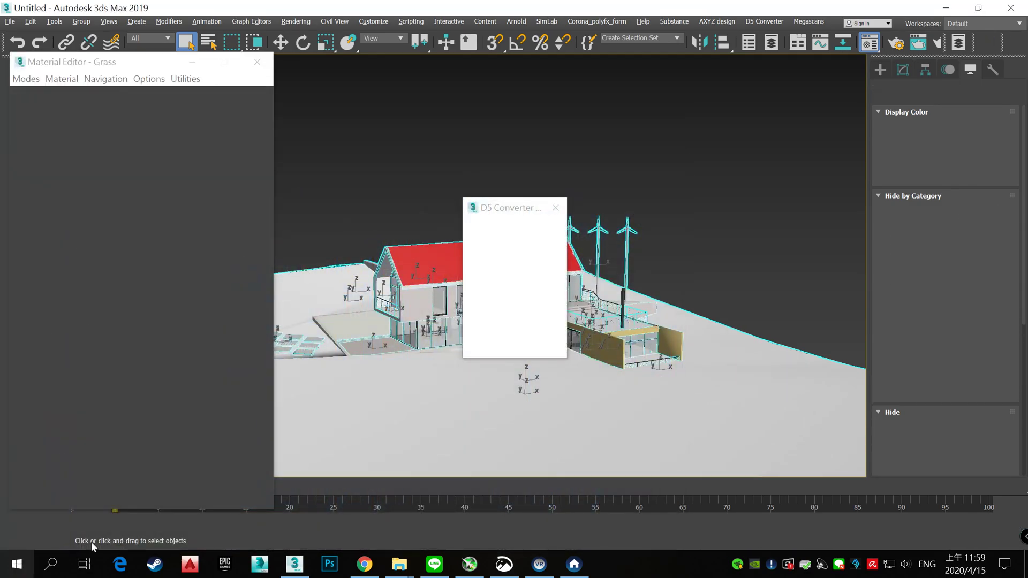
# - Launch D5 Render and create a new project from a1.d5a
pyautogui.press('super')
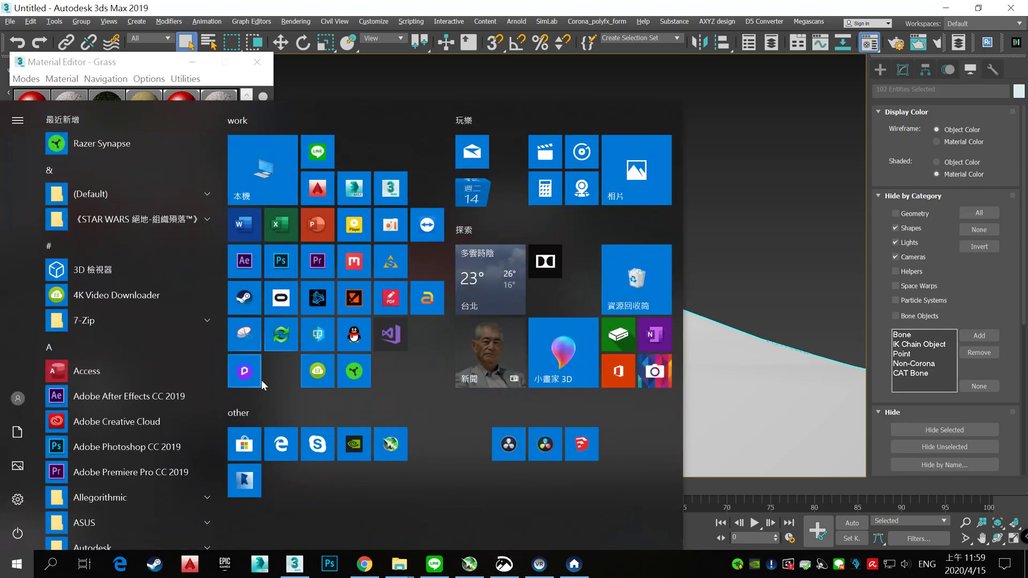
pyautogui.press('super')
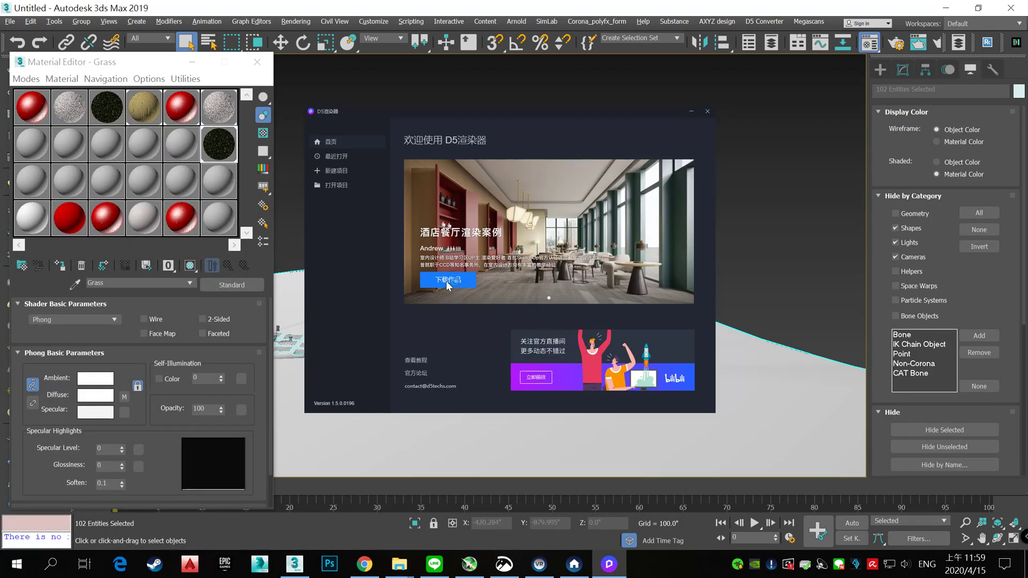
pyautogui.click(355, 176)
pyautogui.click(440, 204)
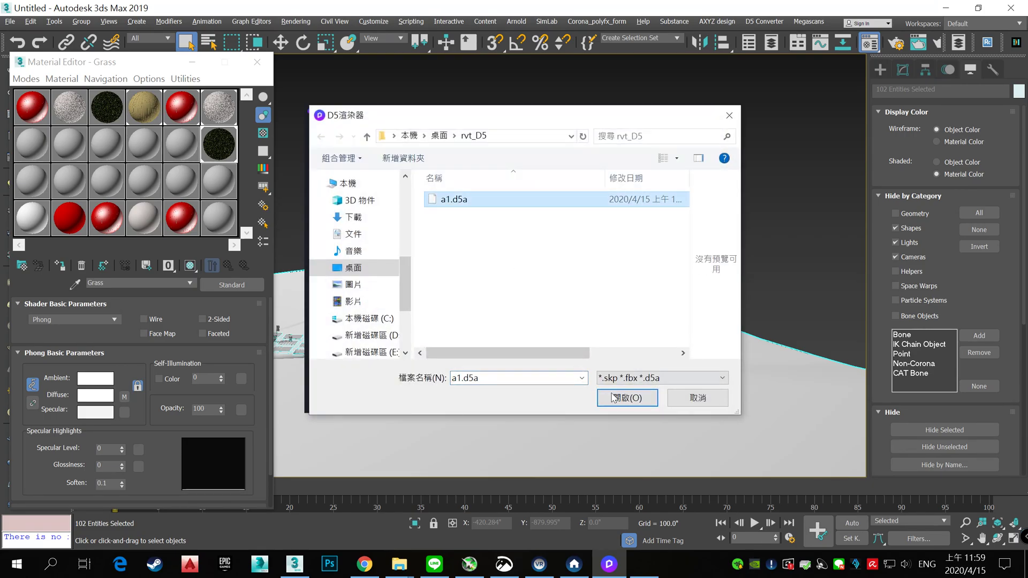
pyautogui.click(612, 400)
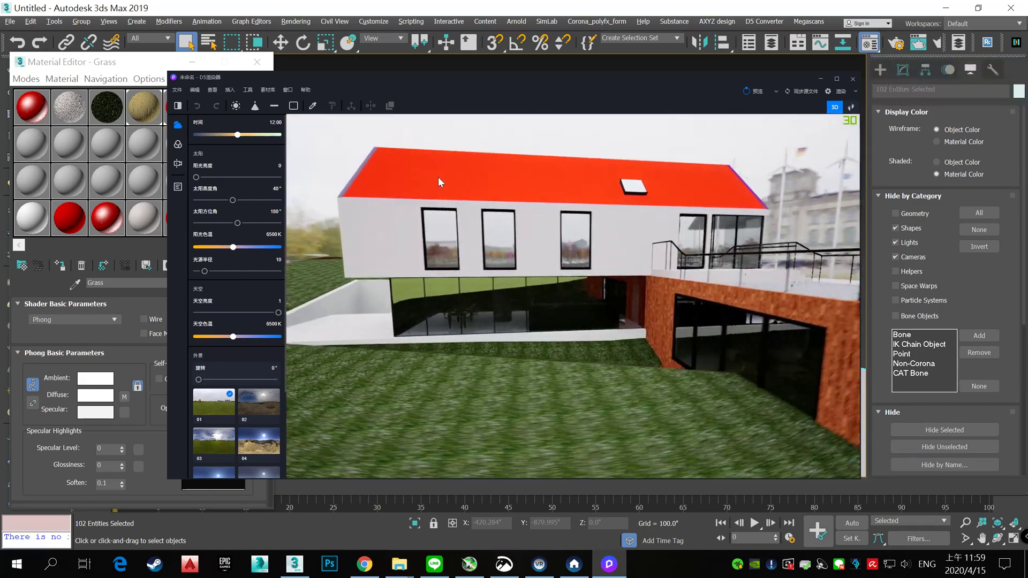
# - Set the Grass UV horizontal stretch to 0.52 and open its normal map options
pyautogui.click(669, 407)
pyautogui.click(828, 298)
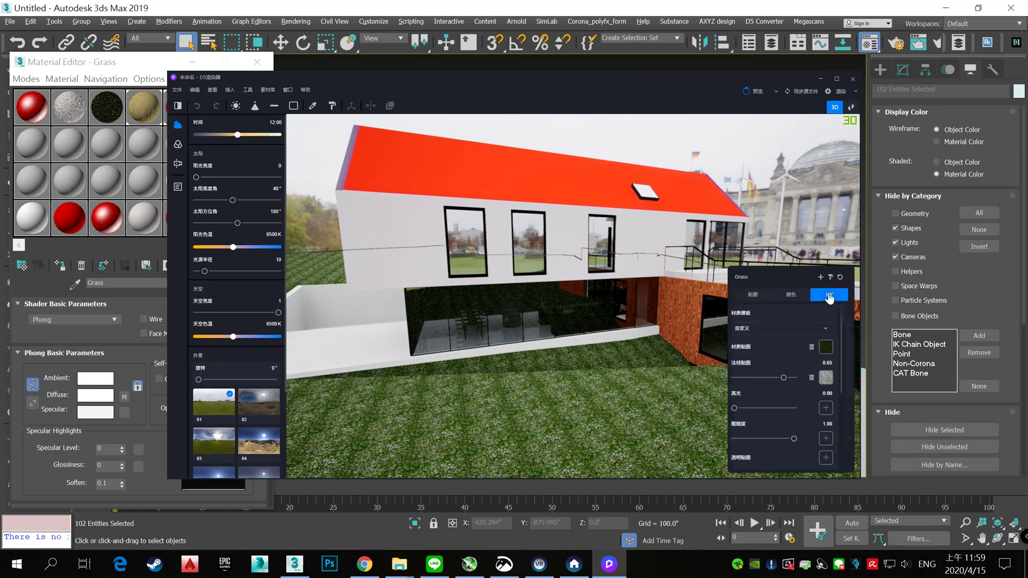
pyautogui.moveTo(791, 327)
pyautogui.mouseDown()
pyautogui.moveTo(766, 327)
pyautogui.moveTo(771, 352)
pyautogui.mouseUp()
pyautogui.scroll(5, 639, 427)
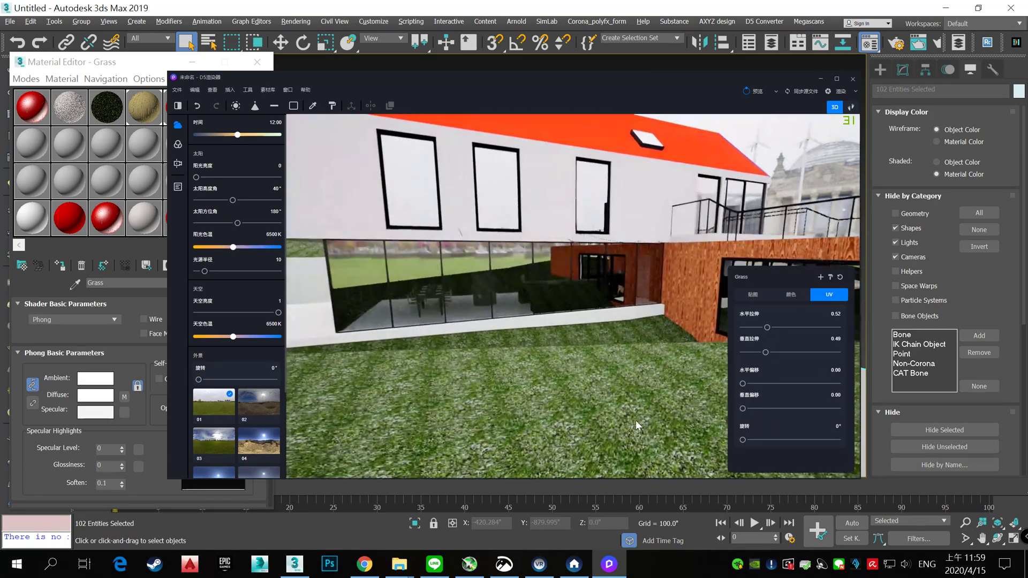
pyautogui.click(752, 294)
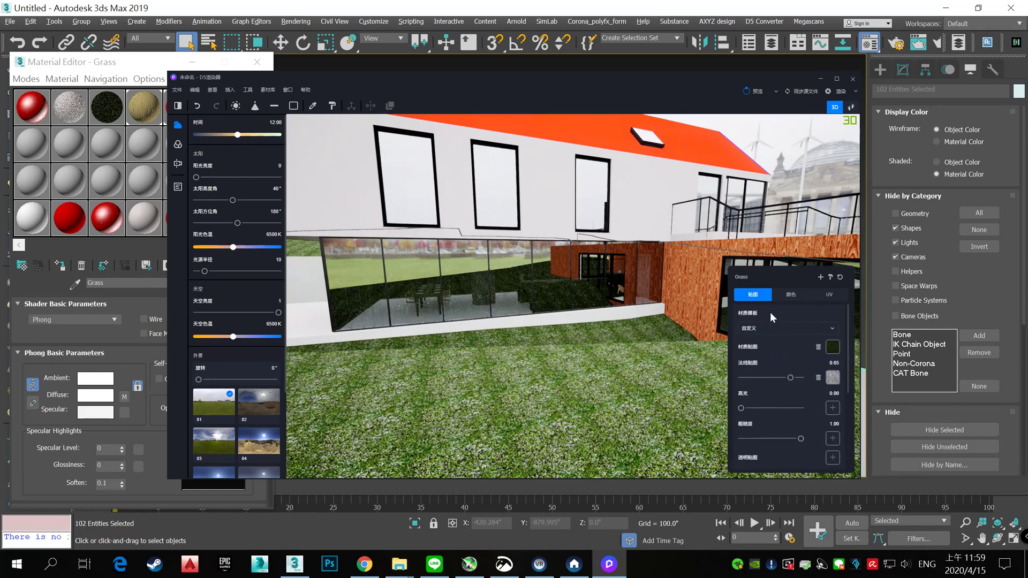
pyautogui.click(836, 383)
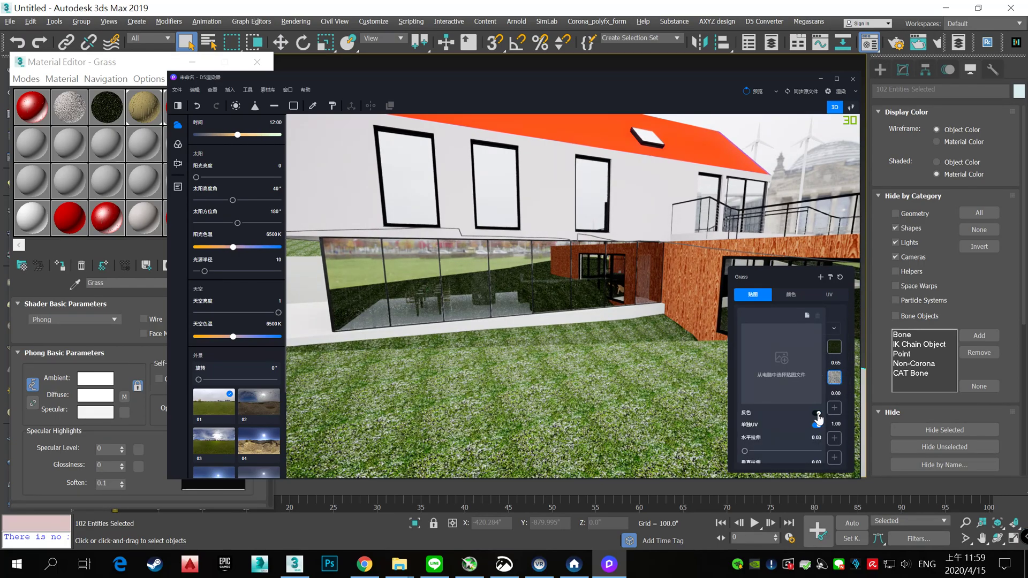
# - Fine-tune the grass horizontal stretch and lower its brightness to darken it
pyautogui.scroll(-1, 792, 442)
pyautogui.scroll(-1, 770, 431)
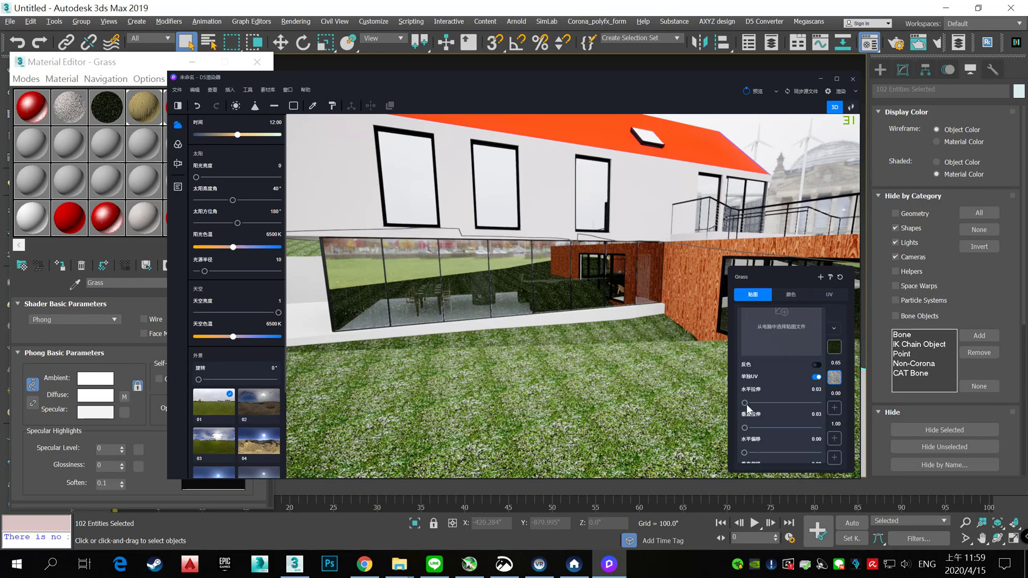
pyautogui.moveTo(745, 402); pyautogui.dragTo(751, 402)
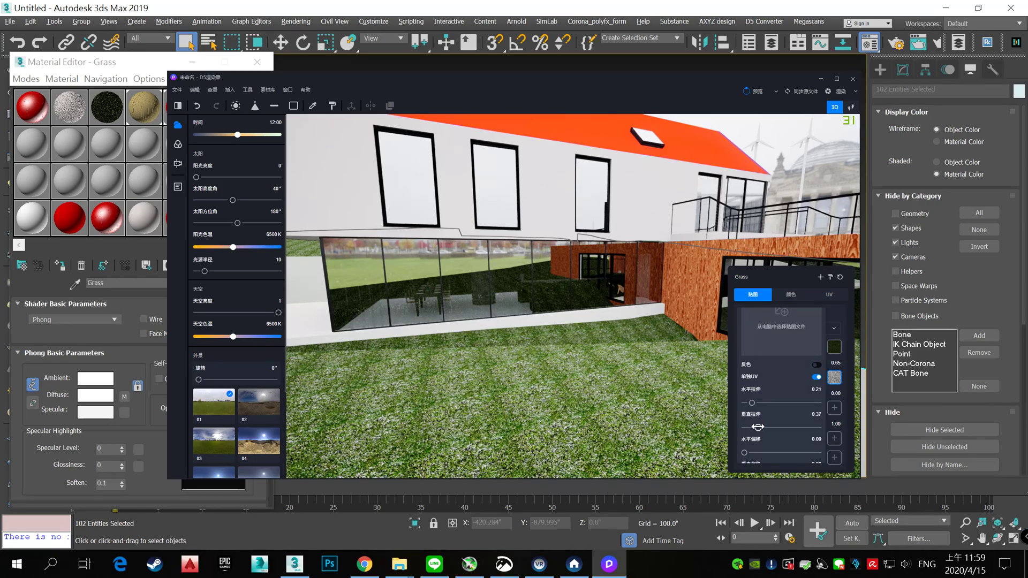
pyautogui.scroll(1, 756, 436)
pyautogui.scroll(1, 756, 445)
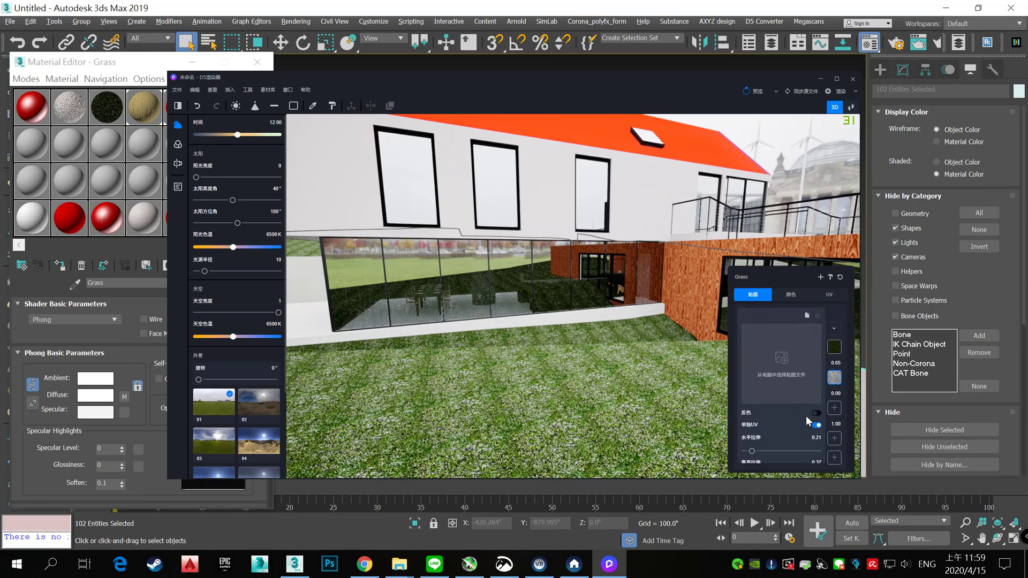
pyautogui.click(829, 294)
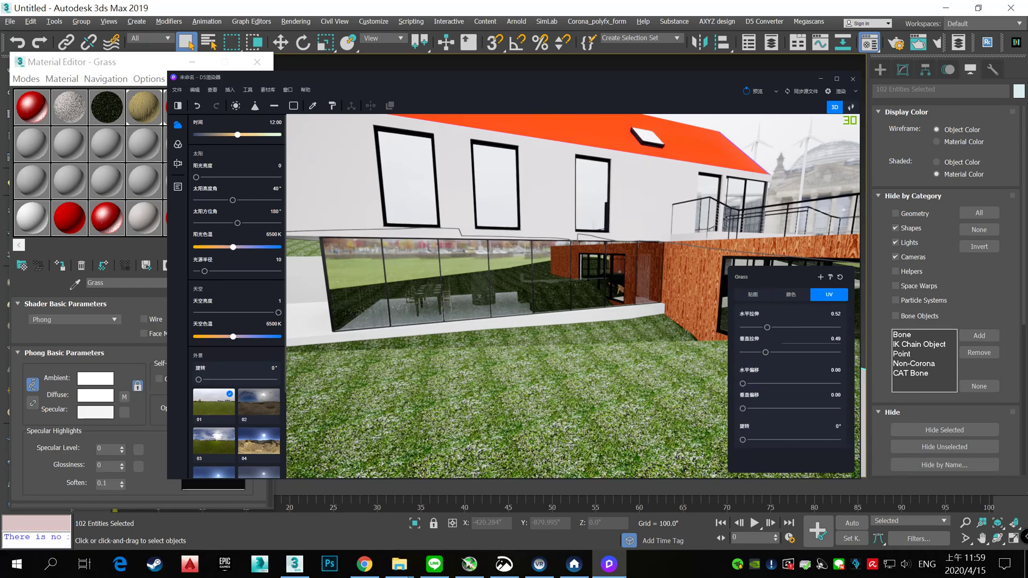
pyautogui.moveTo(763, 326); pyautogui.dragTo(755, 327)
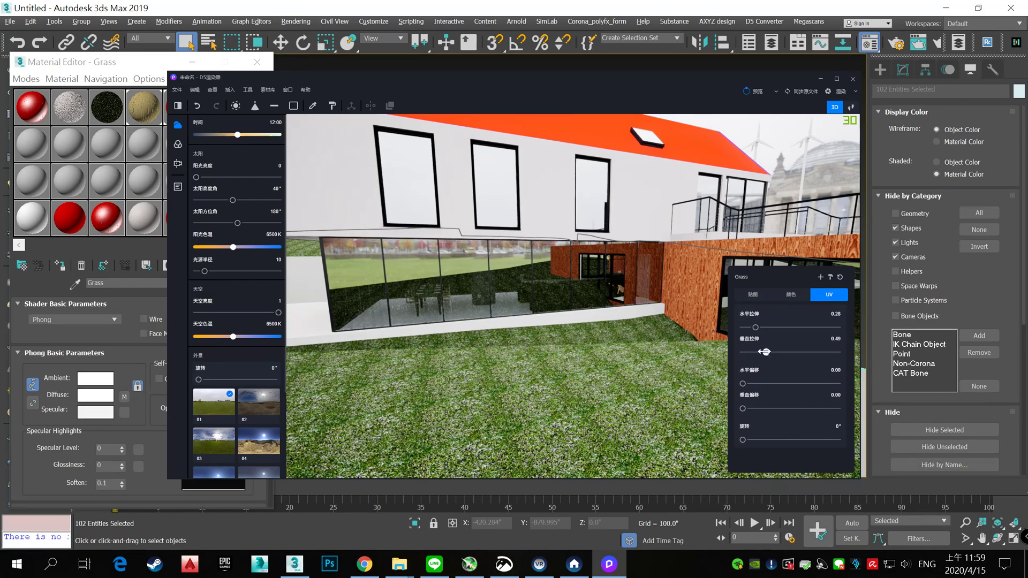
pyautogui.click(790, 294)
pyautogui.click(808, 382)
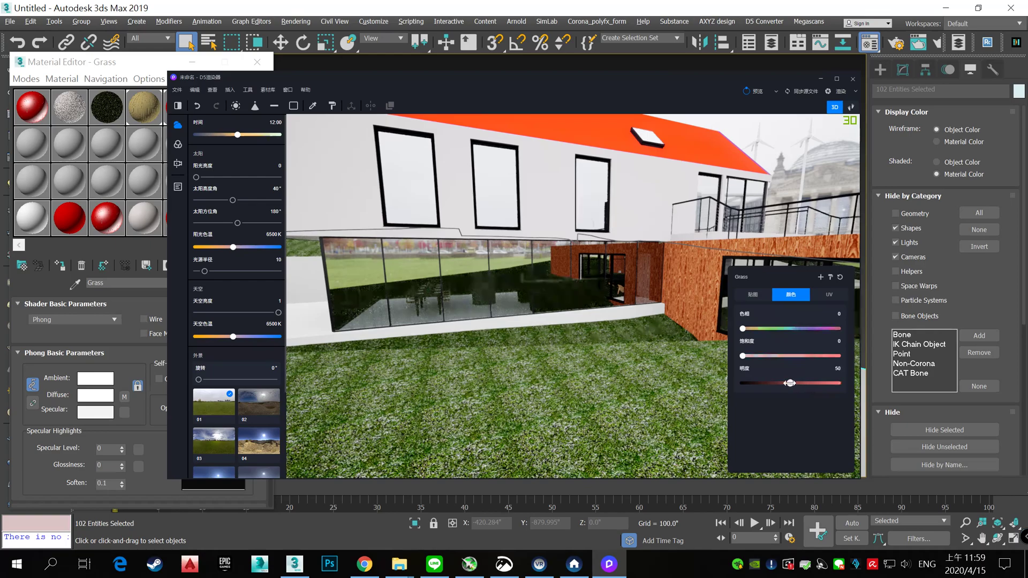
pyautogui.click(718, 242)
# - Darken the roof material from orange to red and adjust its map settings
pyautogui.click(630, 158)
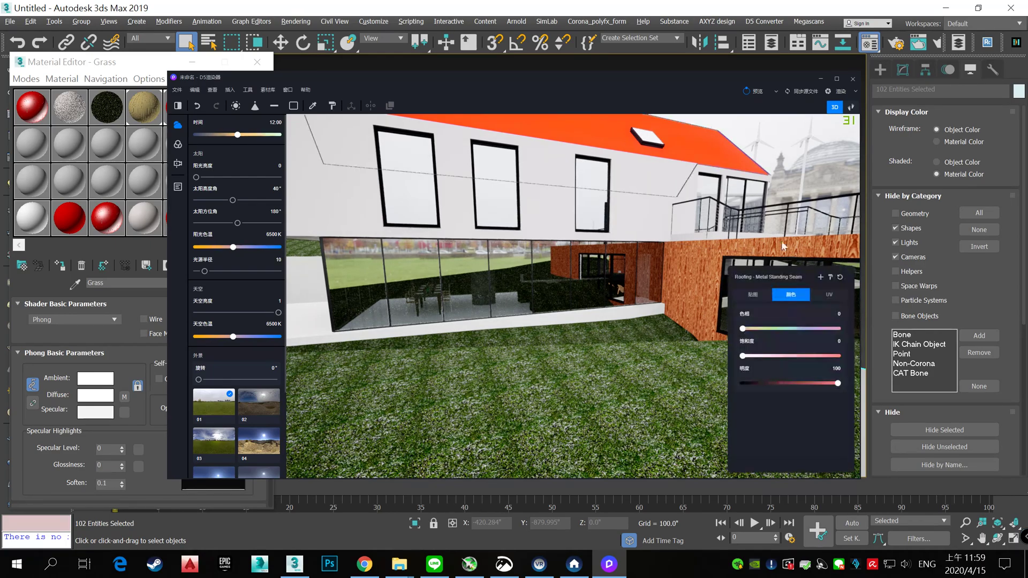
pyautogui.moveTo(837, 383); pyautogui.dragTo(777, 384)
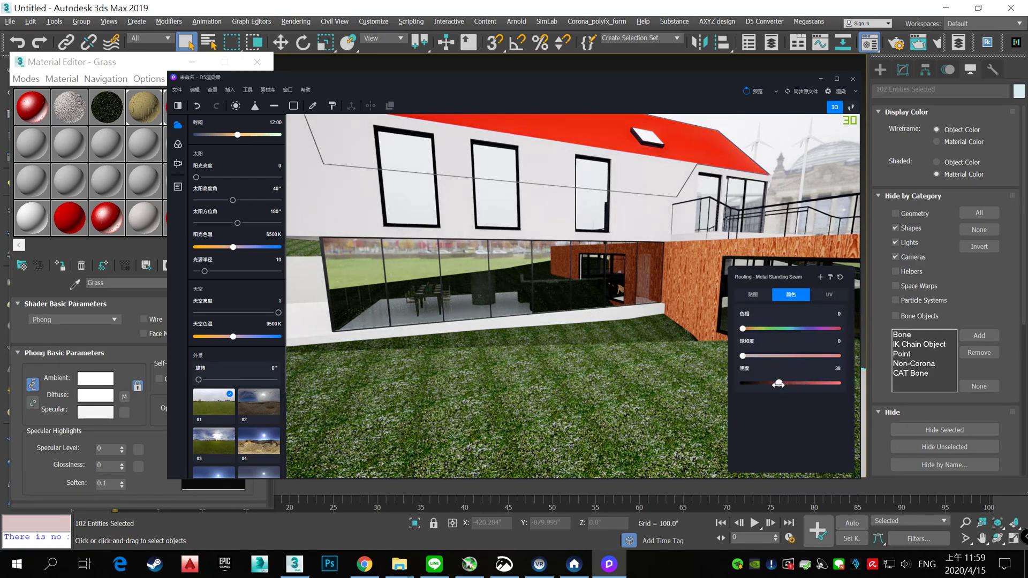
pyautogui.click(755, 296)
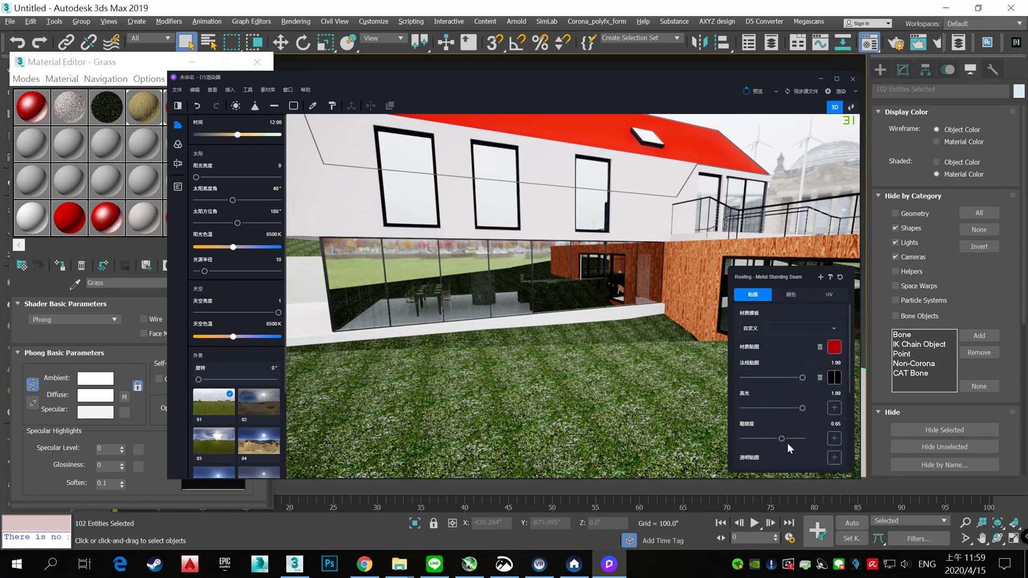
pyautogui.scroll(-1, 789, 447)
pyautogui.moveTo(742, 440)
pyautogui.mouseDown()
pyautogui.moveTo(802, 440)
pyautogui.moveTo(764, 435)
pyautogui.mouseUp()
pyautogui.click(654, 228)
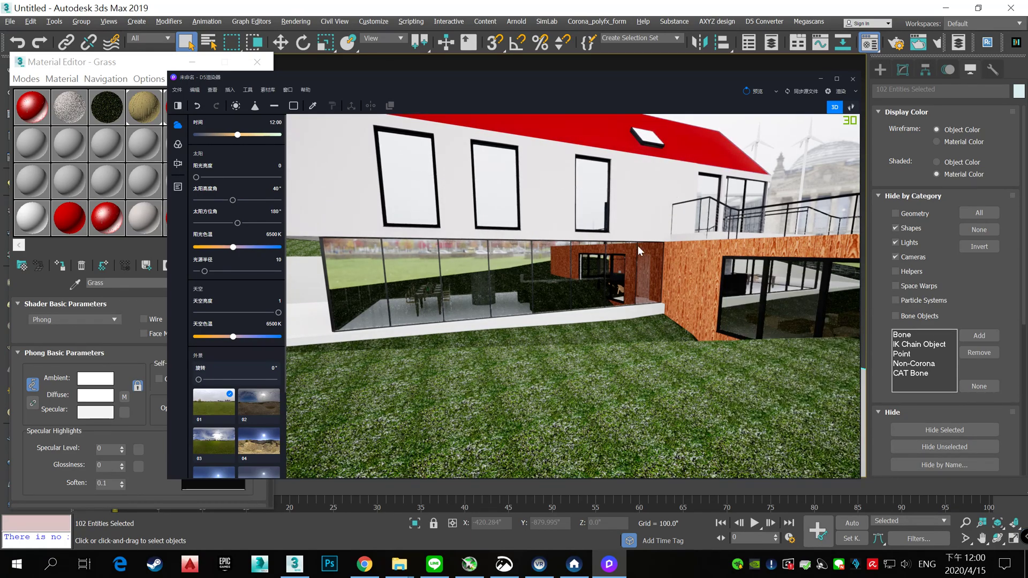
# - Raise metalness of the concrete screed to 0.76 and the concrete panels slab to 0.99
pyautogui.moveTo(637, 245); pyautogui.dragTo(461, 198, button='right')
pyautogui.click(461, 197)
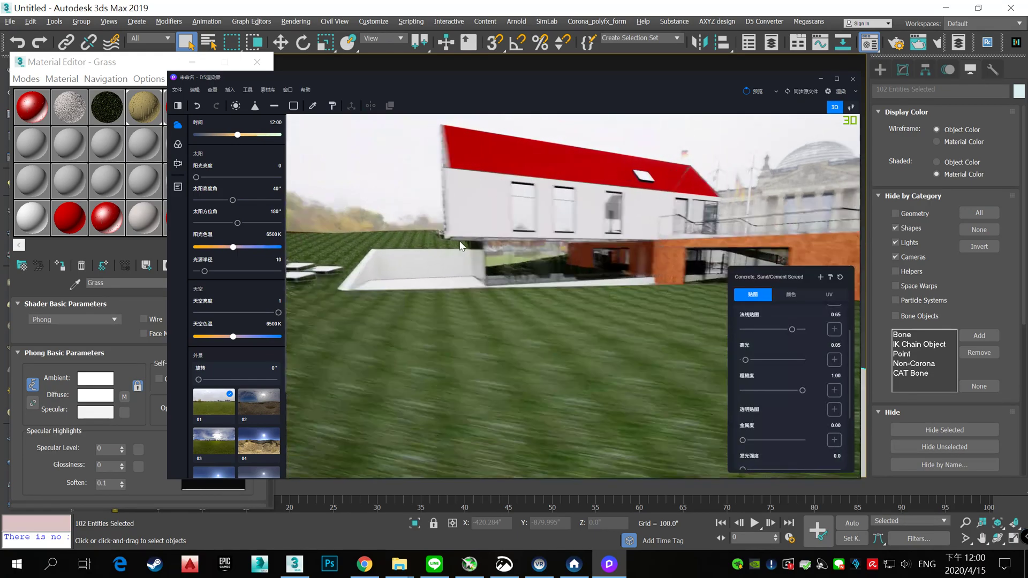
pyautogui.moveTo(746, 439); pyautogui.dragTo(787, 440)
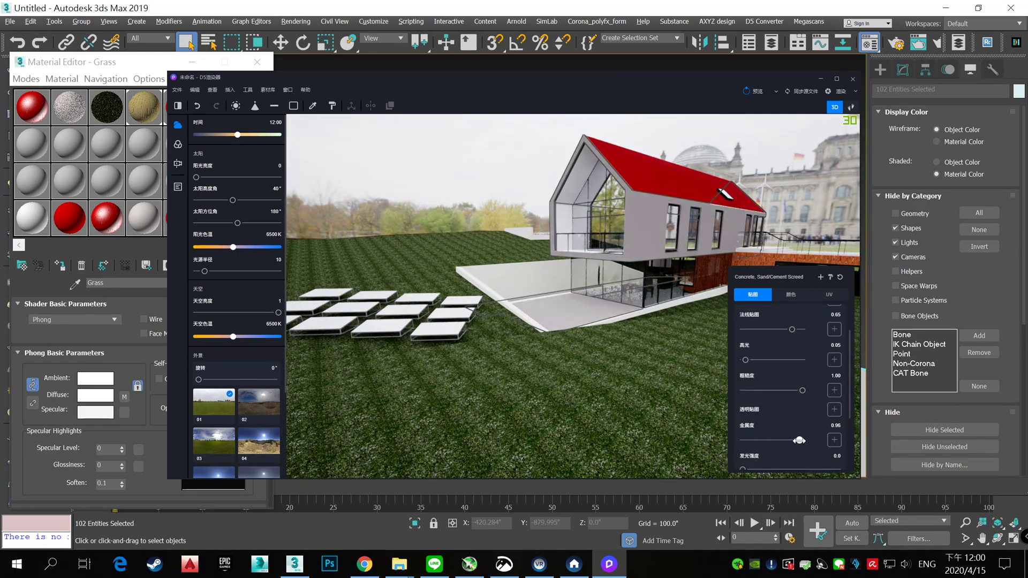
pyautogui.press('Escape')
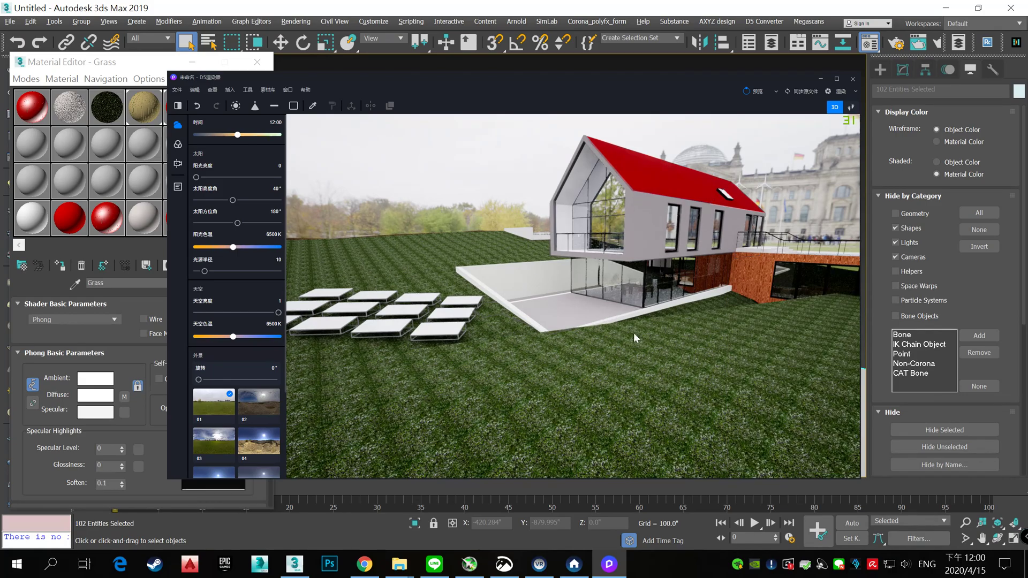
pyautogui.click(546, 276)
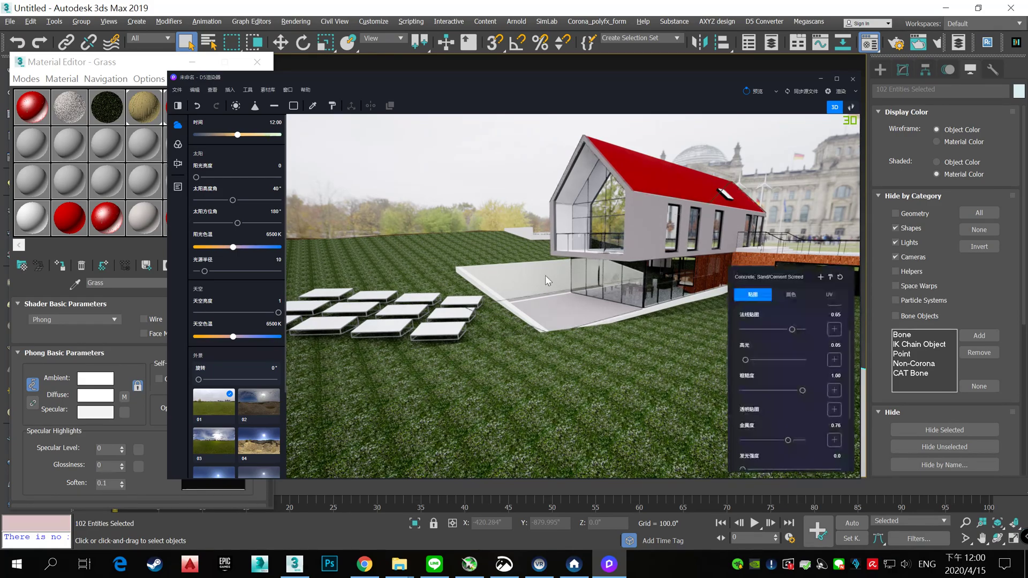
pyautogui.click(453, 296)
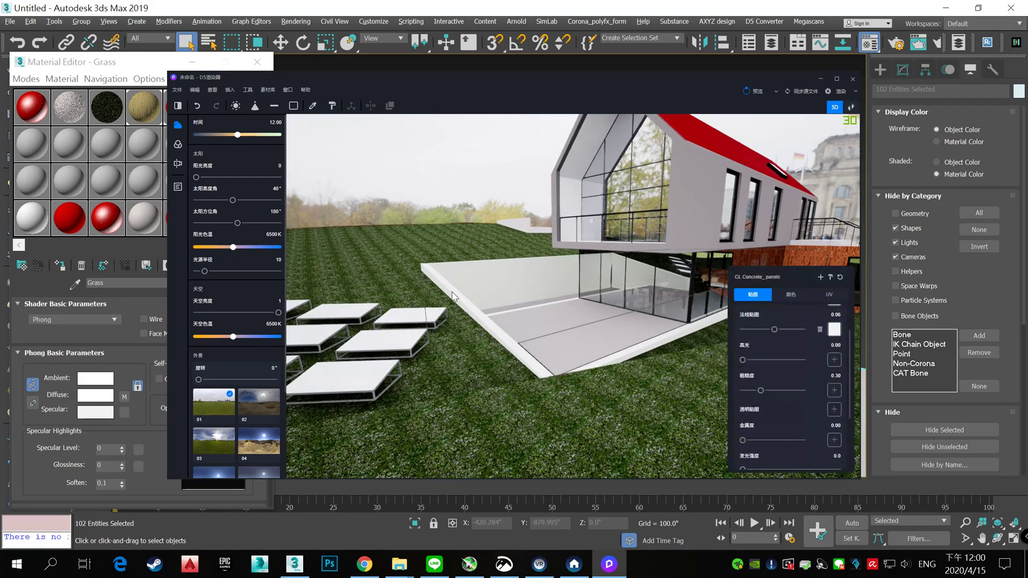
pyautogui.moveTo(749, 438); pyautogui.dragTo(801, 440)
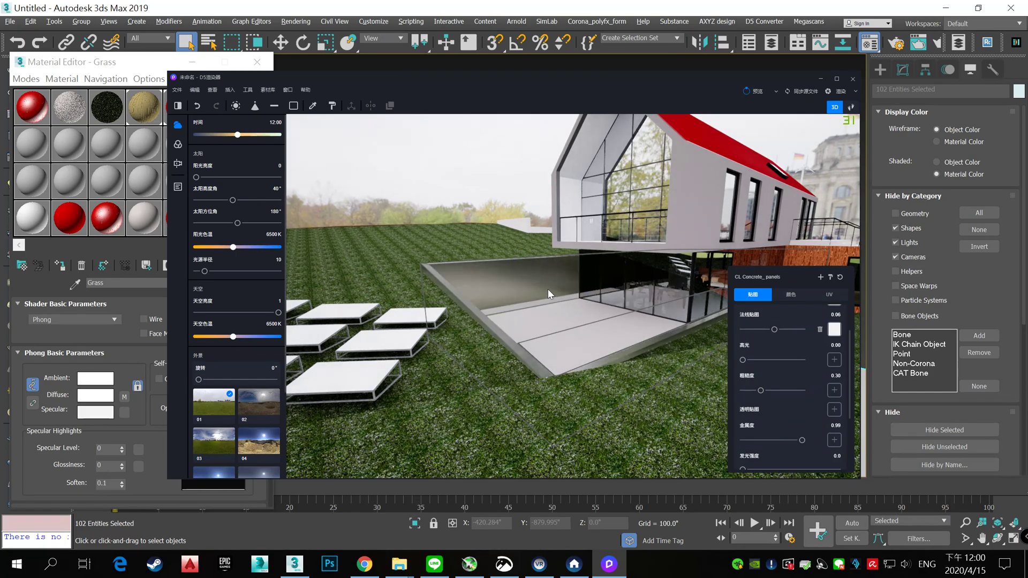
pyautogui.moveTo(433, 284); pyautogui.dragTo(614, 255, button='right')
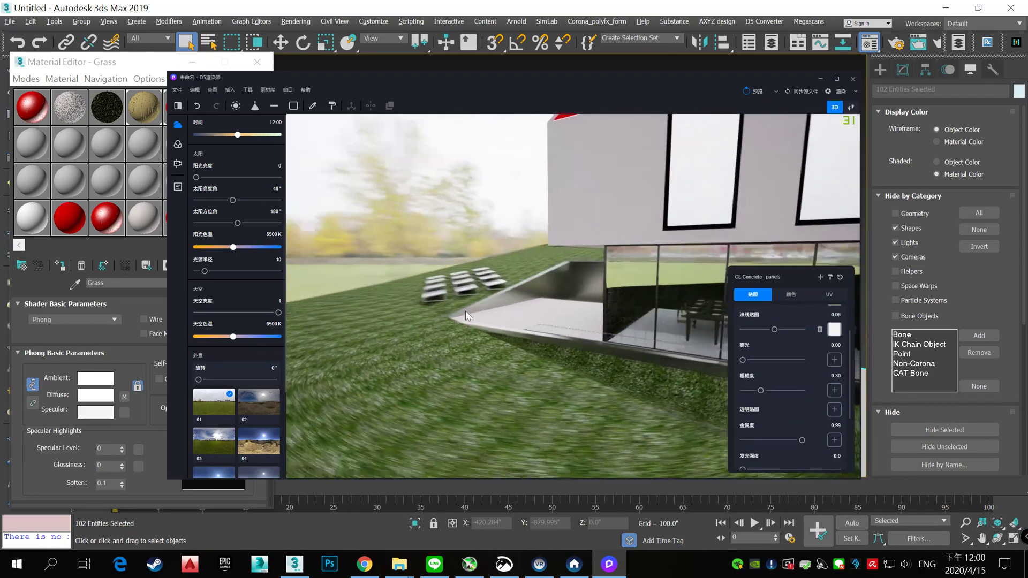
pyautogui.hotkey('alt', 'Tab')
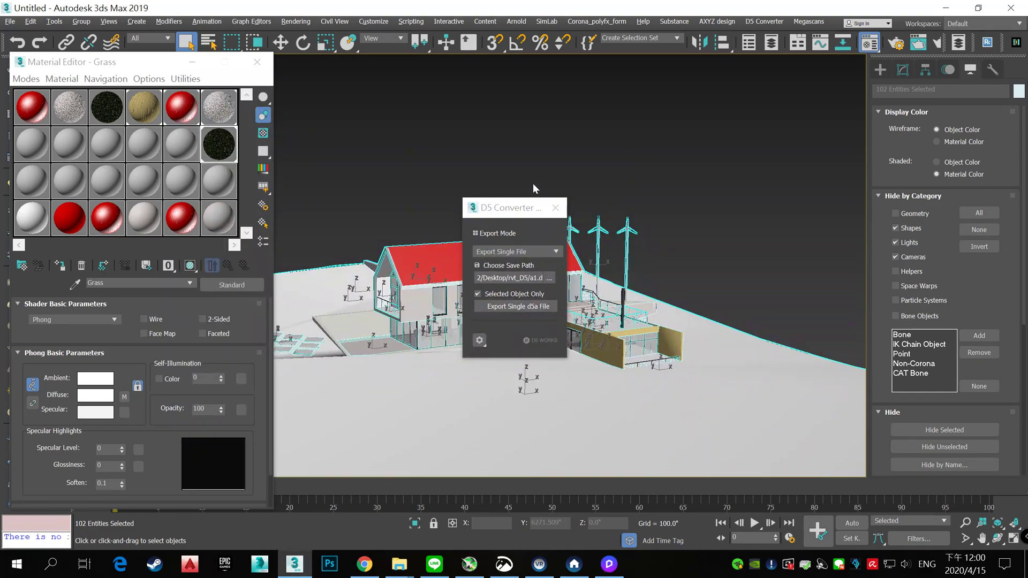
# - Export the scene as an FBX into Desktop\rvt_D5 with default settings, dismissing the warnings
pyautogui.click(563, 204)
pyautogui.click(10, 22)
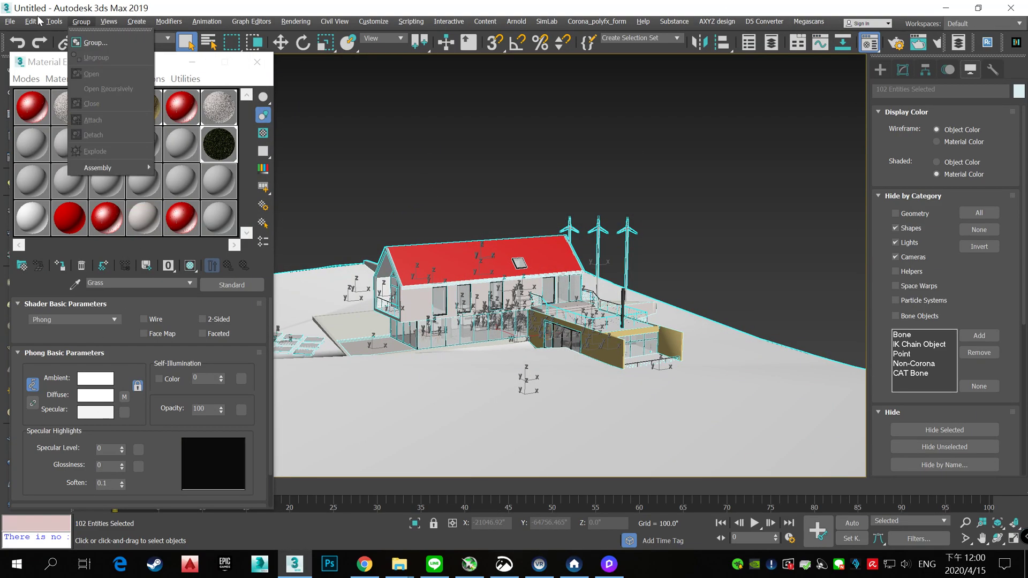
pyautogui.moveTo(26, 209)
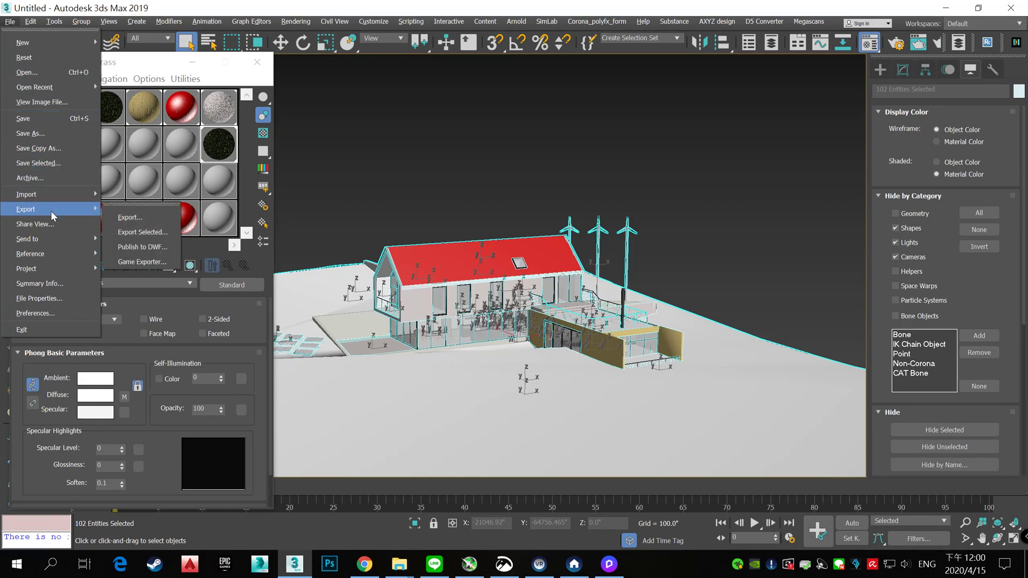
pyautogui.click(141, 230)
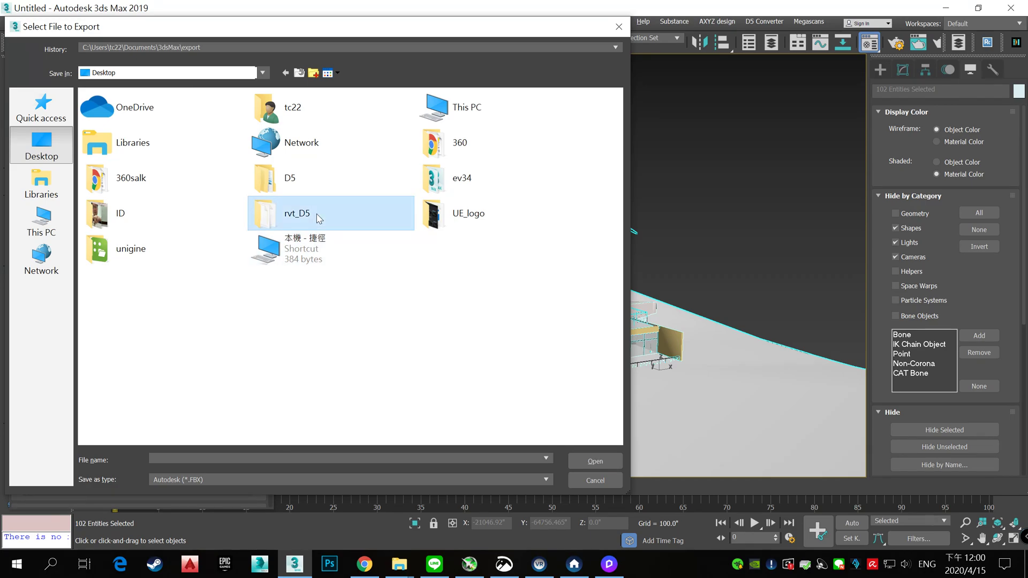
pyautogui.doubleClick(317, 213)
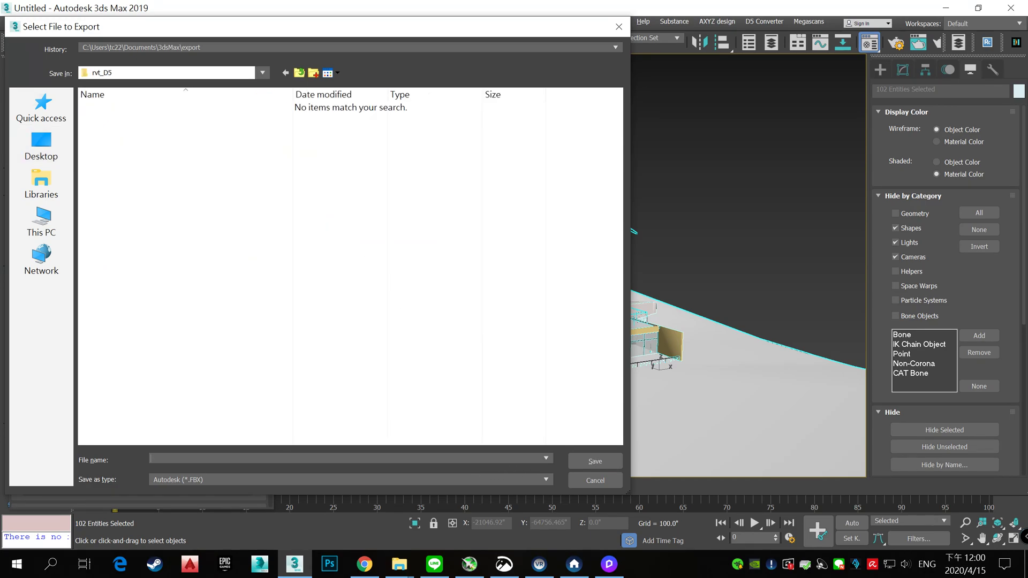
pyautogui.write('fbx')
pyautogui.click(609, 455)
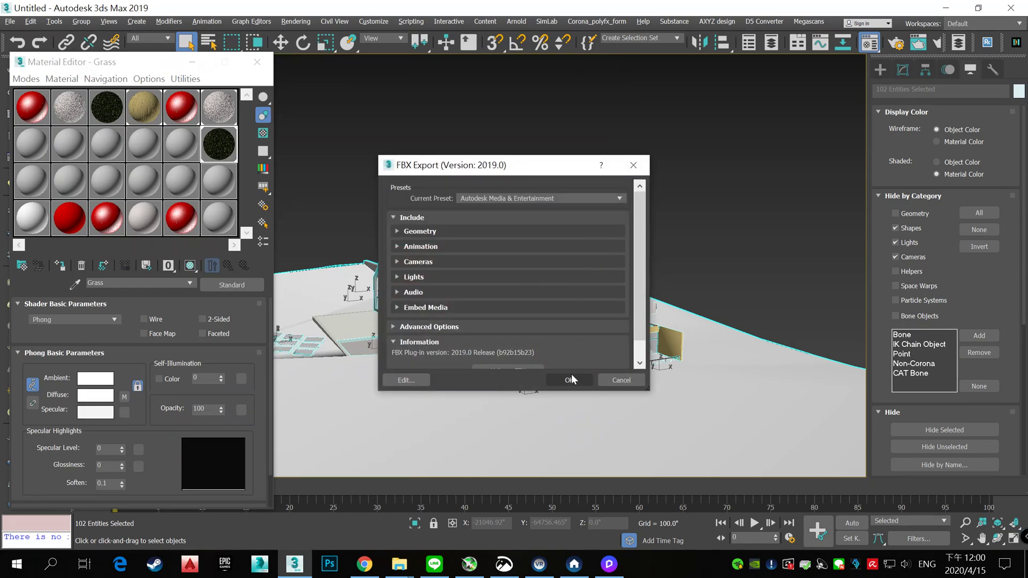
pyautogui.click(570, 379)
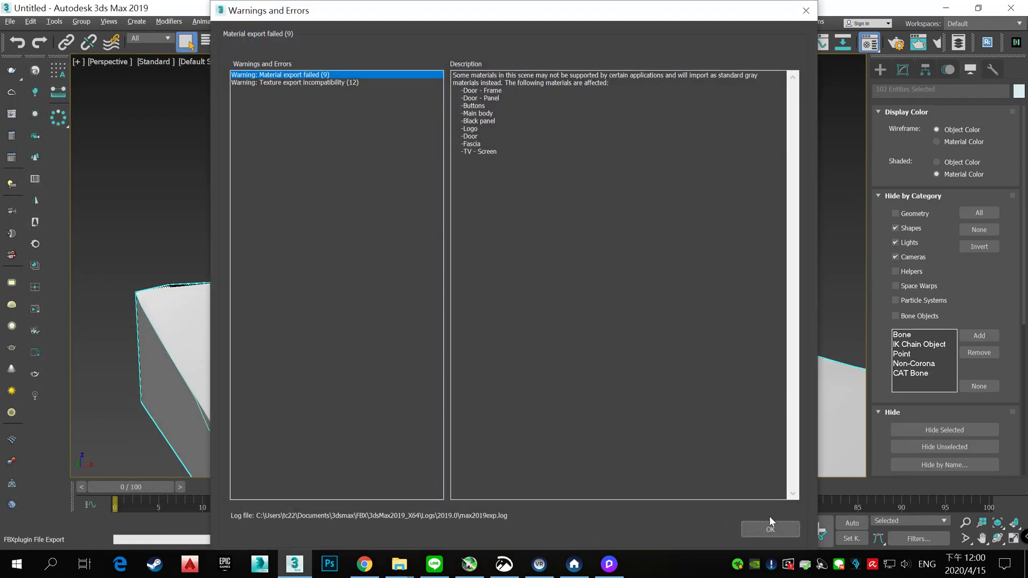
pyautogui.click(770, 528)
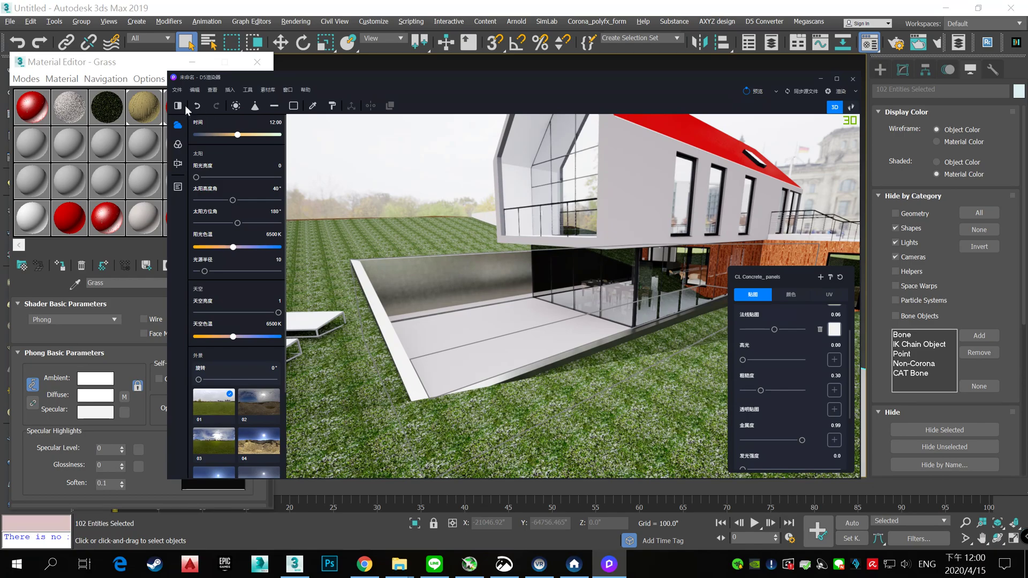
# - Close the current D5 project without saving and open the exported fbx file
pyautogui.click(178, 90)
pyautogui.moveTo(187, 143)
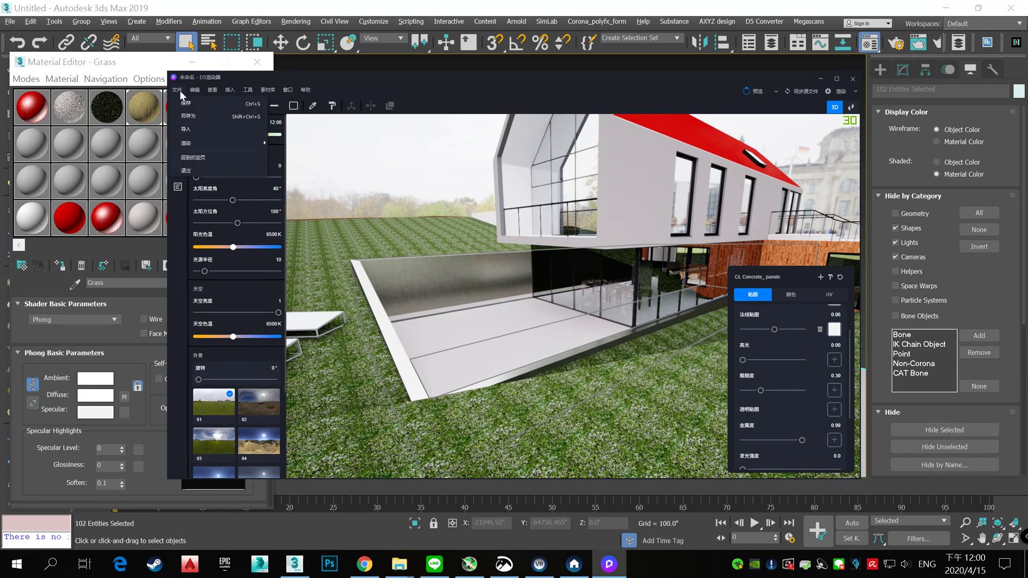
pyautogui.click(194, 159)
pyautogui.click(566, 316)
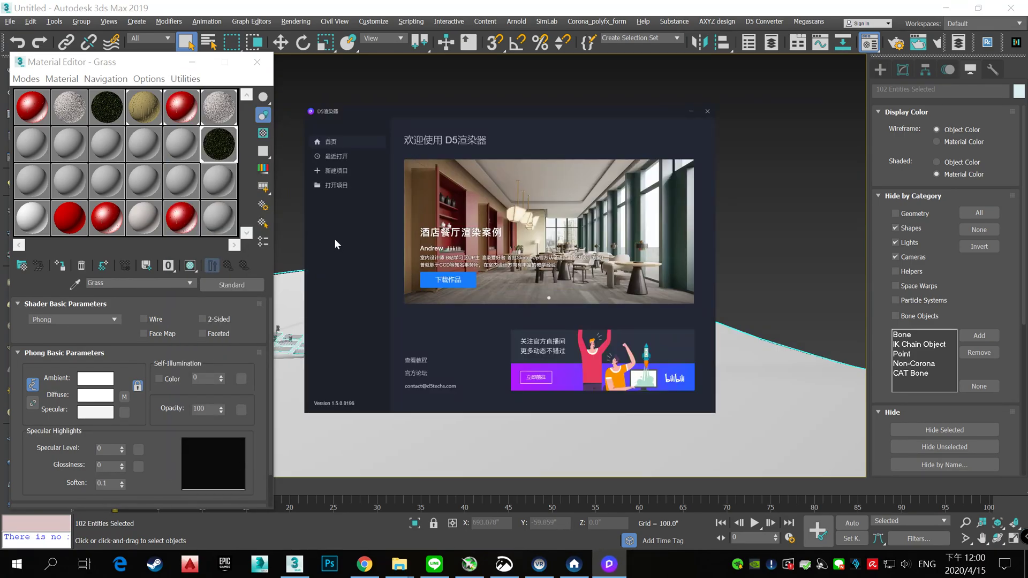
pyautogui.click(465, 216)
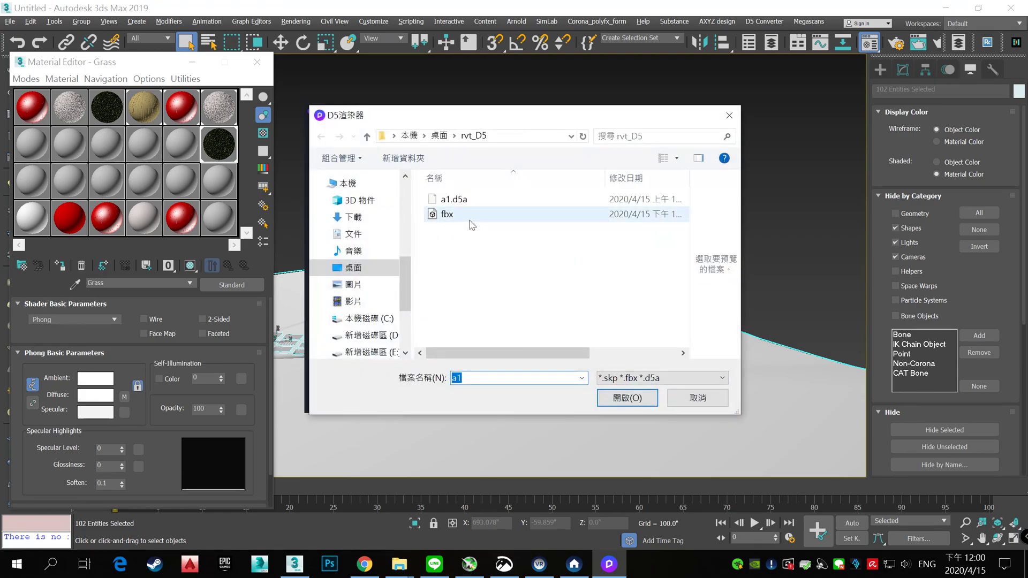
pyautogui.press('Return')
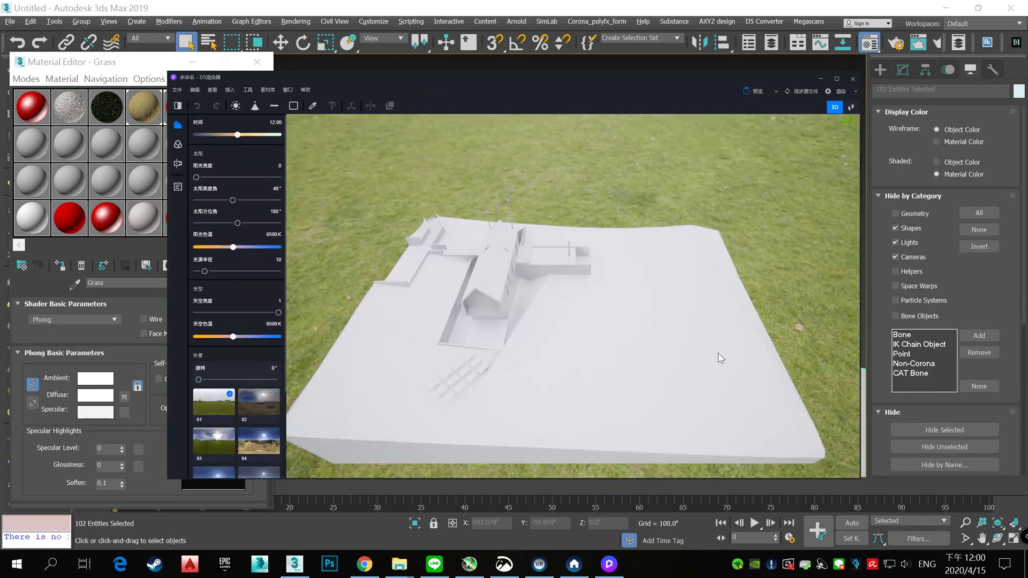
# - Move the view toward the house and select the roof's DefaultSuMaterial
pyautogui.scroll(5, 490, 308)
pyautogui.moveTo(490, 309); pyautogui.dragTo(337, 223, button='right')
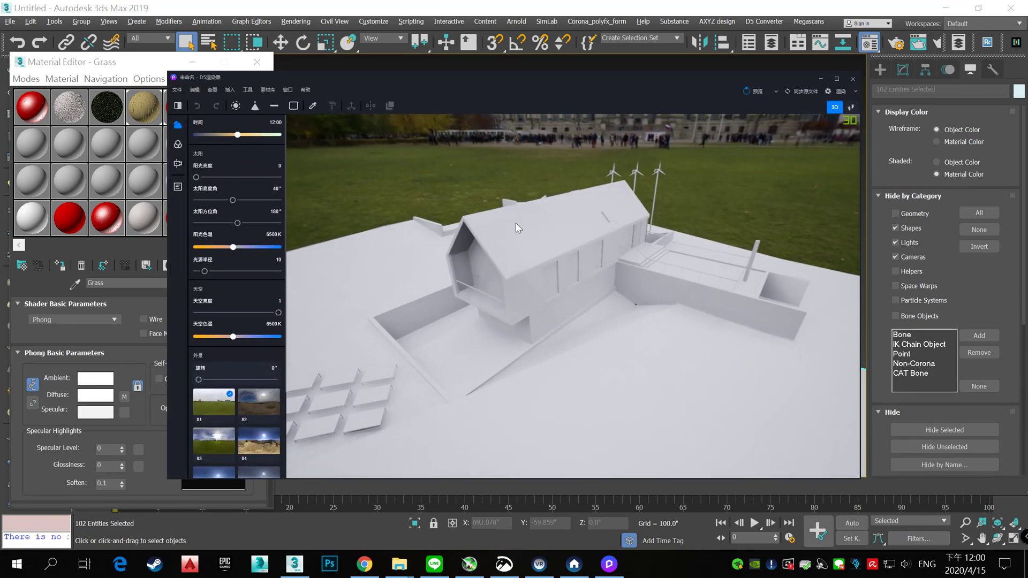
pyautogui.click(515, 222)
pyautogui.scroll(2, 514, 331)
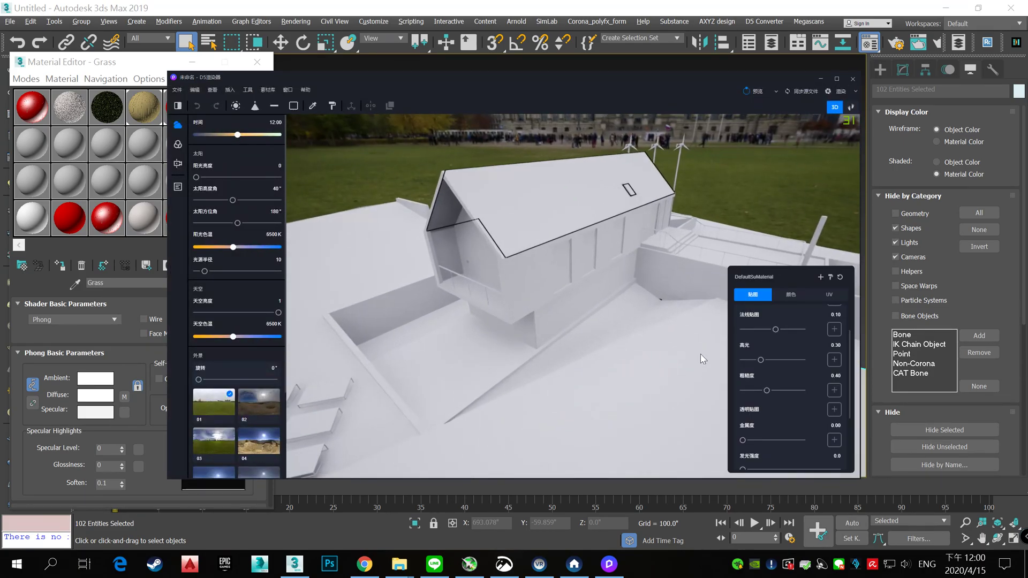
# - Darken the roof material to grey and bring the camera close to the house
pyautogui.click(790, 294)
pyautogui.moveTo(787, 389); pyautogui.dragTo(766, 390)
pyautogui.click(623, 340)
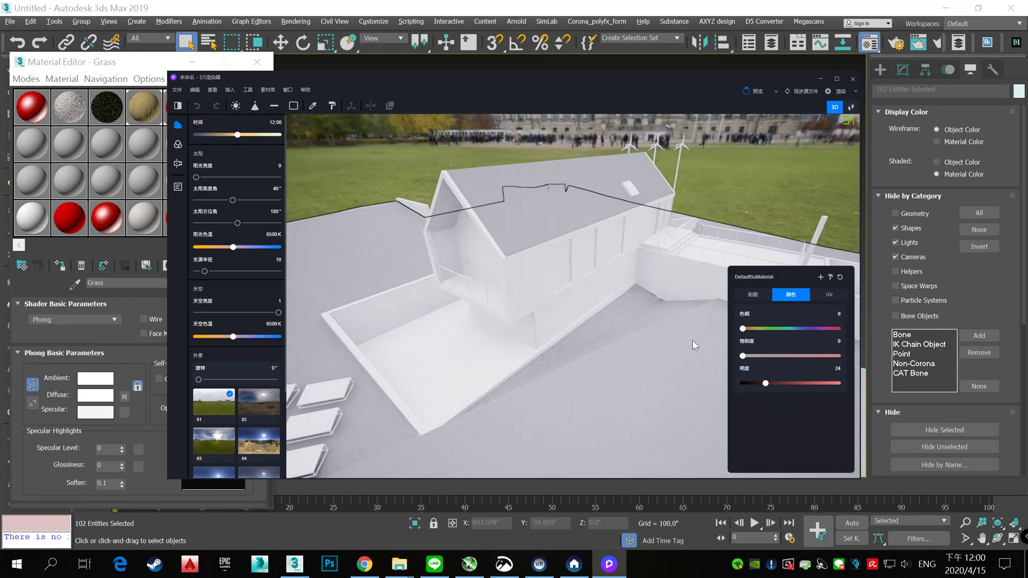
pyautogui.moveTo(584, 378)
pyautogui.mouseDown(button='right')
pyautogui.moveTo(470, 303)
pyautogui.moveTo(488, 354)
pyautogui.moveTo(719, 352)
pyautogui.moveTo(377, 329)
pyautogui.moveTo(768, 352)
pyautogui.moveTo(730, 265)
pyautogui.moveTo(754, 306)
pyautogui.moveTo(792, 310)
pyautogui.mouseUp(button='right')
# - Apply the transparent (透明) glass template to the windows and review its colour settings
pyautogui.click(757, 298)
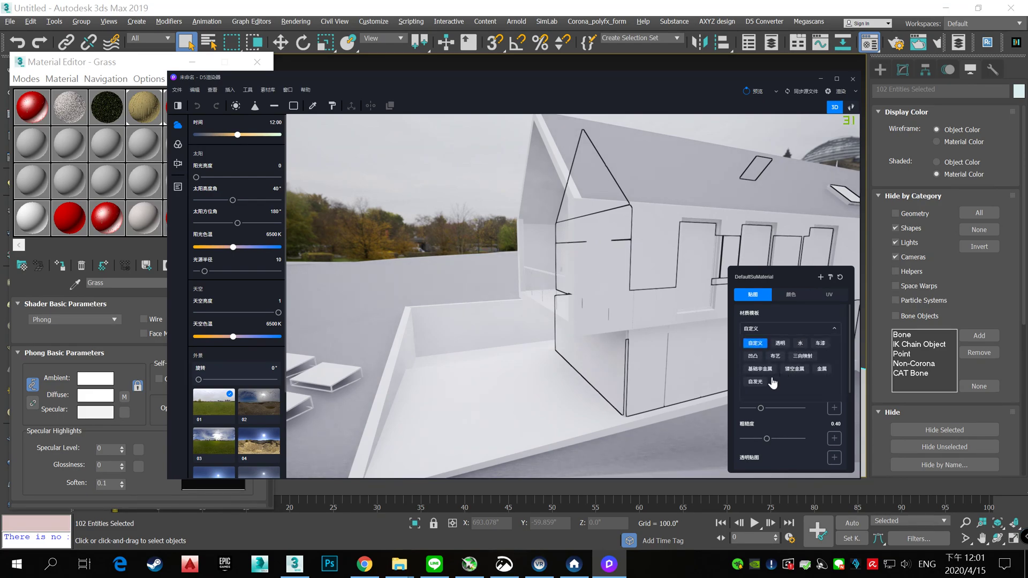
pyautogui.click(783, 350)
pyautogui.click(572, 261)
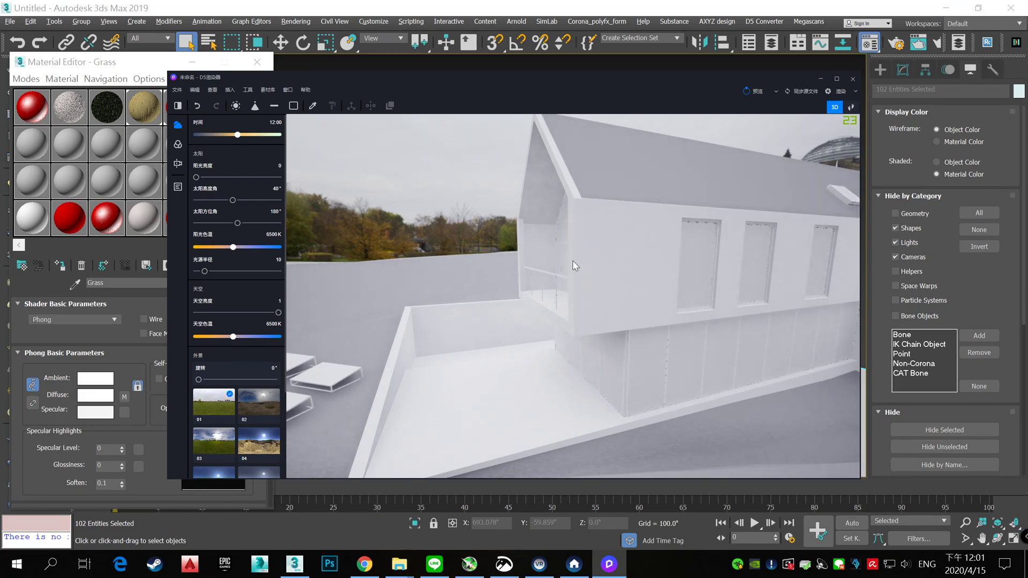
pyautogui.moveTo(572, 260); pyautogui.dragTo(611, 281, button='right')
pyautogui.scroll(5, 610, 281)
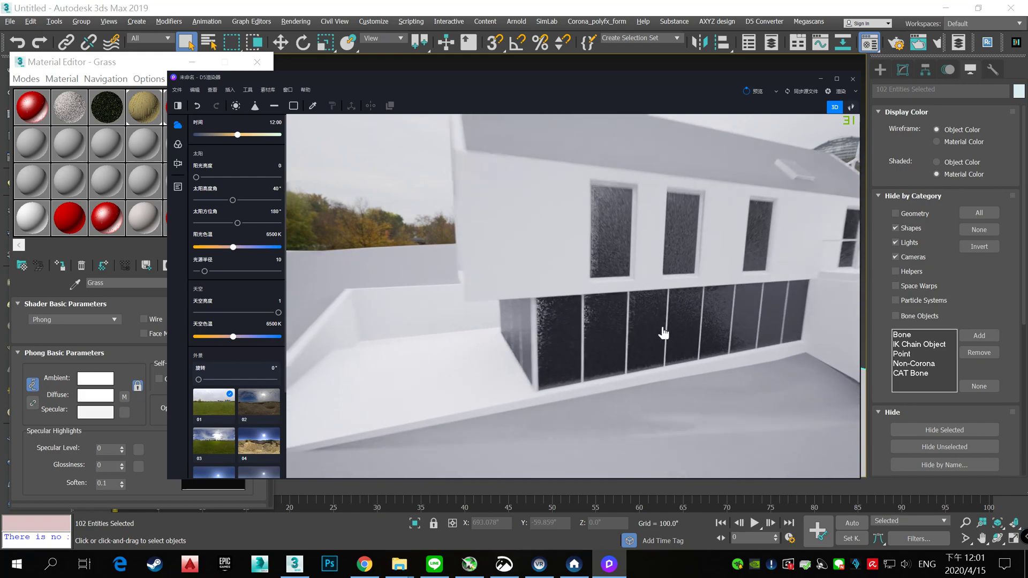
pyautogui.click(663, 335)
pyautogui.click(791, 295)
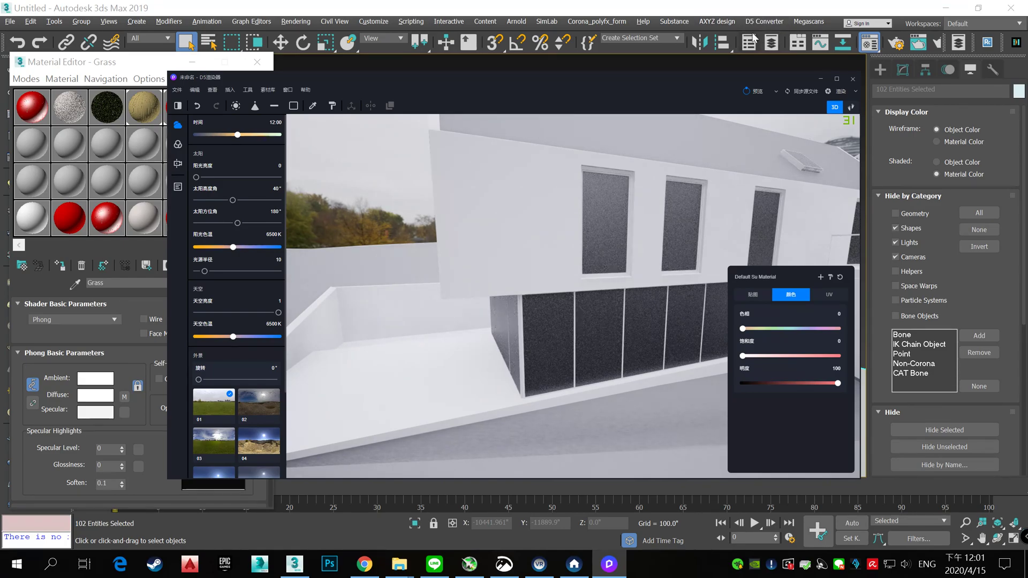
# - Switch between 3ds Max and D5, shift the D5 window left and reframe the house
pyautogui.click(735, 60)
pyautogui.click(608, 563)
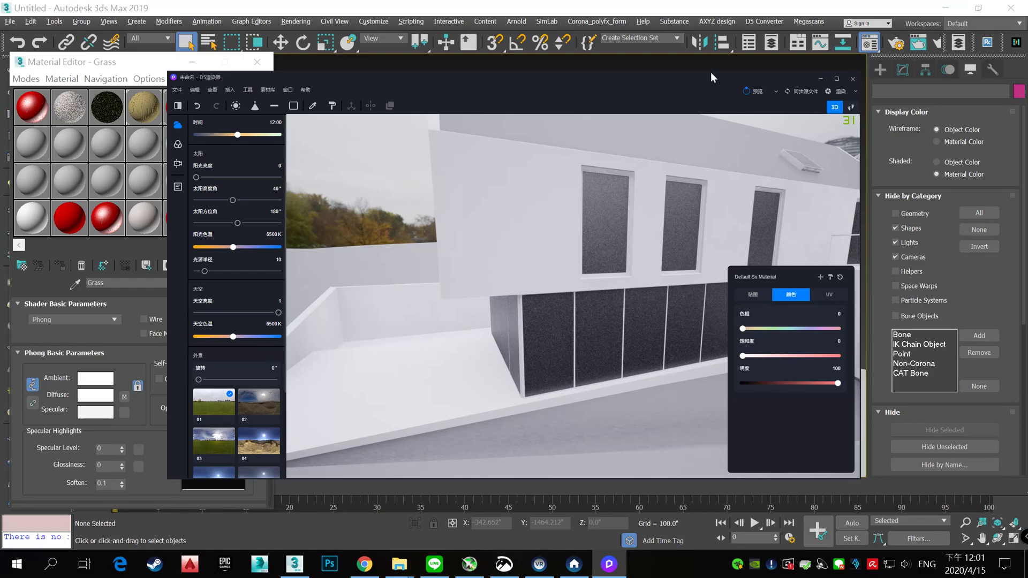
pyautogui.moveTo(701, 63); pyautogui.dragTo(663, 67)
pyautogui.click(608, 563)
pyautogui.moveTo(371, 76); pyautogui.dragTo(323, 75)
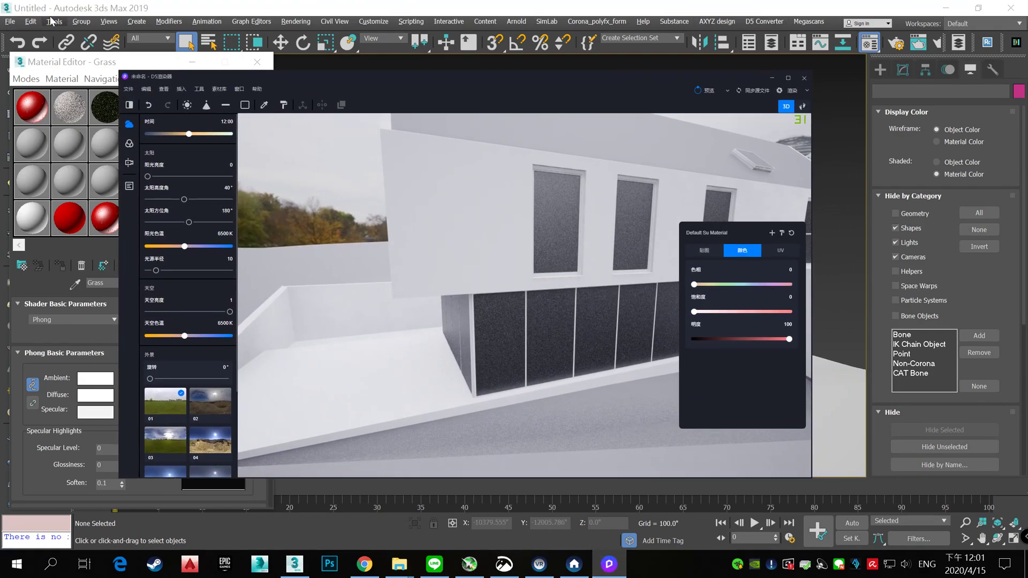
pyautogui.moveTo(552, 288)
pyautogui.mouseDown(button='right')
pyautogui.moveTo(612, 295)
pyautogui.moveTo(586, 303)
pyautogui.moveTo(703, 331)
pyautogui.moveTo(521, 314)
pyautogui.moveTo(441, 174)
pyautogui.moveTo(585, 416)
pyautogui.moveTo(532, 331)
pyautogui.moveTo(484, 152)
pyautogui.moveTo(550, 223)
pyautogui.moveTo(548, 290)
pyautogui.mouseUp(button='right')
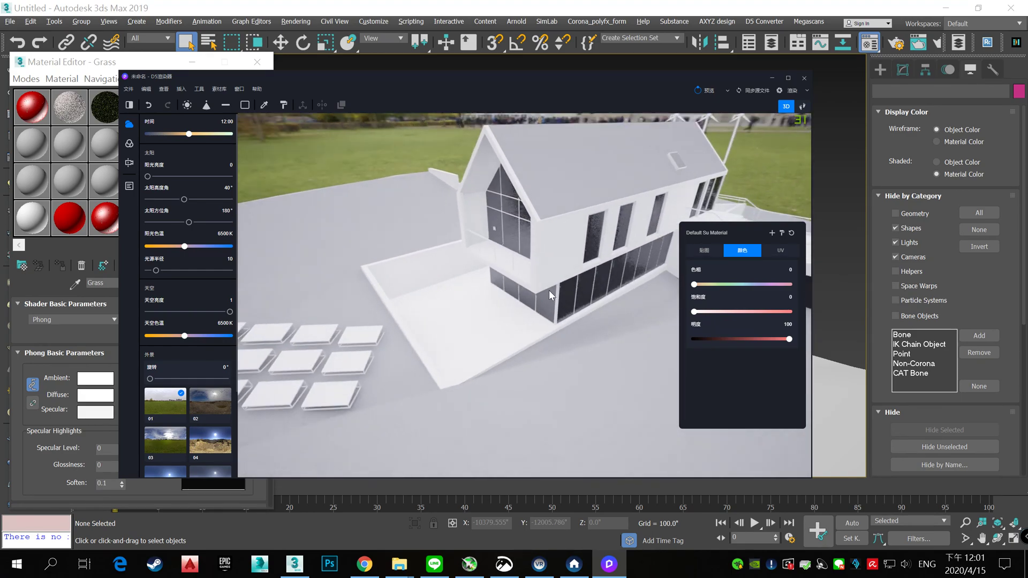
# - Close the fbx project without saving to return to the welcome page
pyautogui.click(128, 89)
pyautogui.click(144, 156)
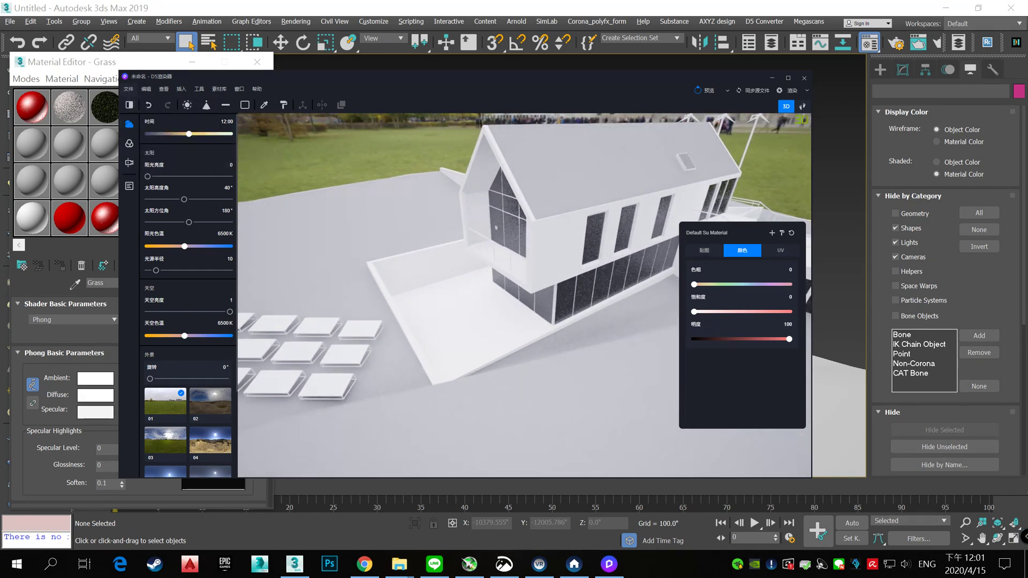
pyautogui.click(516, 316)
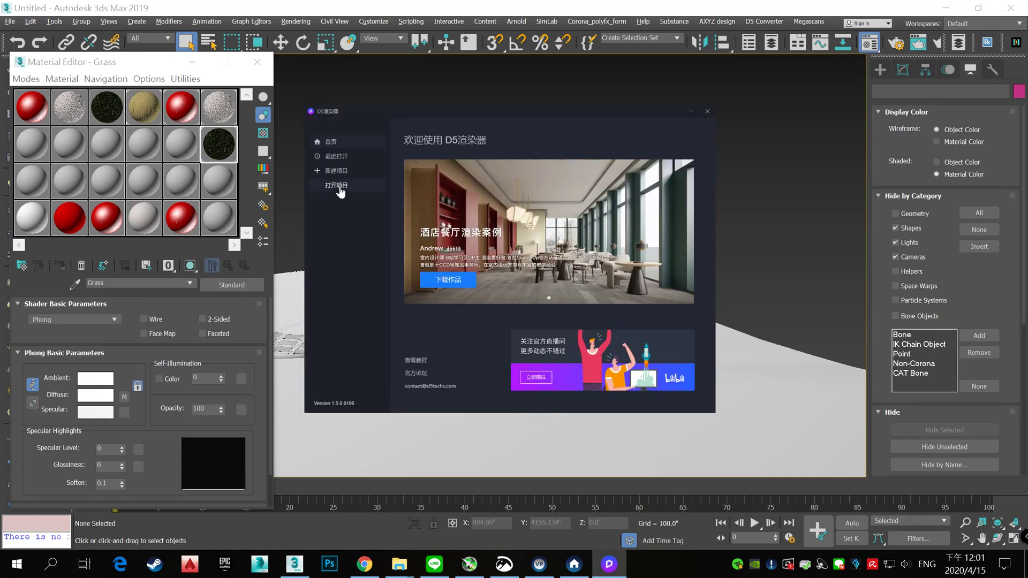
# - Open a1.d5a from rvt_D5 and orbit around the house facade and terrain
pyautogui.click(338, 172)
pyautogui.click(454, 199)
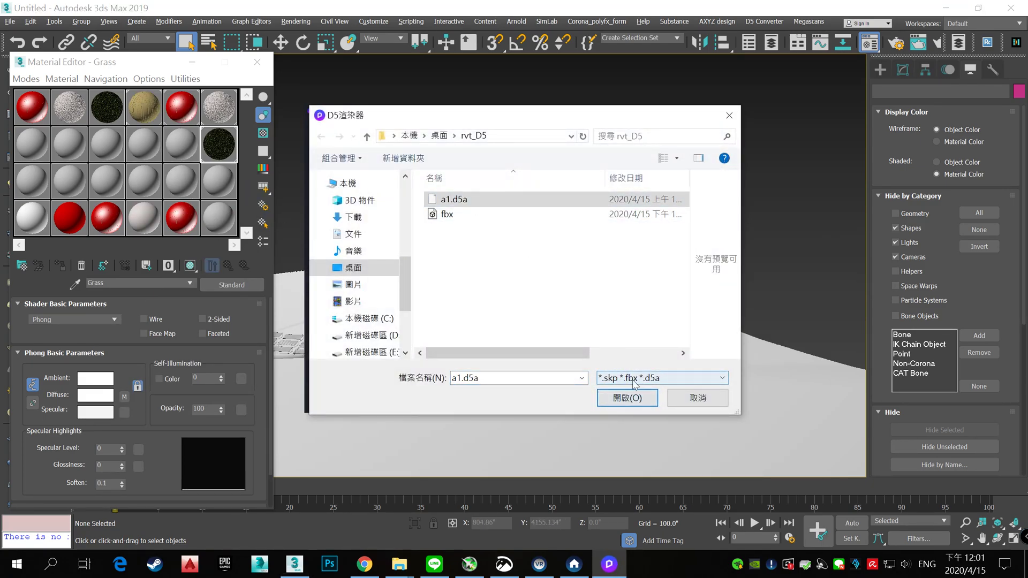
pyautogui.click(637, 399)
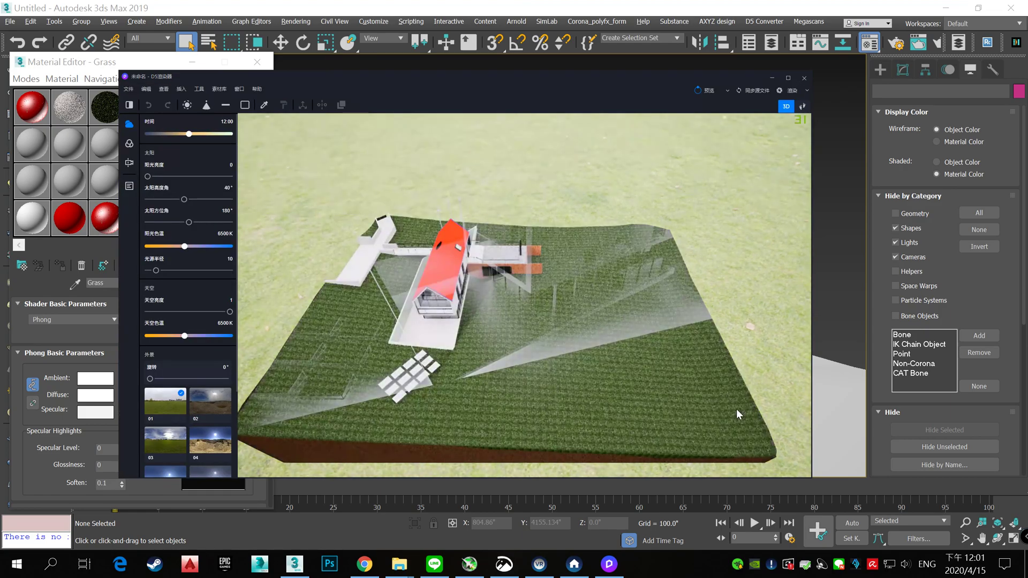
pyautogui.moveTo(548, 336)
pyautogui.mouseDown(button='right')
pyautogui.moveTo(464, 222)
pyautogui.moveTo(388, 316)
pyautogui.moveTo(579, 402)
pyautogui.moveTo(521, 406)
pyautogui.moveTo(441, 361)
pyautogui.moveTo(544, 370)
pyautogui.mouseUp(button='right')
pyautogui.scroll(-2, 212, 432)
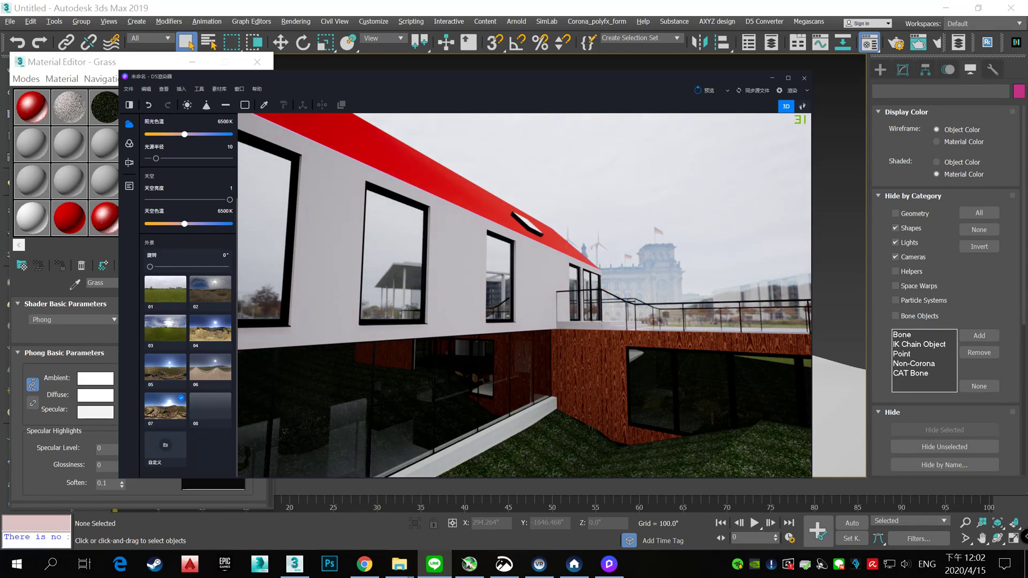
pyautogui.moveTo(564, 266)
pyautogui.mouseDown(button='right')
pyautogui.moveTo(381, 275)
pyautogui.moveTo(499, 292)
pyautogui.moveTo(435, 342)
pyautogui.moveTo(676, 360)
pyautogui.moveTo(538, 370)
pyautogui.moveTo(705, 348)
pyautogui.moveTo(414, 352)
pyautogui.moveTo(557, 357)
pyautogui.moveTo(377, 380)
pyautogui.moveTo(611, 383)
pyautogui.moveTo(504, 364)
pyautogui.moveTo(499, 319)
pyautogui.mouseUp(button='right')
pyautogui.scroll(3, 499, 319)
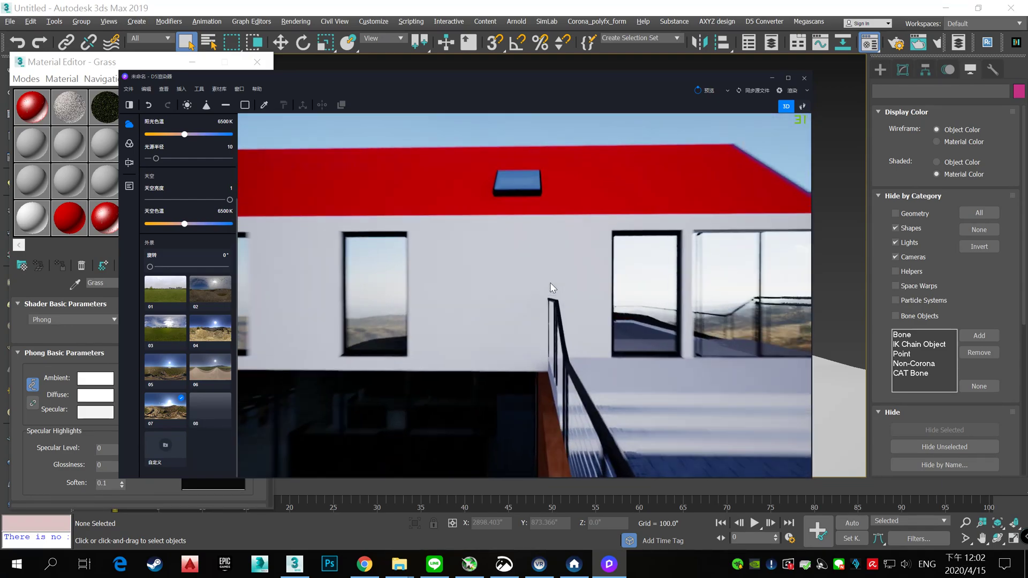
# - Give the window Glass roughness 0, highlight 0.35 and transparency 1.00
pyautogui.scroll(5, 550, 282)
pyautogui.moveTo(550, 282); pyautogui.dragTo(534, 302, button='right')
pyautogui.click(657, 299)
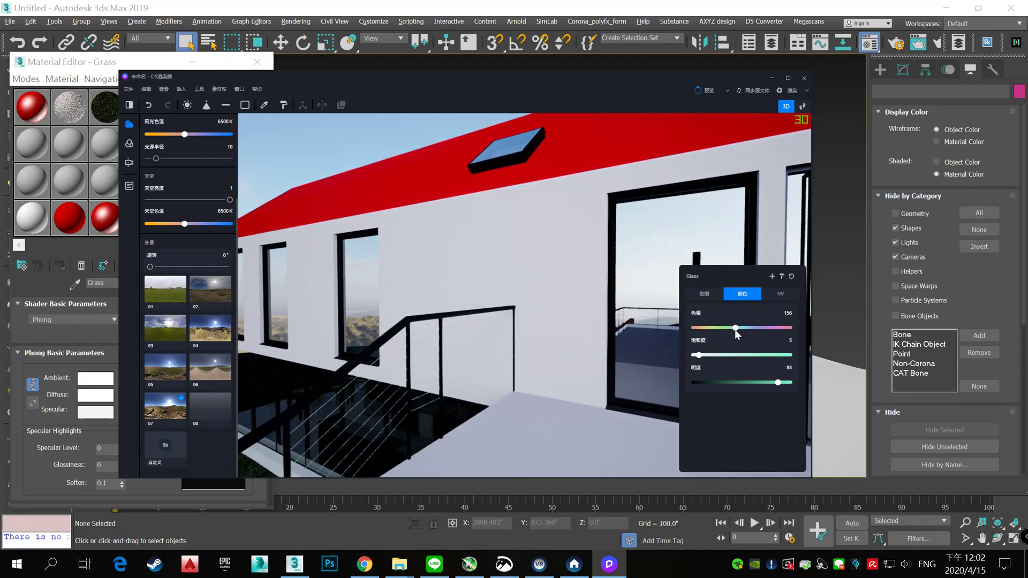
pyautogui.click(704, 294)
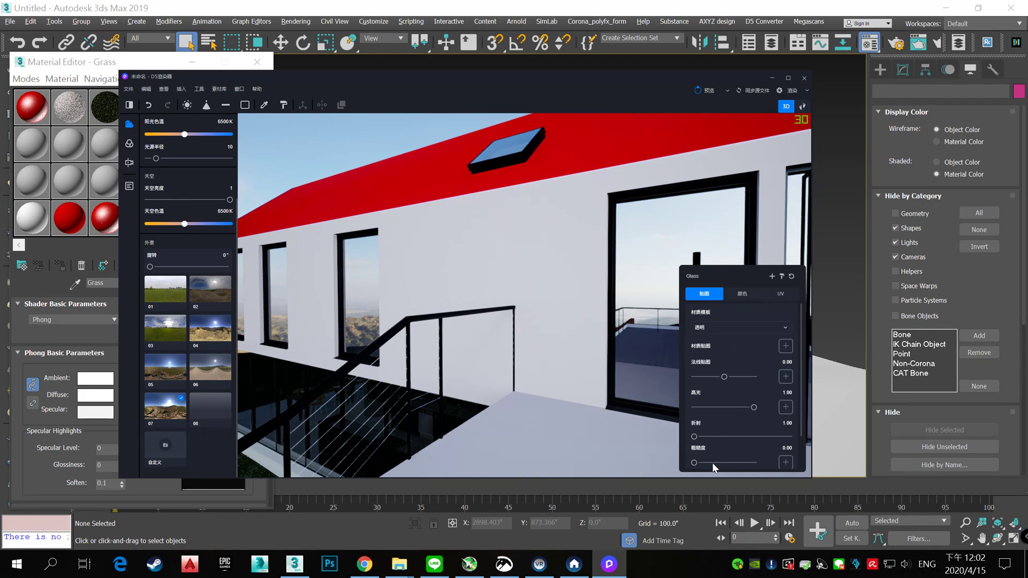
pyautogui.moveTo(698, 463); pyautogui.dragTo(693, 463)
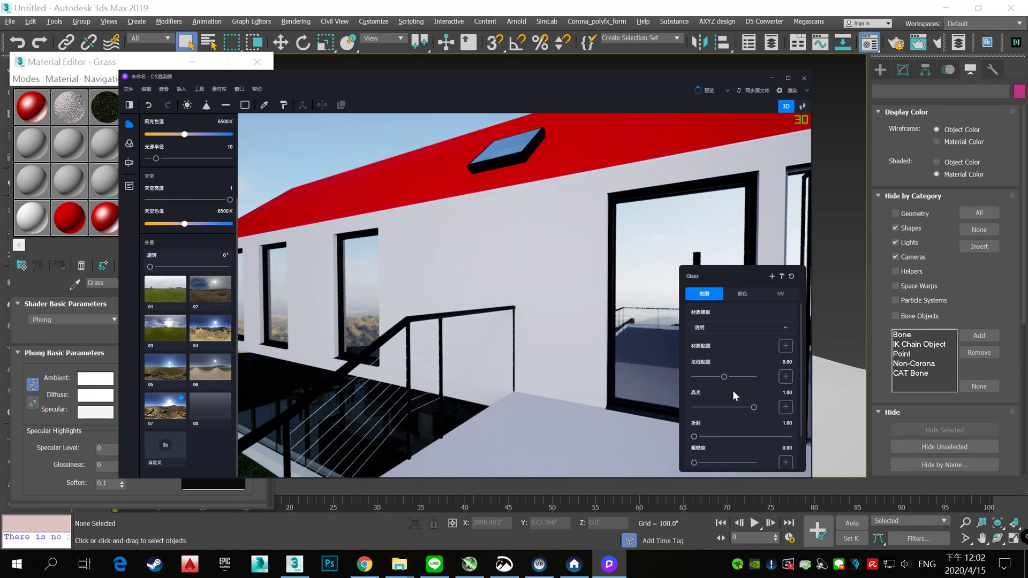
pyautogui.moveTo(726, 408); pyautogui.dragTo(714, 408)
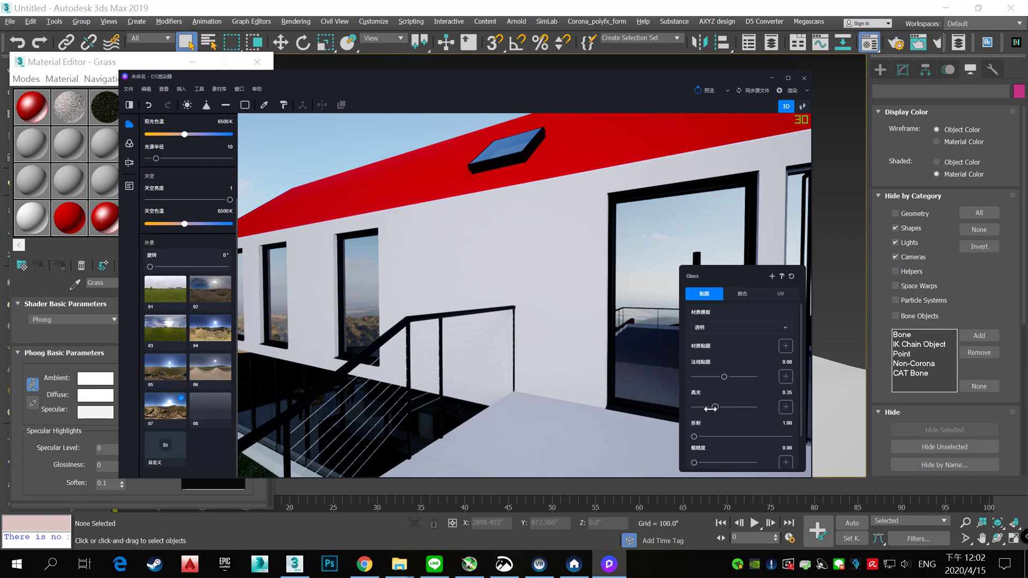
pyautogui.scroll(-2, 707, 418)
pyautogui.moveTo(724, 451); pyautogui.dragTo(767, 448)
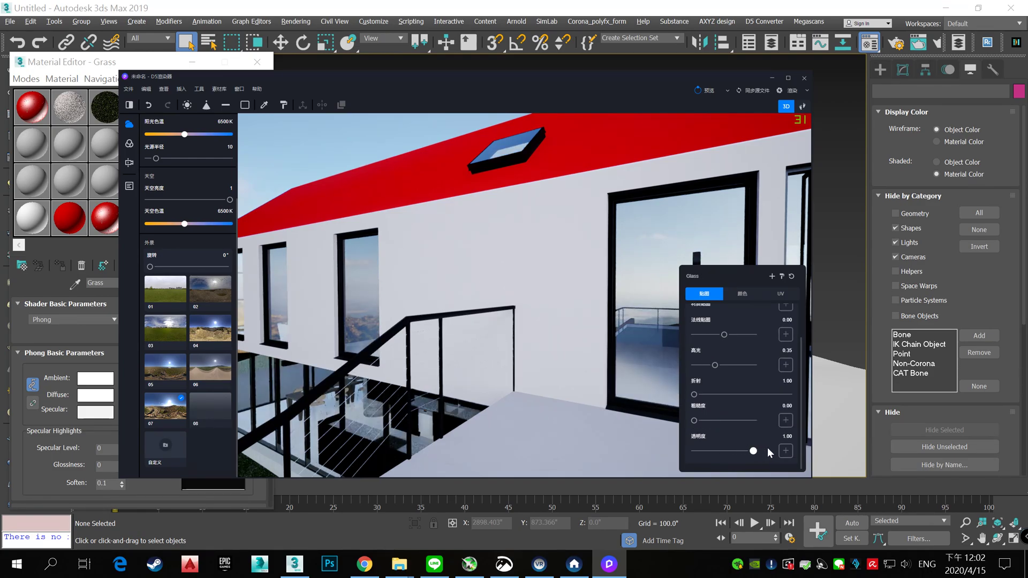
# - Readjust the glass roughness and lower its highlight to 0.14
pyautogui.moveTo(654, 402)
pyautogui.mouseDown(button='right')
pyautogui.moveTo(393, 341)
pyautogui.moveTo(574, 338)
pyautogui.mouseUp(button='right')
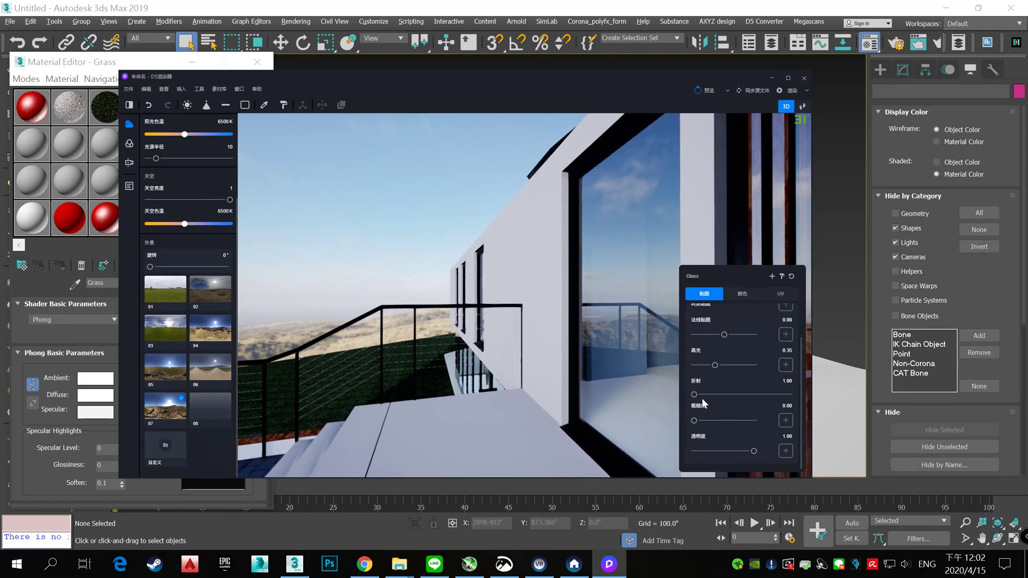
pyautogui.moveTo(694, 419); pyautogui.dragTo(760, 395)
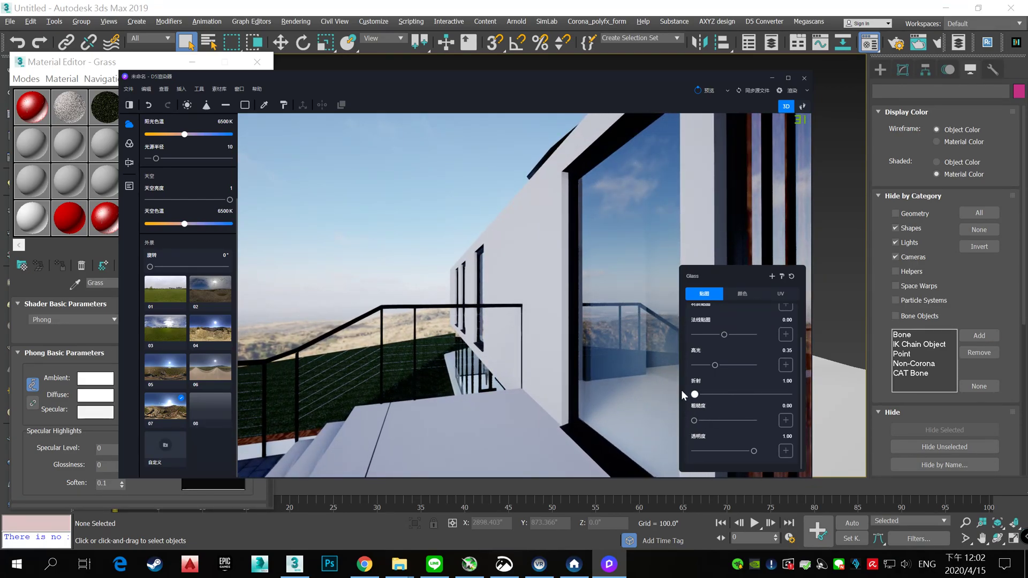
pyautogui.moveTo(721, 364)
pyautogui.mouseDown()
pyautogui.moveTo(690, 368)
pyautogui.moveTo(701, 365)
pyautogui.mouseUp()
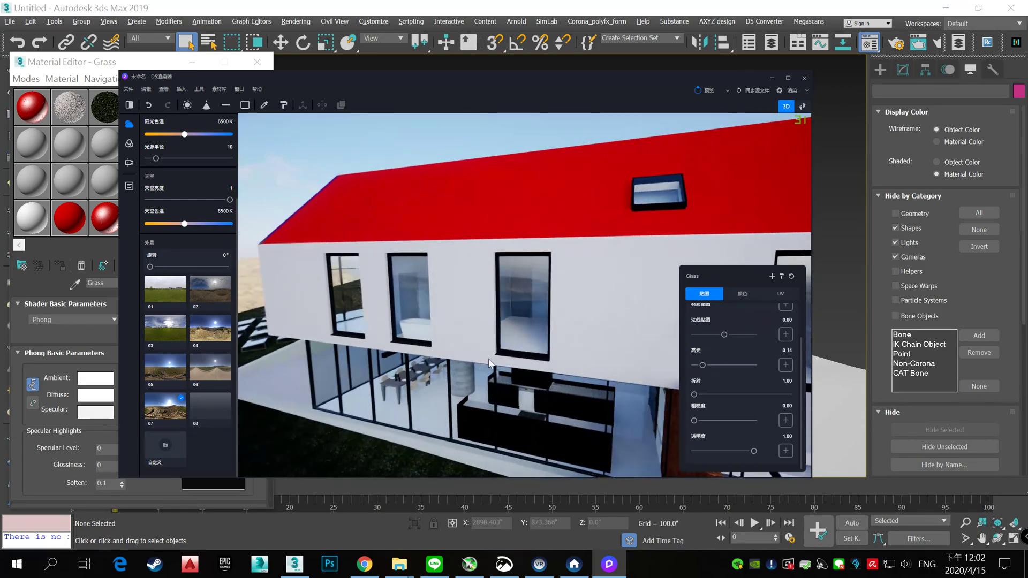